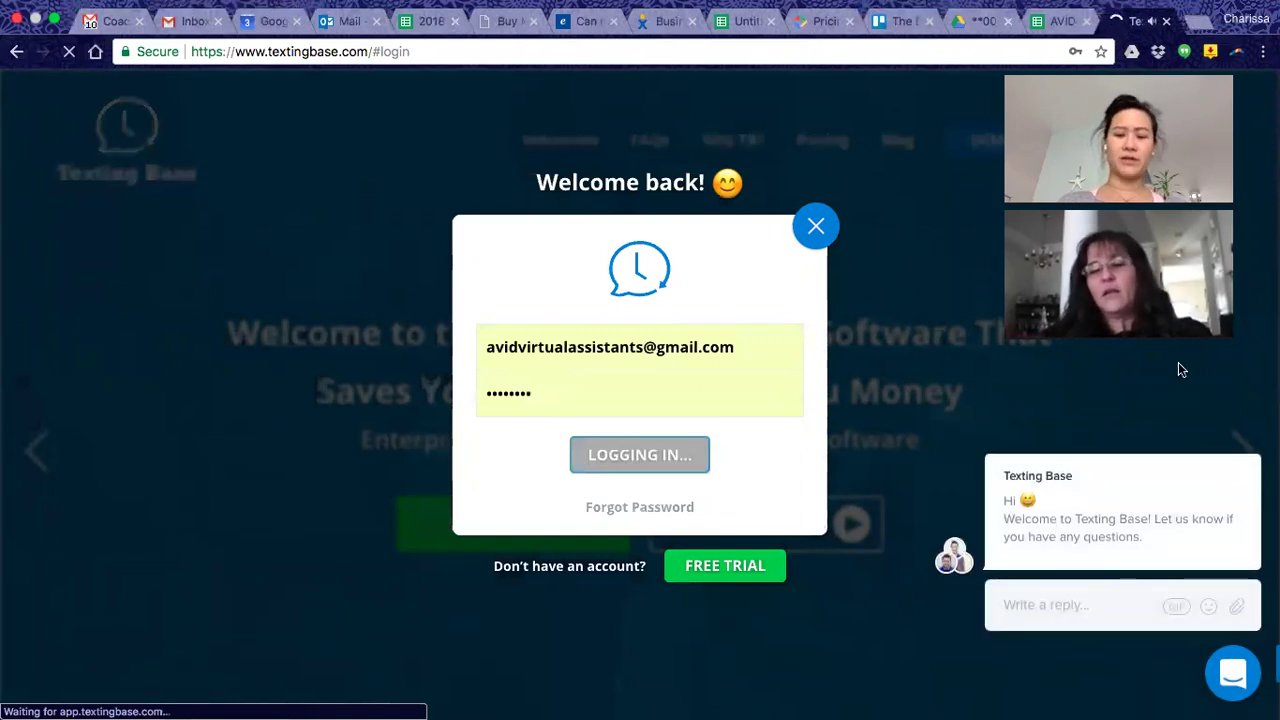
# Dismiss the welcome chat popup and switch to the master account's Messages inbox
pyautogui.moveTo(1210, 424)
pyautogui.click(1250, 432)
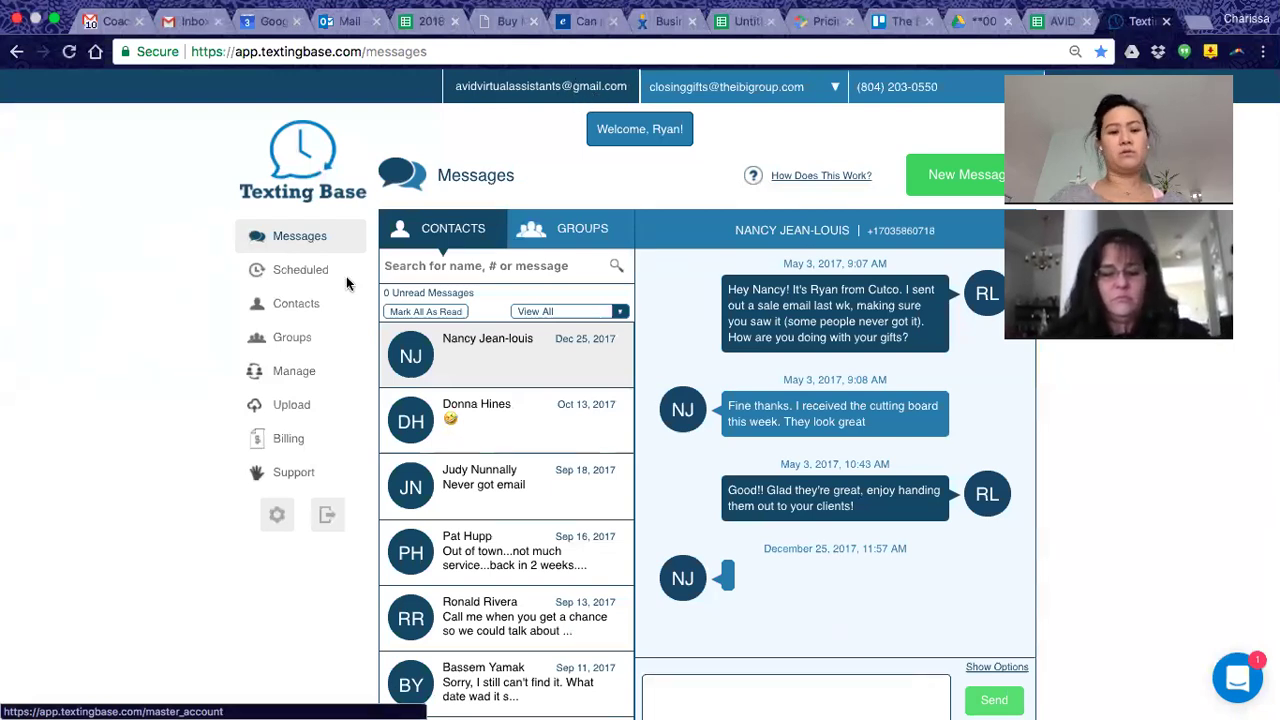
pyautogui.click(560, 88)
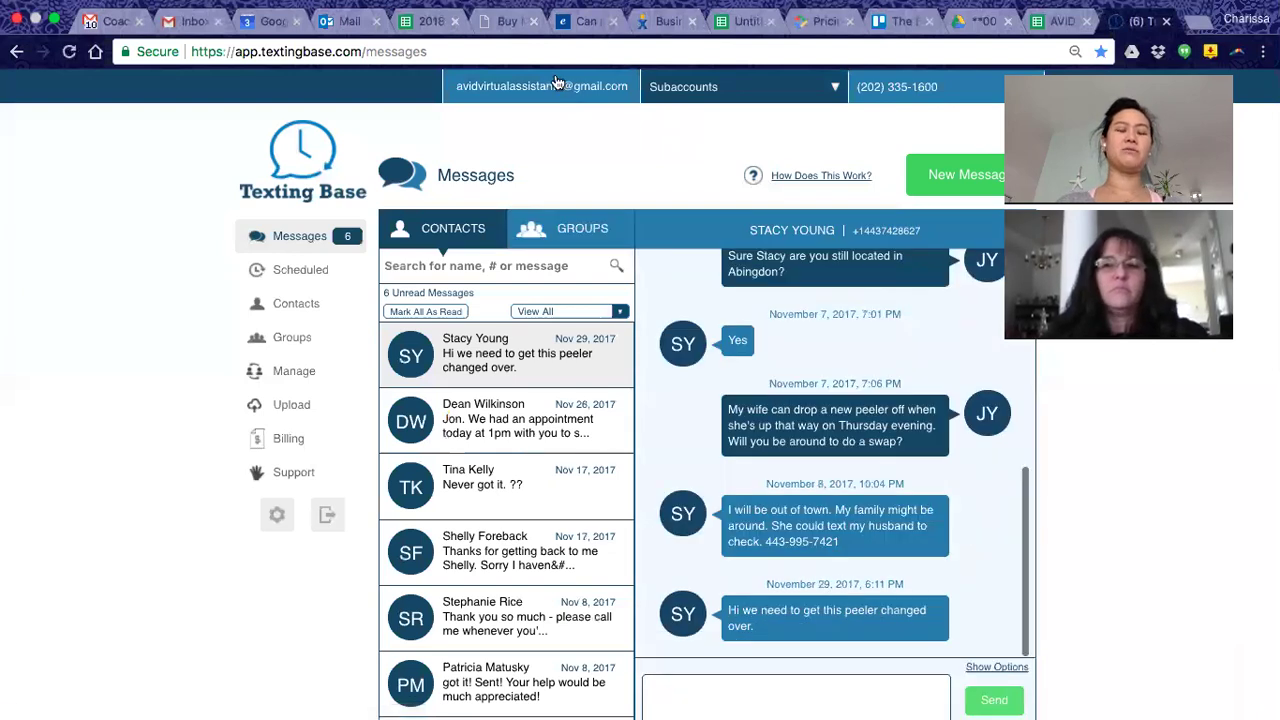
# Go to the Settings Reports page, review the Error Codes list, and expand the Account choices
pyautogui.click(277, 514)
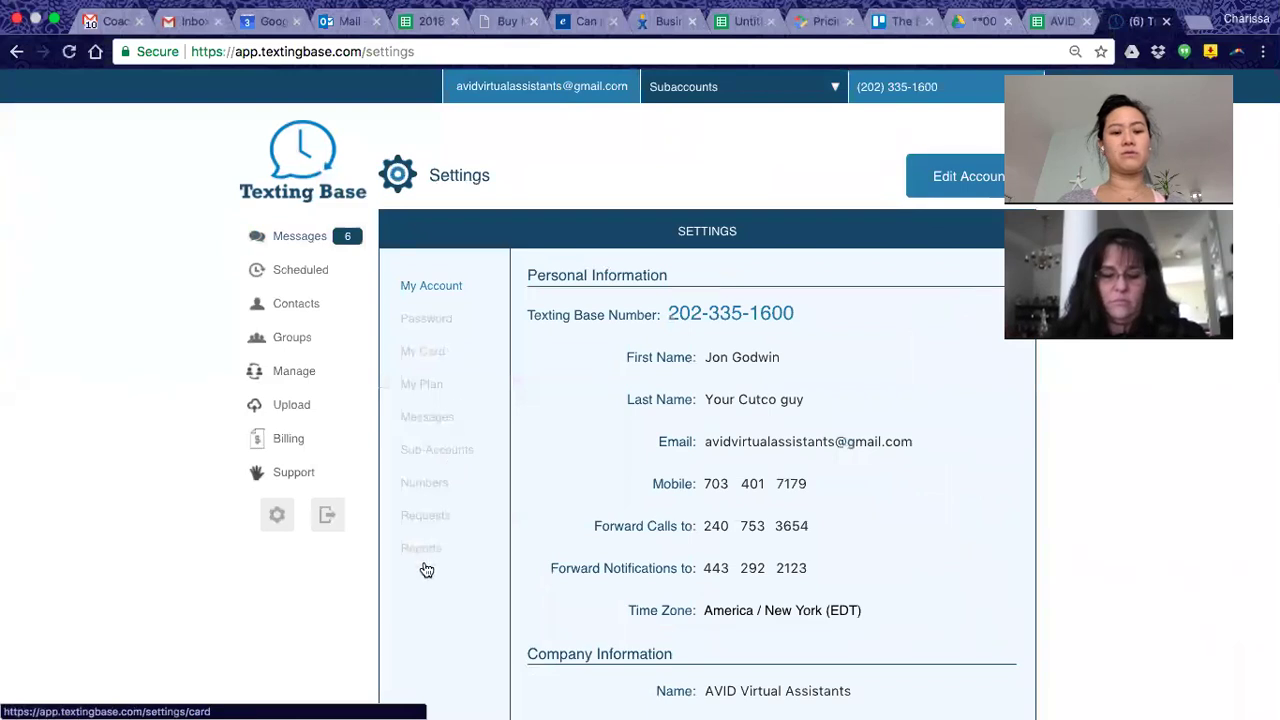
pyautogui.click(421, 549)
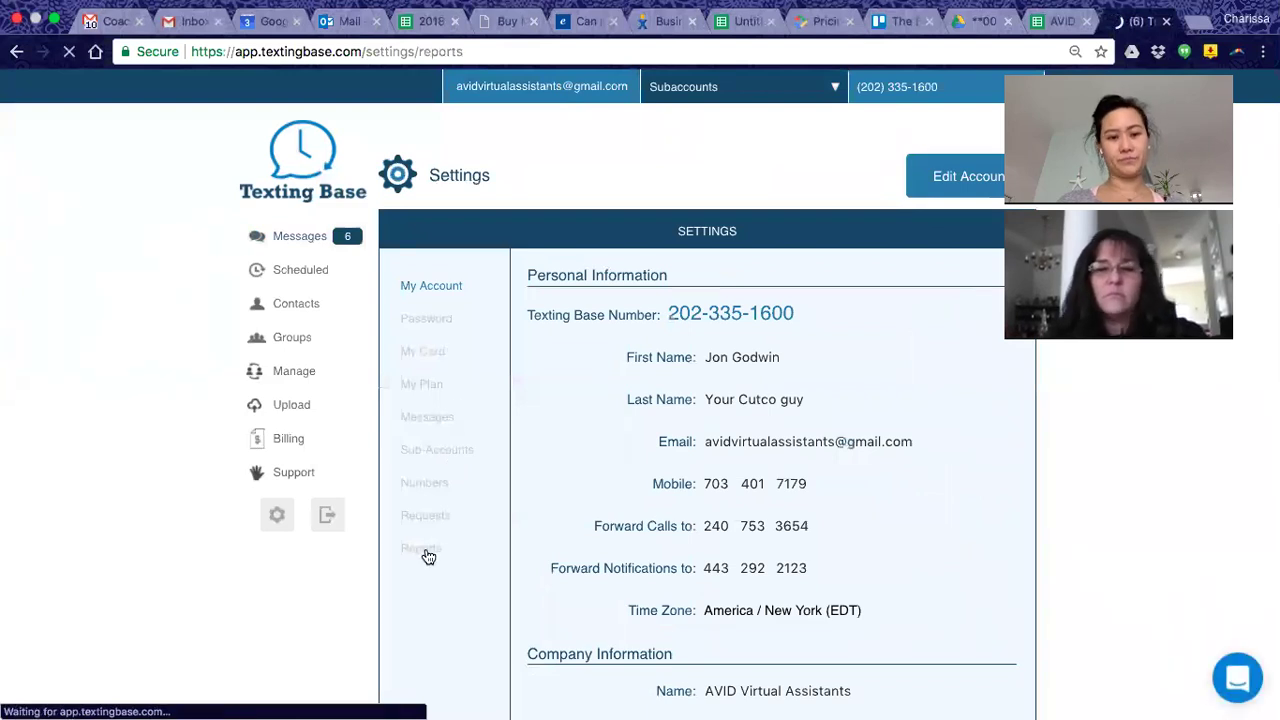
pyautogui.scroll(-3, 650, 510)
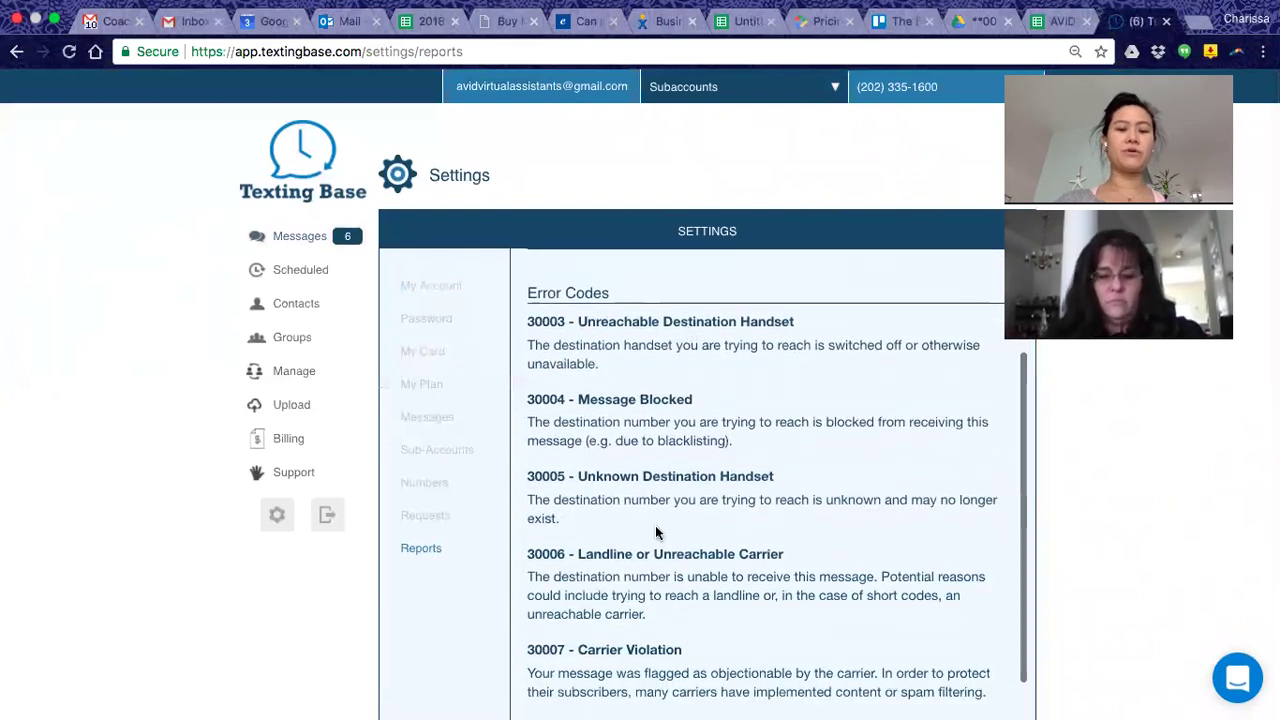
pyautogui.scroll(-2, 657, 531)
pyautogui.scroll(5, 675, 465)
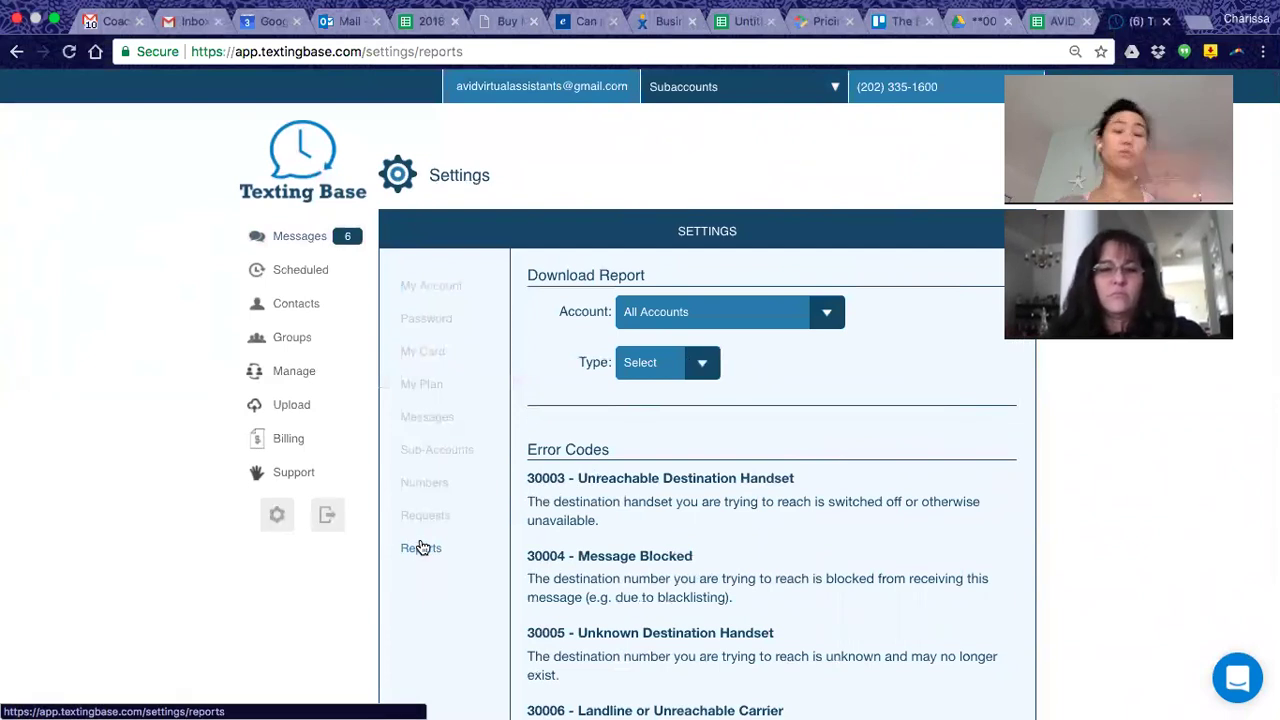
pyautogui.click(828, 320)
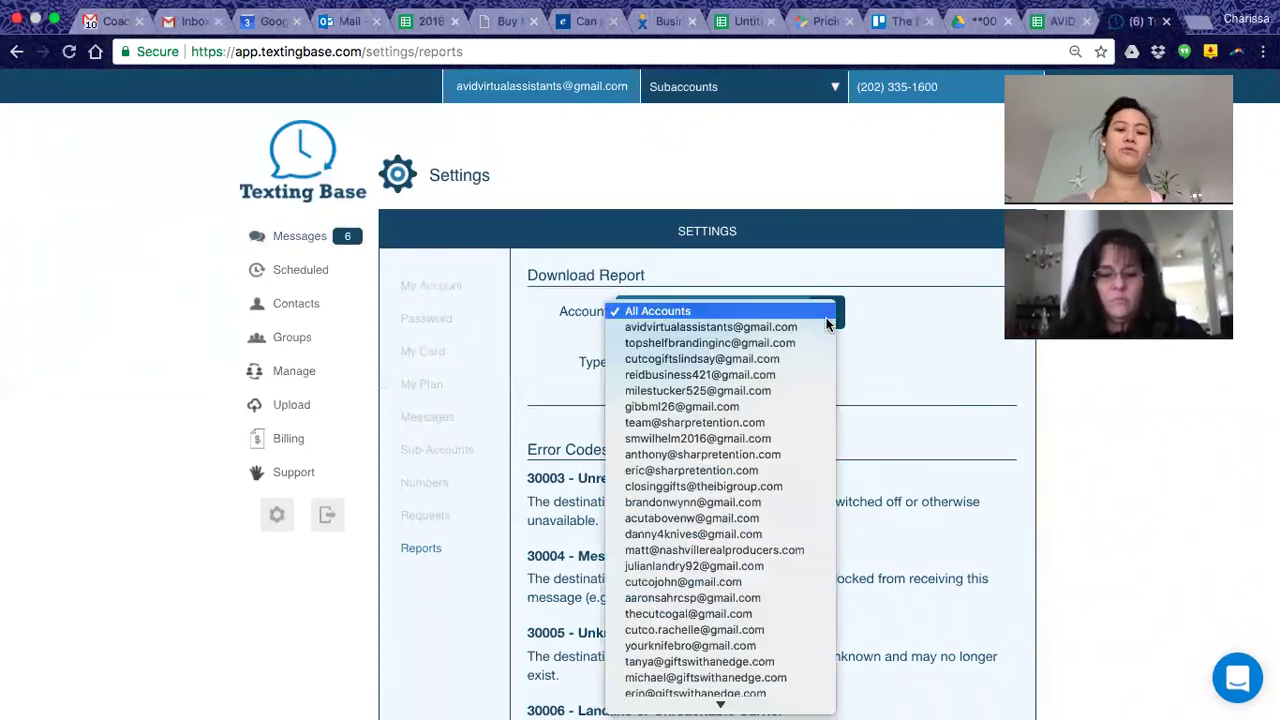
pyautogui.scroll(-3, 706, 577)
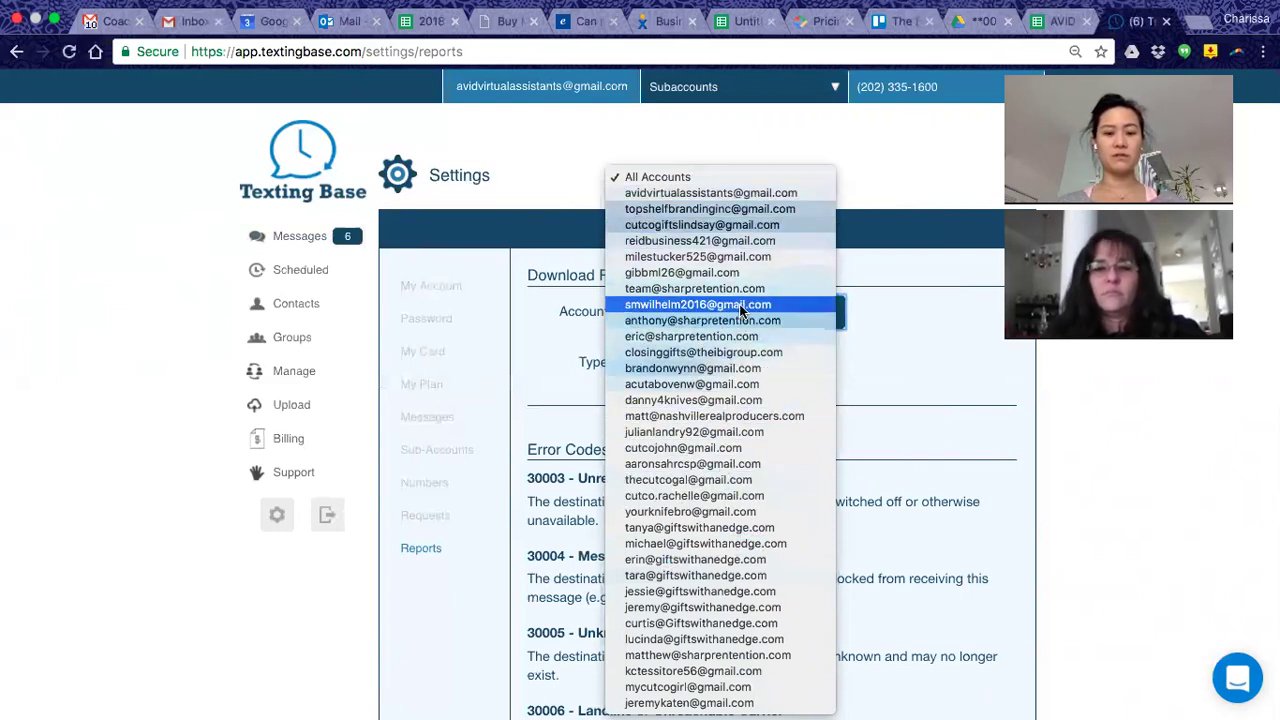
# Set the report to one subaccount, Type Messages and Status All
pyautogui.click(745, 256)
pyautogui.click(667, 362)
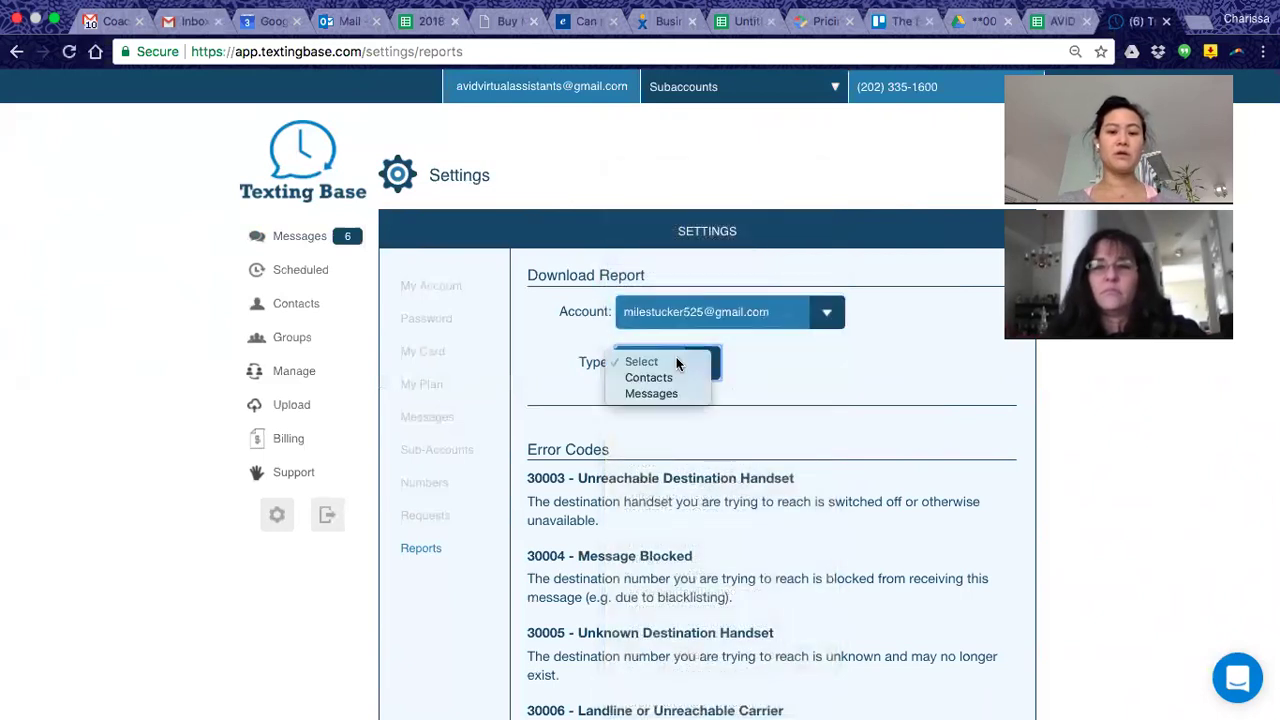
pyautogui.click(667, 396)
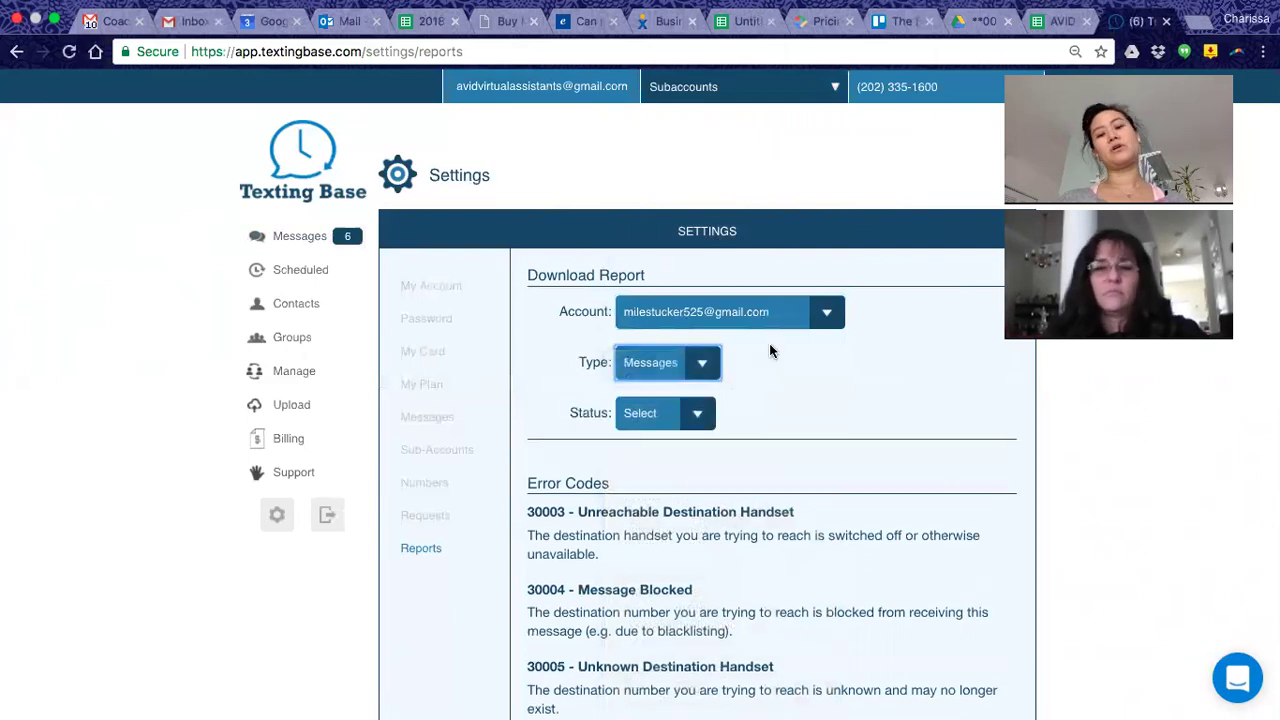
pyautogui.scroll(-1, 760, 381)
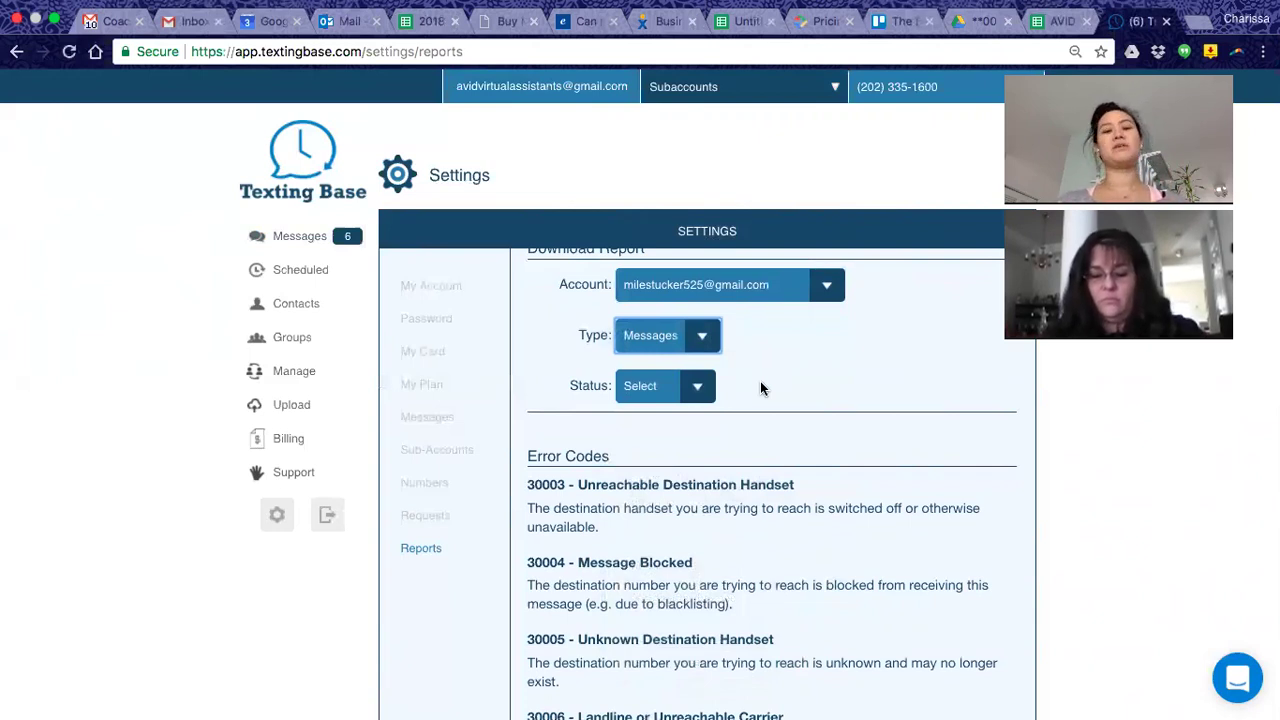
pyautogui.click(700, 400)
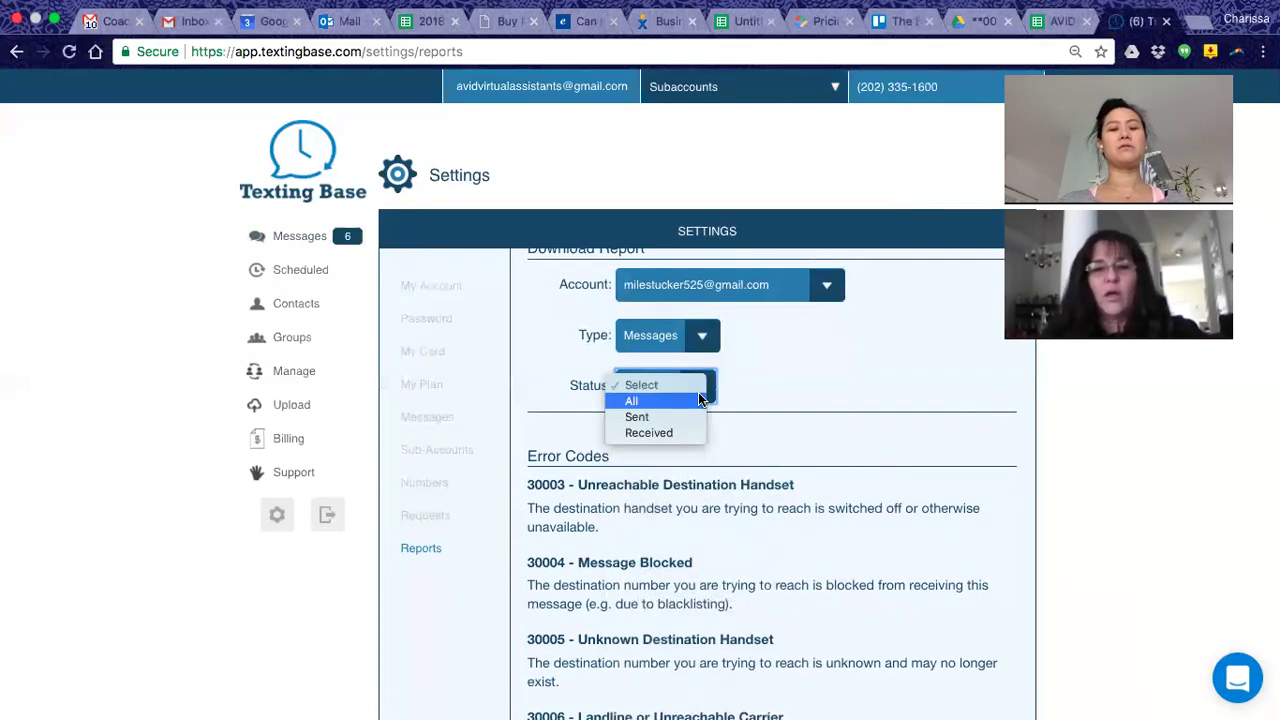
pyautogui.click(648, 400)
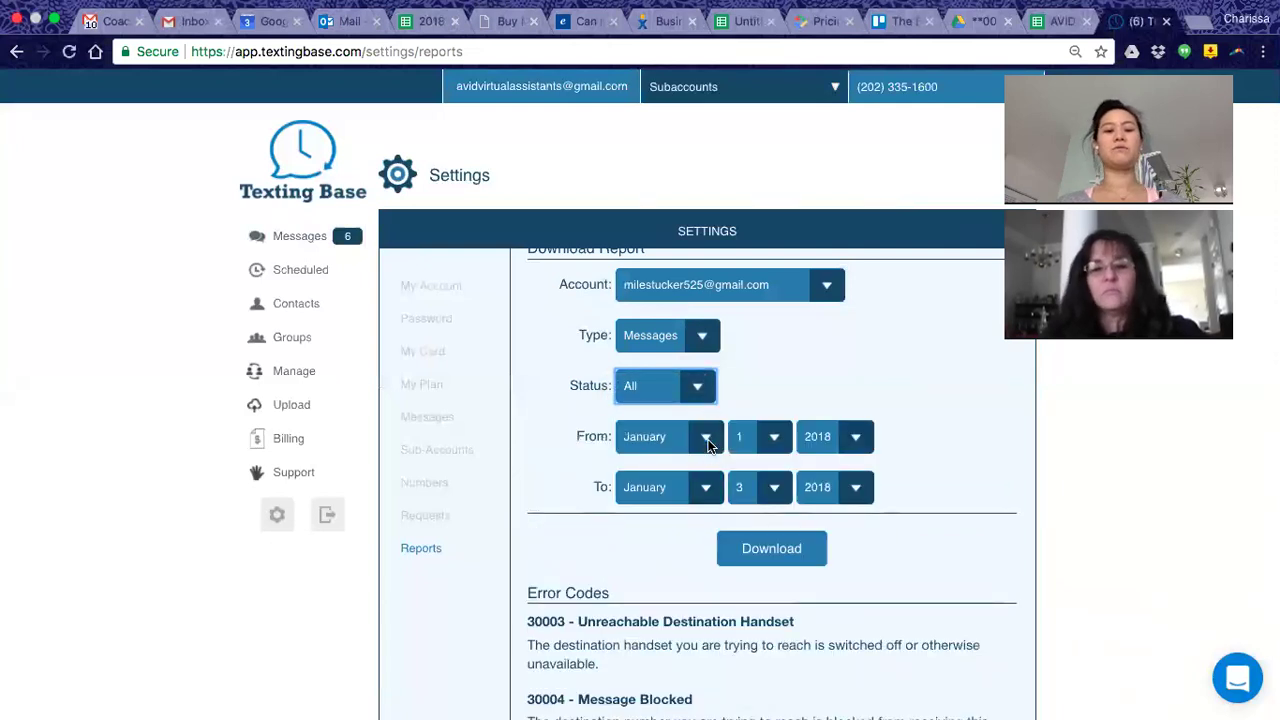
# Set the report date range from November 1, 2017 to November 30, 2017
pyautogui.click(706, 446)
pyautogui.click(660, 612)
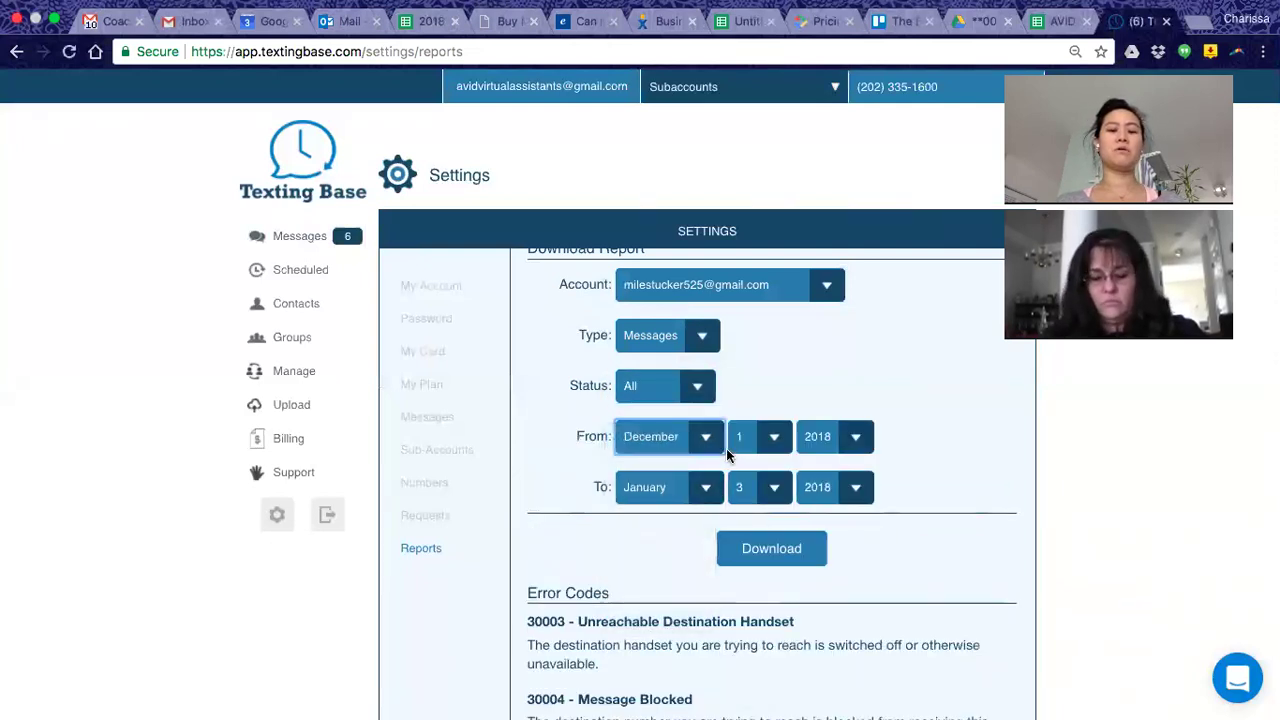
pyautogui.click(724, 448)
pyautogui.click(697, 427)
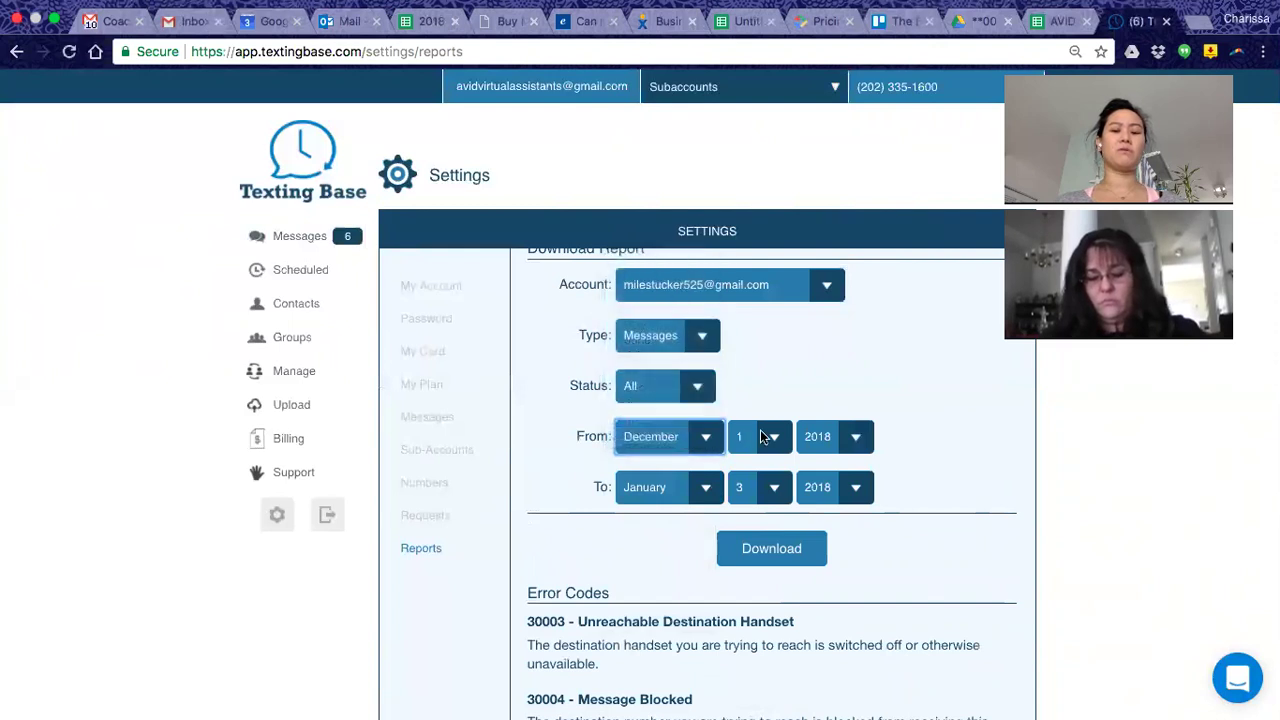
pyautogui.click(706, 488)
pyautogui.click(658, 646)
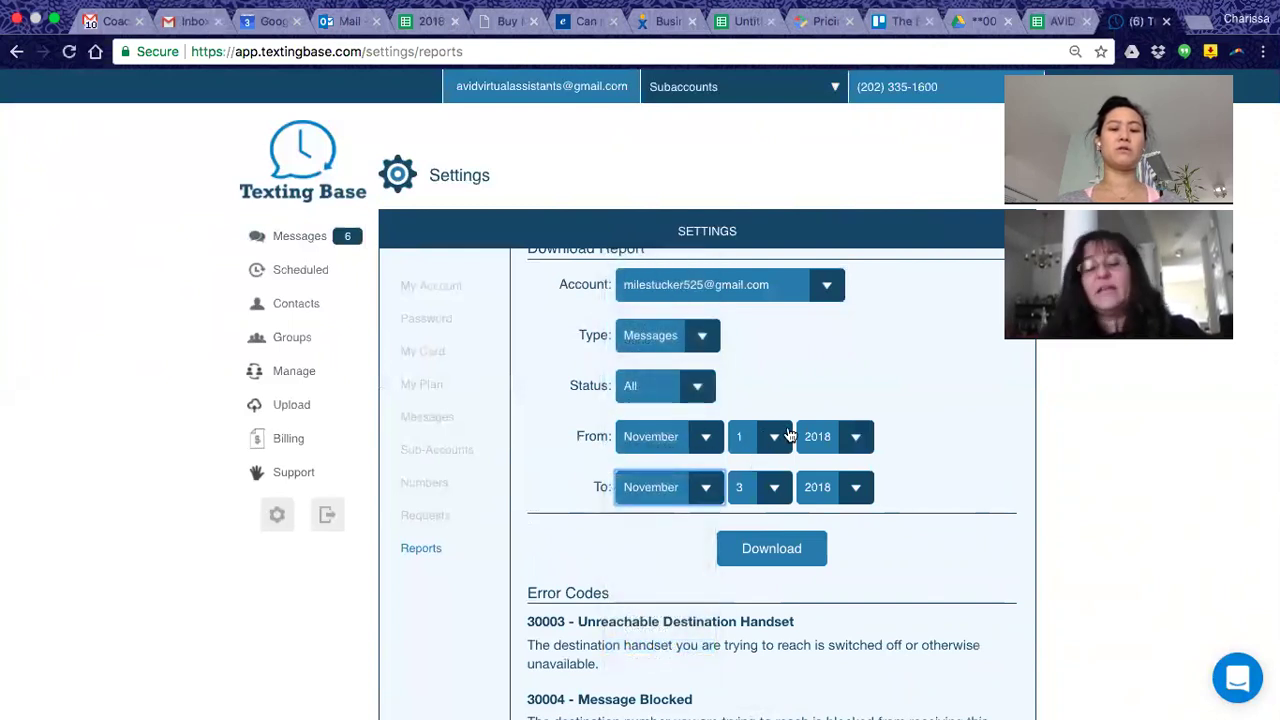
pyautogui.click(777, 488)
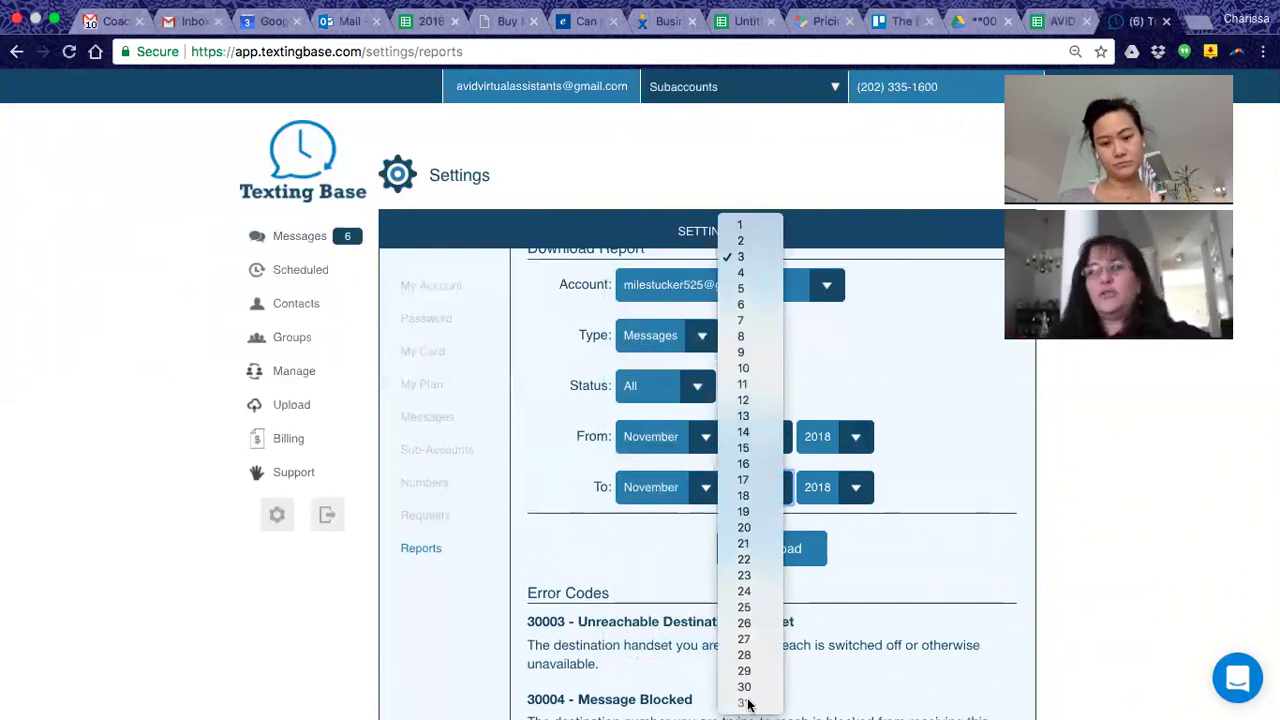
pyautogui.click(757, 688)
pyautogui.click(825, 438)
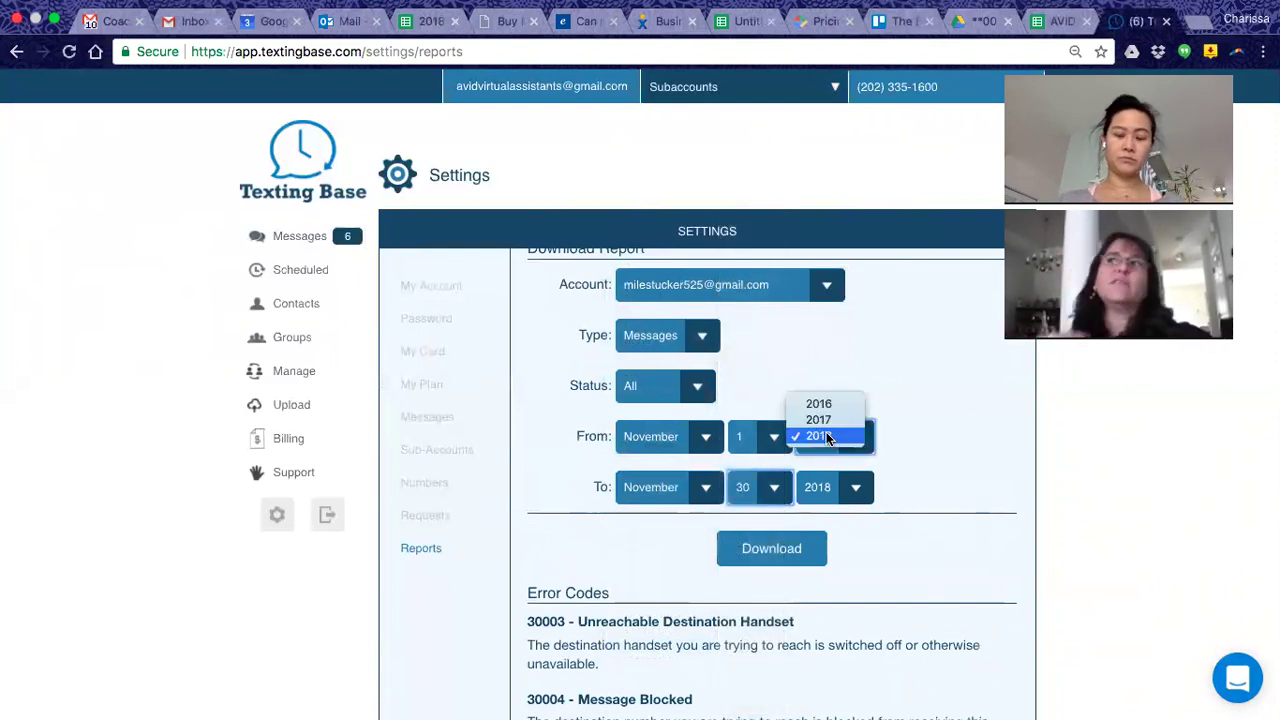
pyautogui.click(820, 419)
pyautogui.click(830, 487)
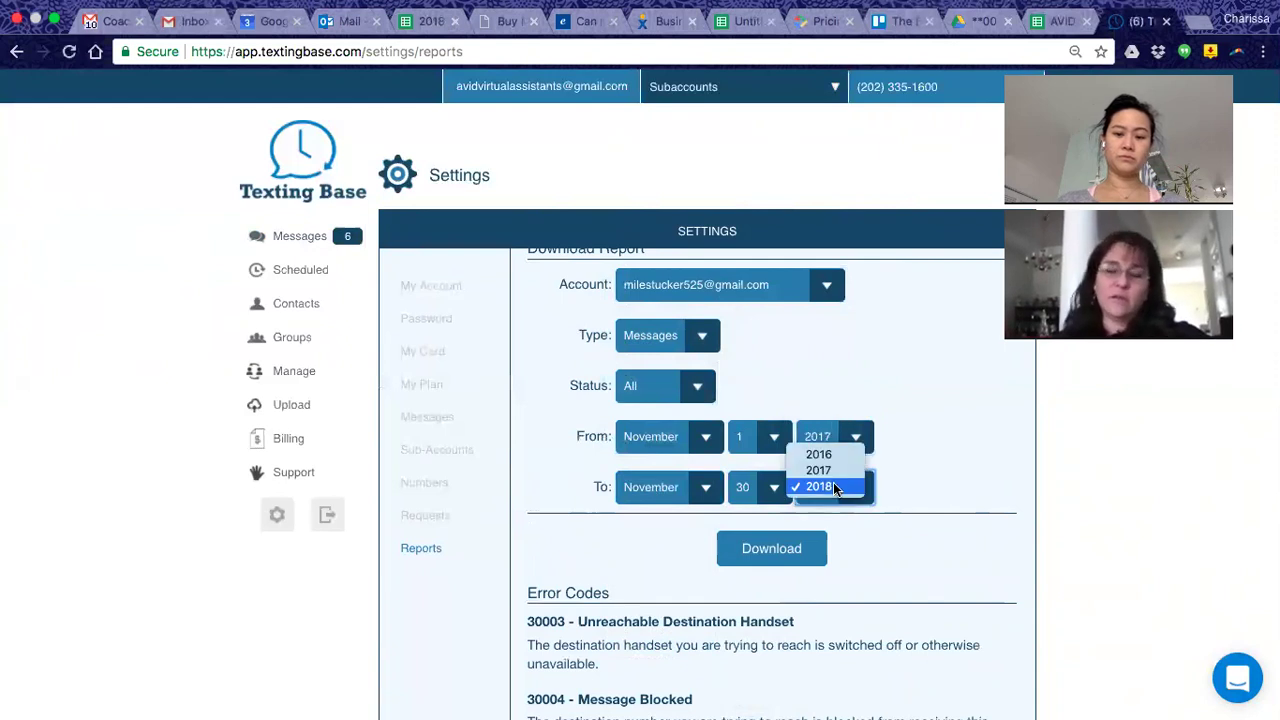
pyautogui.click(820, 468)
# Download the messages report as a CSV and move to the other desktop
pyautogui.click(785, 548)
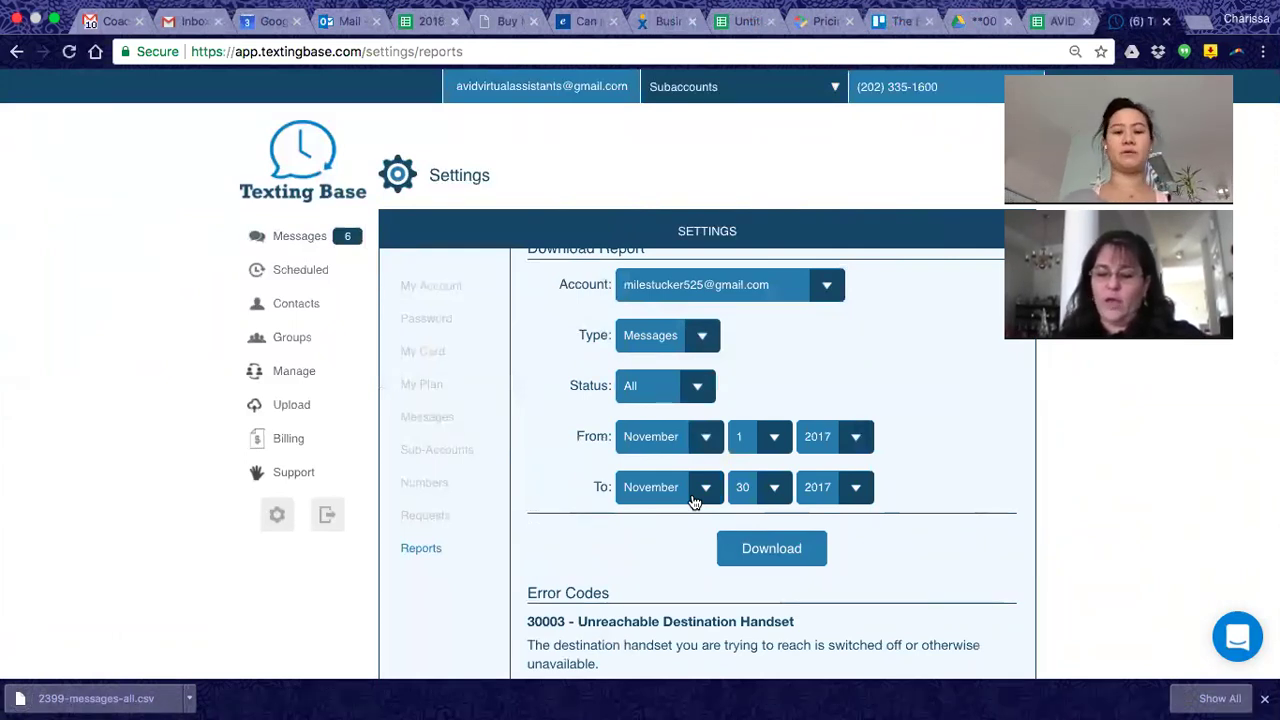
pyautogui.scroll(-1, 840, 590)
pyautogui.click(786, 521)
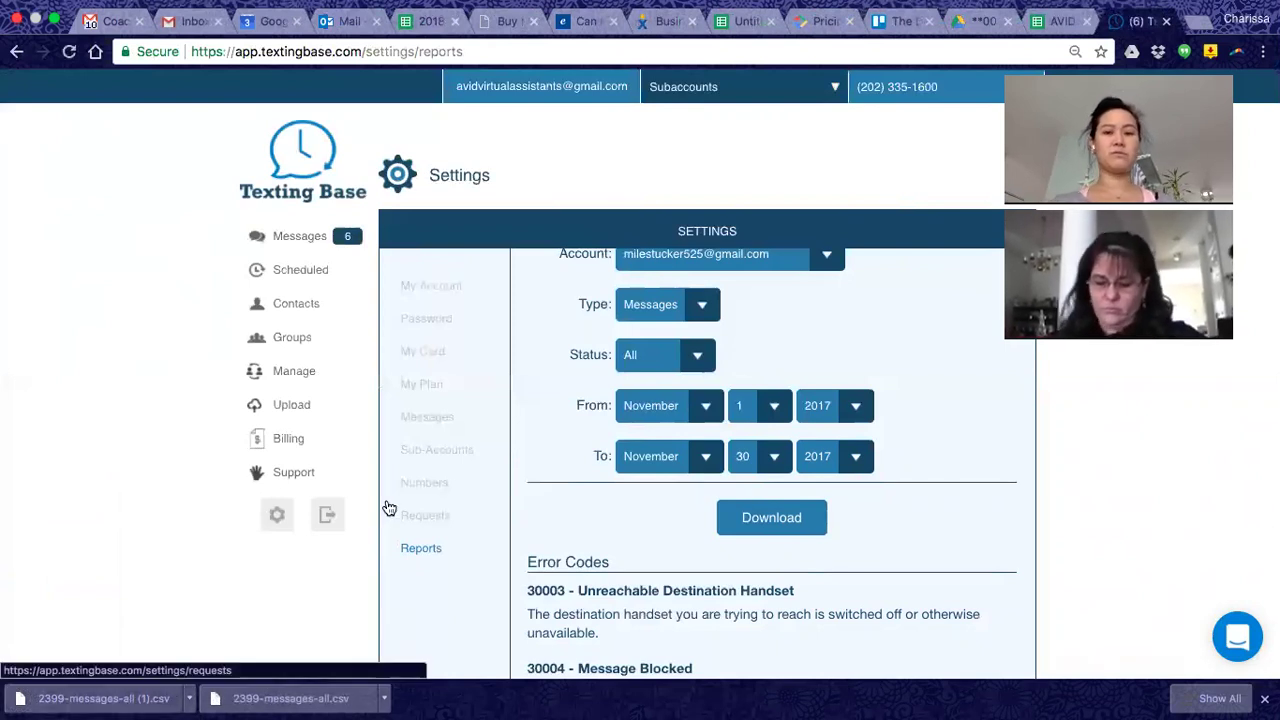
pyautogui.scroll(-1, 121, 318)
pyautogui.hotkey('ctrl', 'Left')
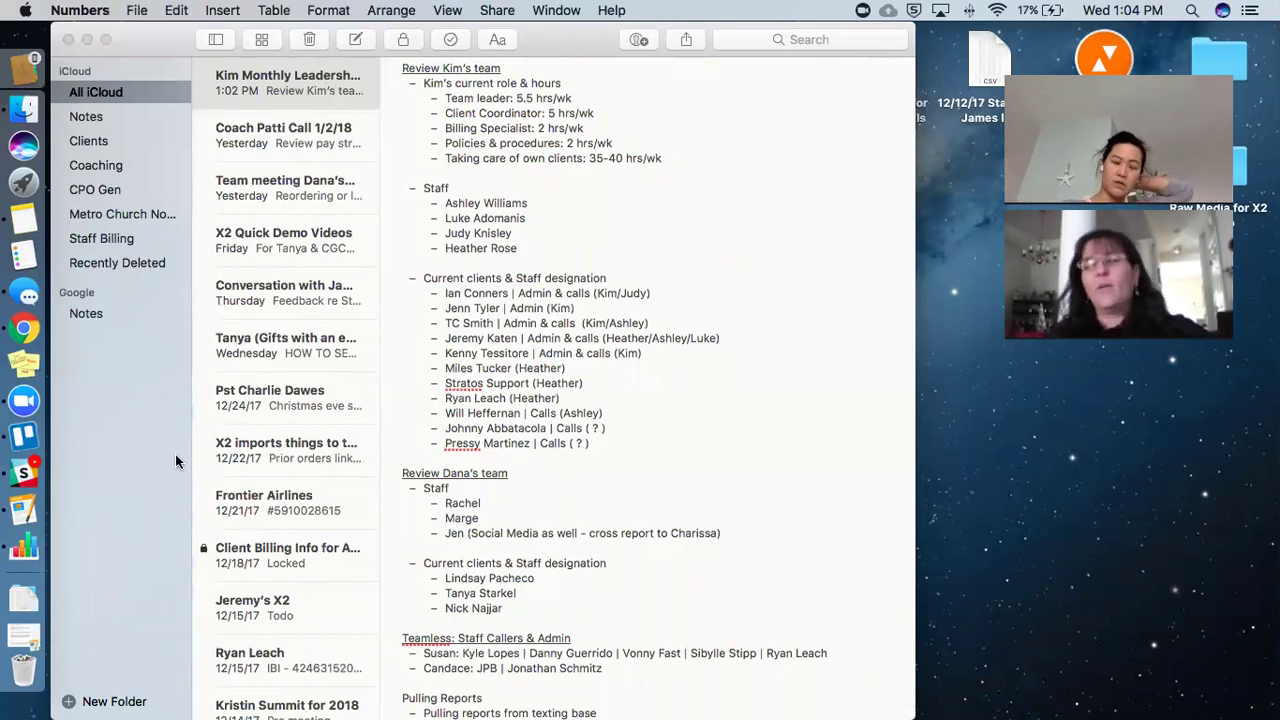
# Minimize Notes and open 2399-messages-all (1).csv from the Desktop in Numbers
pyautogui.click(86, 39)
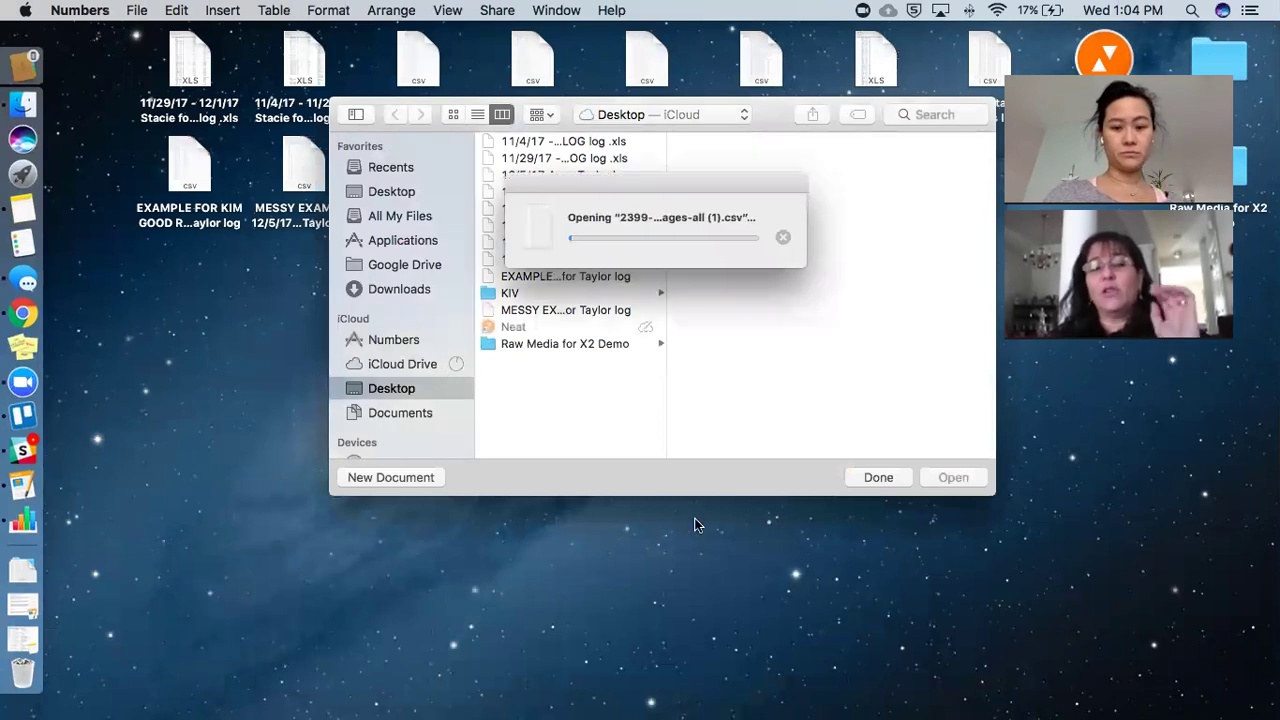
pyautogui.click(874, 478)
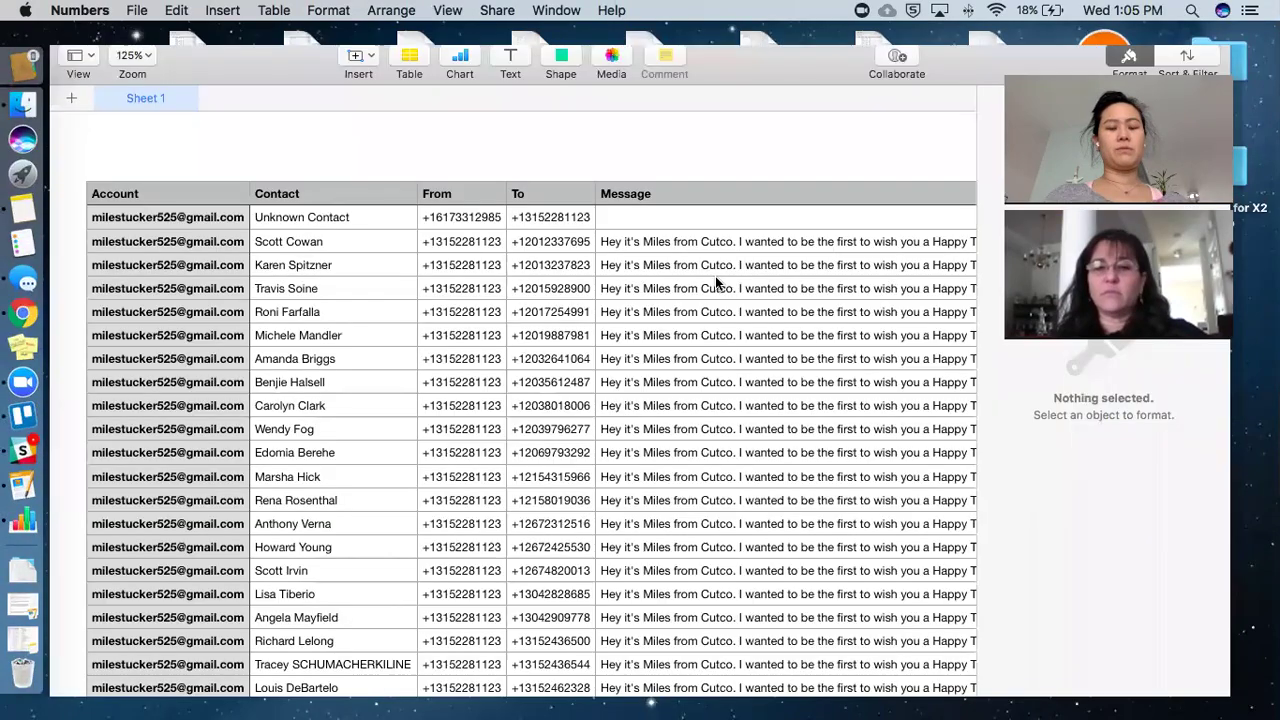
pyautogui.hotkey('ctrl', 'Right')
pyautogui.hotkey('ctrl', 'Left')
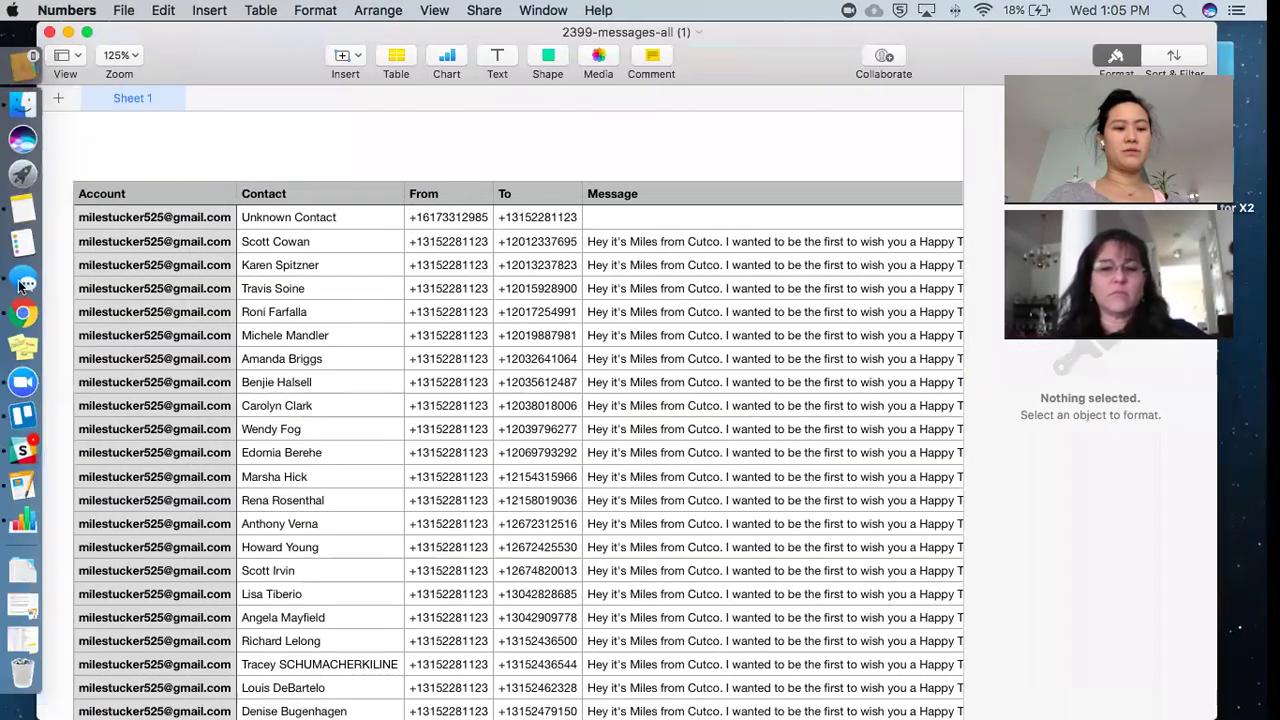
pyautogui.press('super+Tab')
# Search Messages for the contact and open their conversation
pyautogui.click(368, 57)
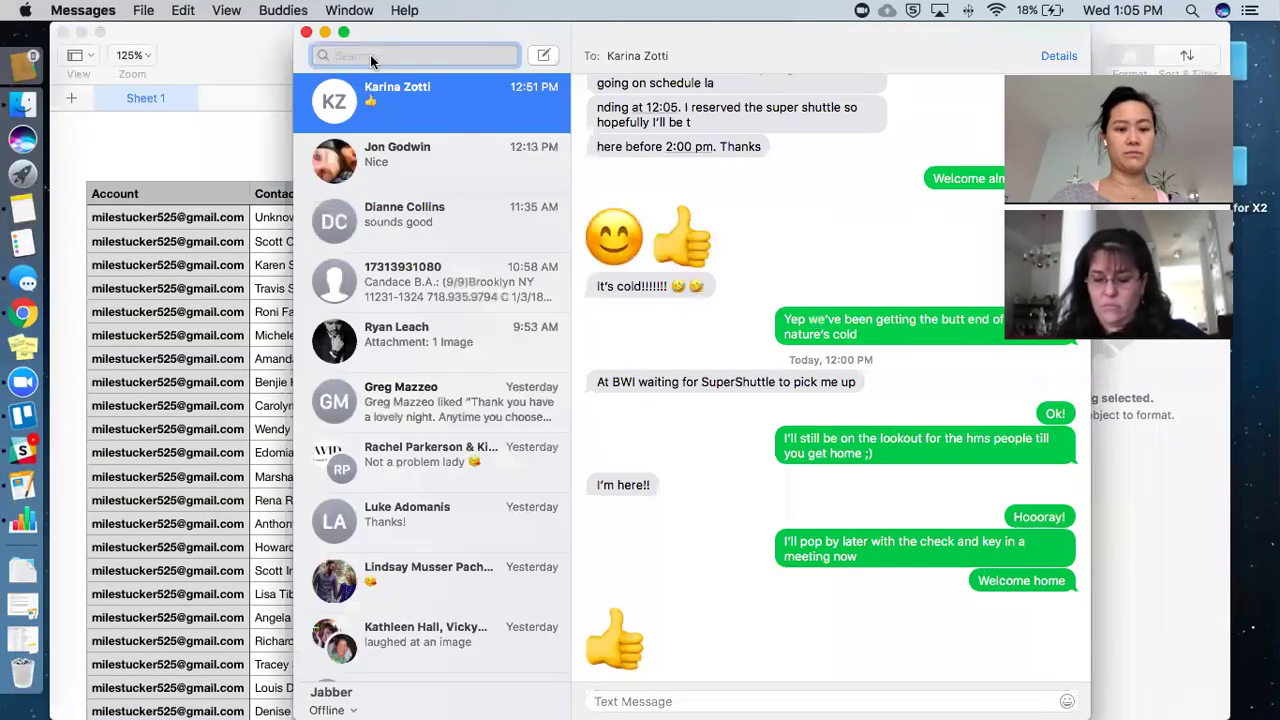
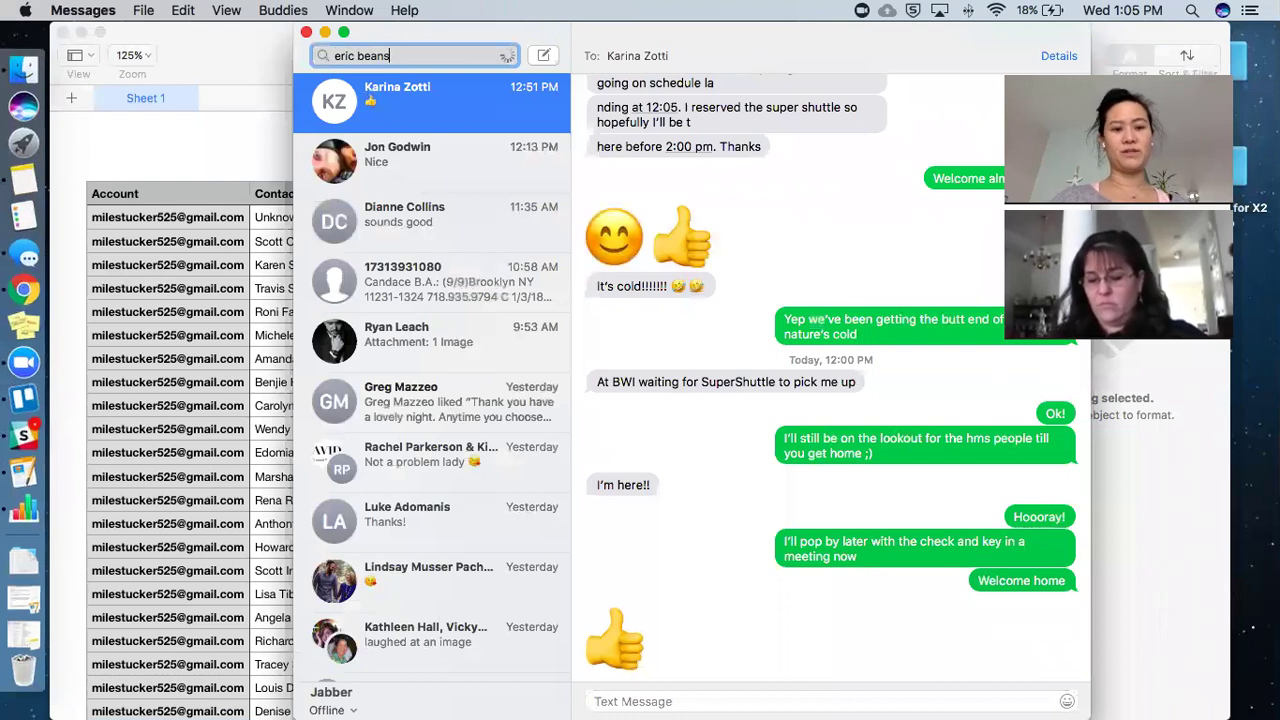
pyautogui.press('super+a')
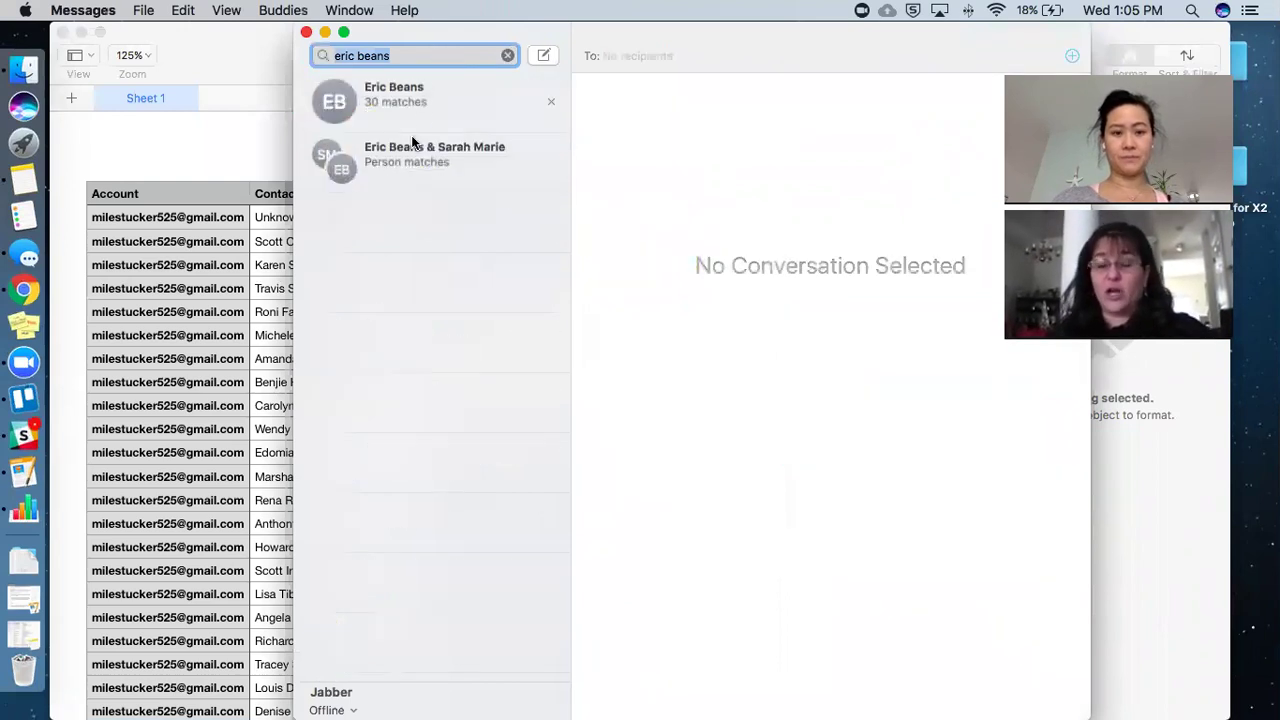
pyautogui.click(426, 102)
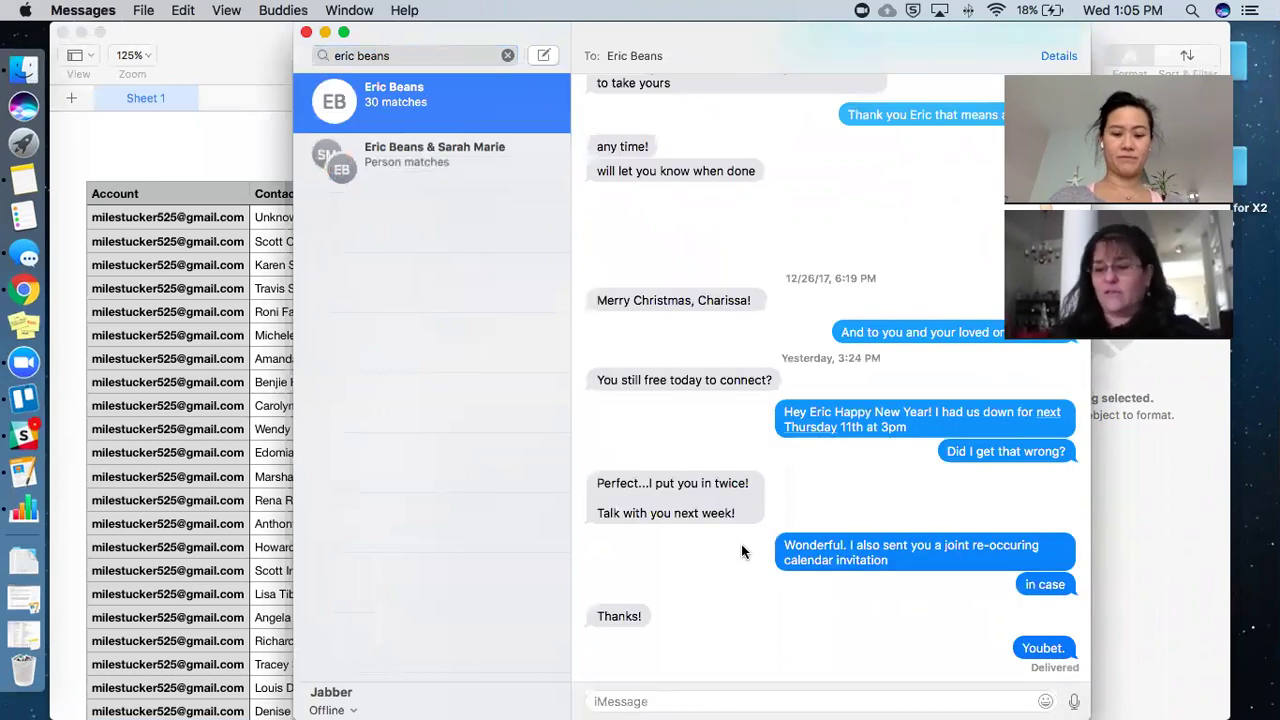
# Send the contact a question on whether messages containing an error code are still charged for segments
pyautogui.write('Hey Eri')
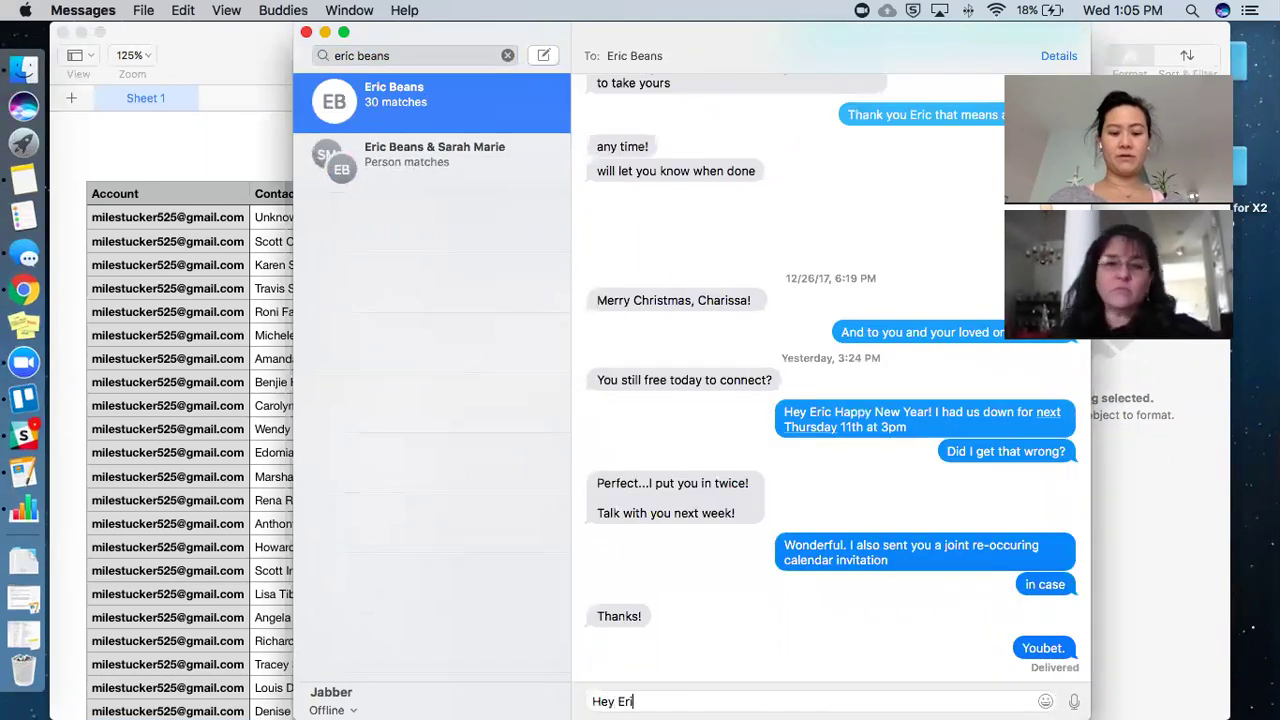
pyautogui.write("c, we're pullling reports to bill clients, if the message")
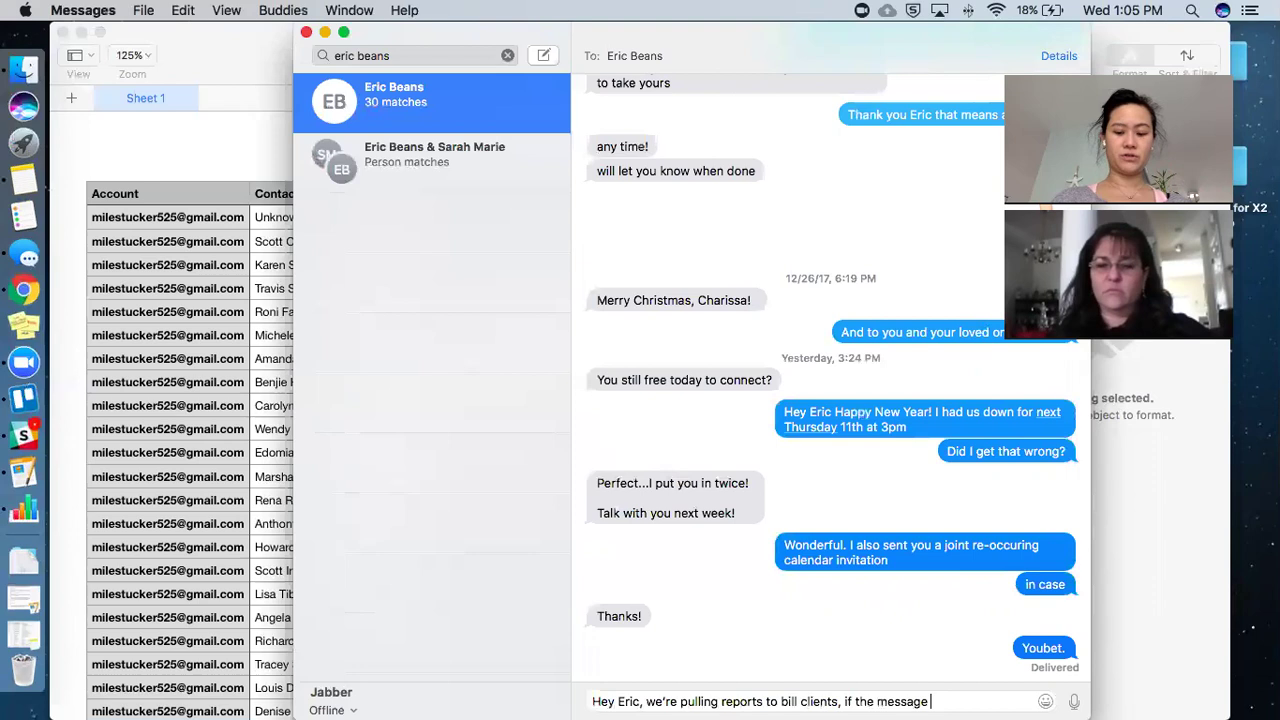
pyautogui.write('ontains an error code.')
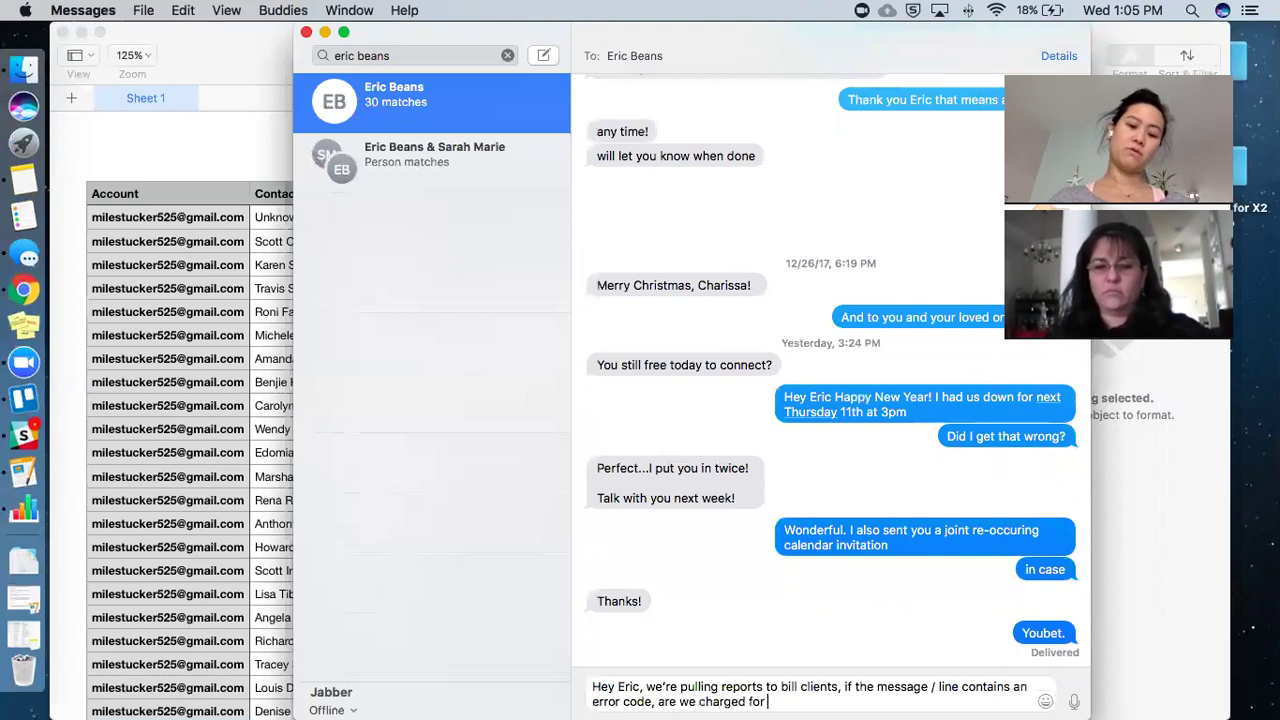
pyautogui.write('?')
pyautogui.write('segments')
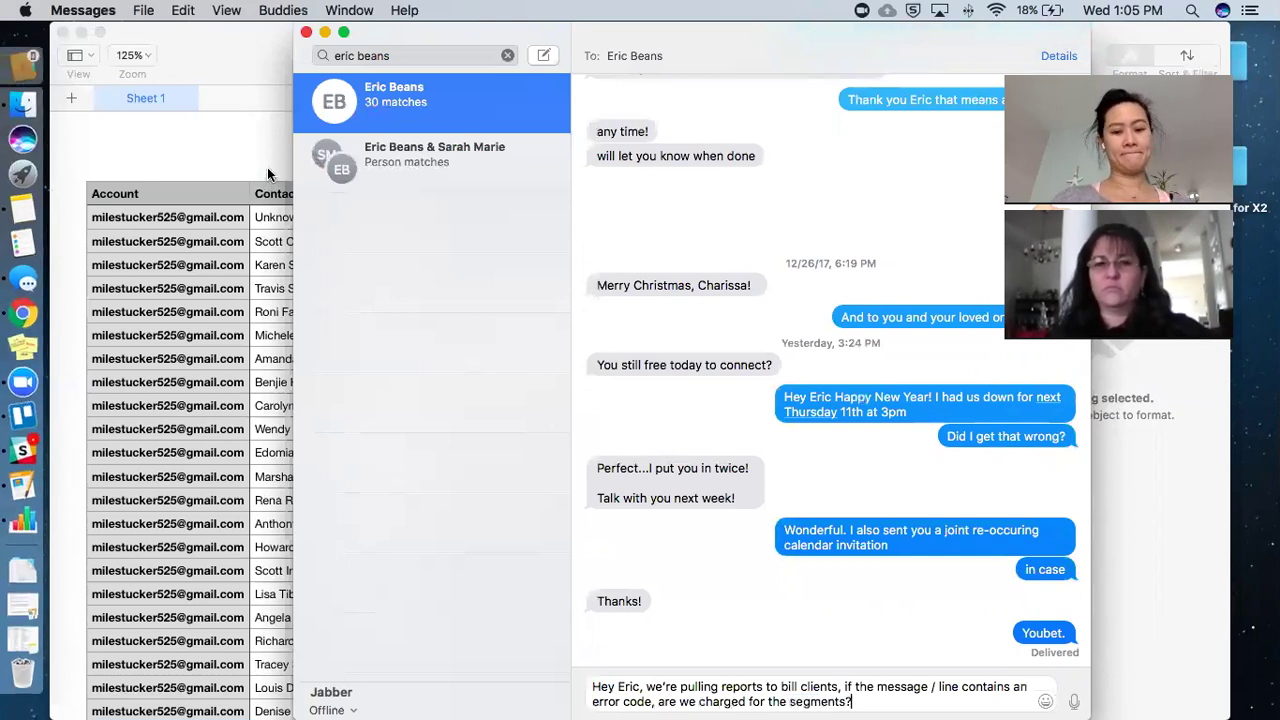
pyautogui.press('Return')
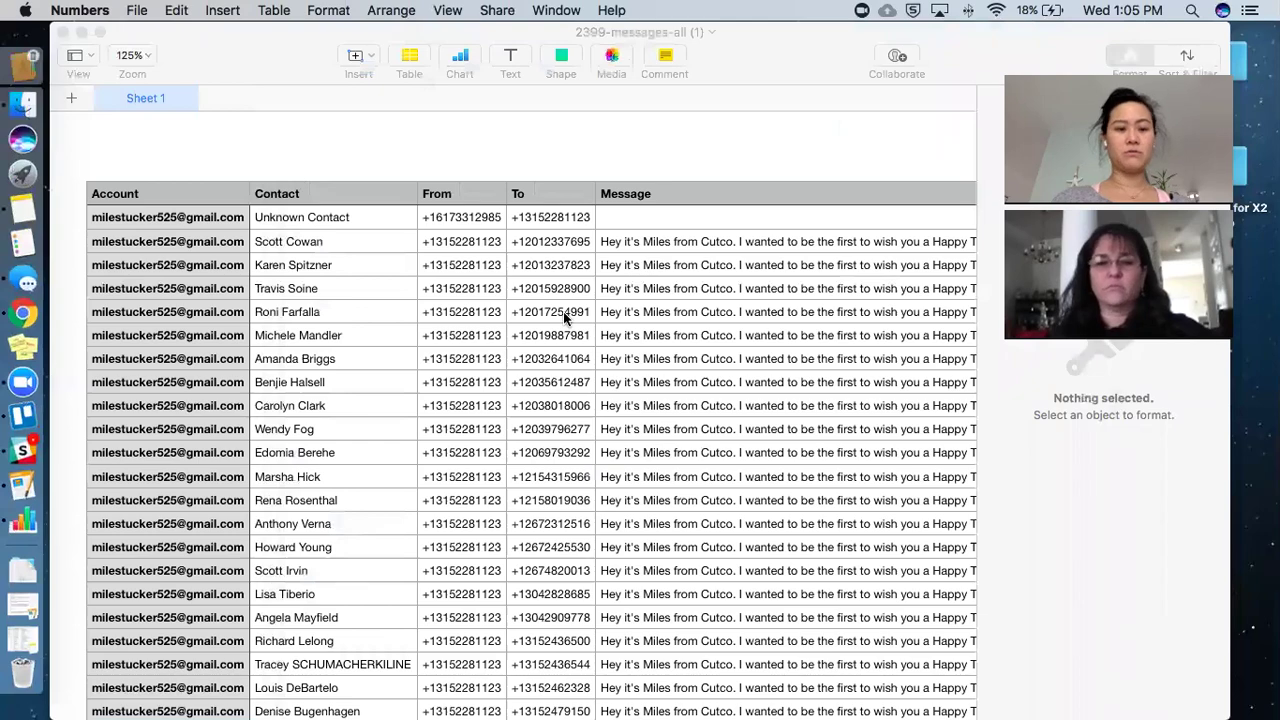
# Sort the message table ascending by the Error Code column
pyautogui.click(711, 364)
pyautogui.hscroll(15, 558, 428)
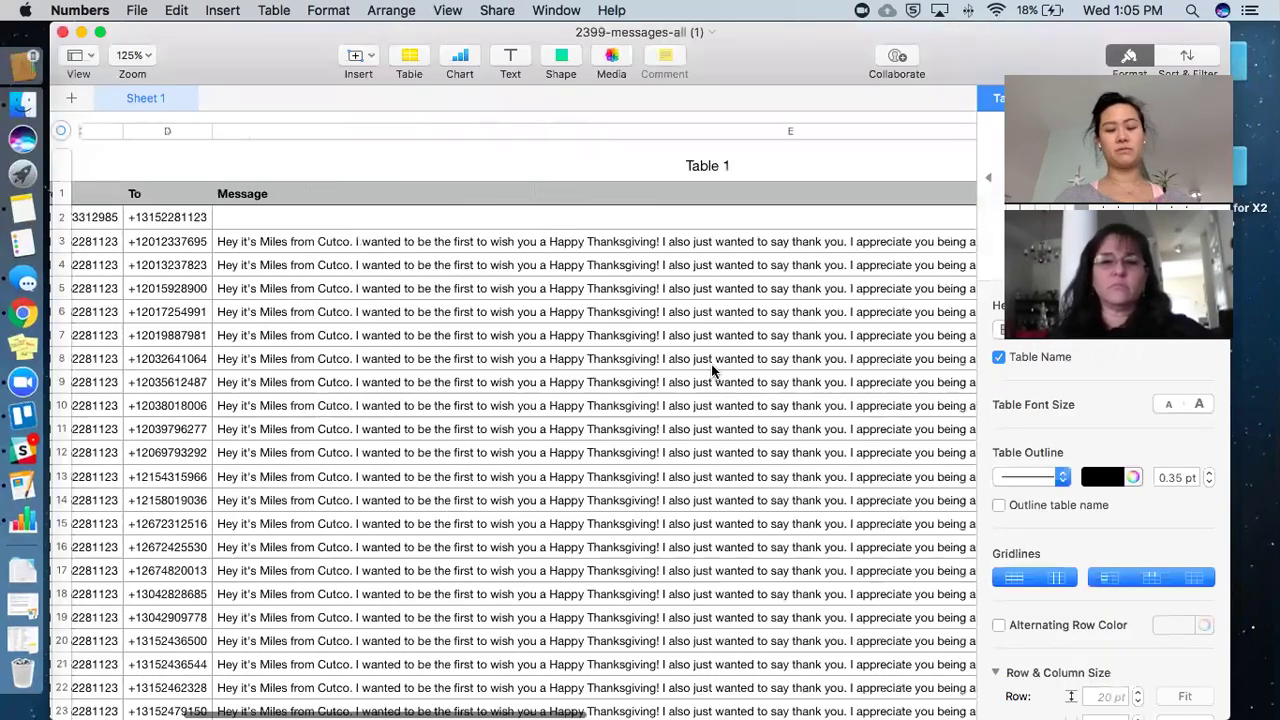
pyautogui.hscroll(10, 558, 432)
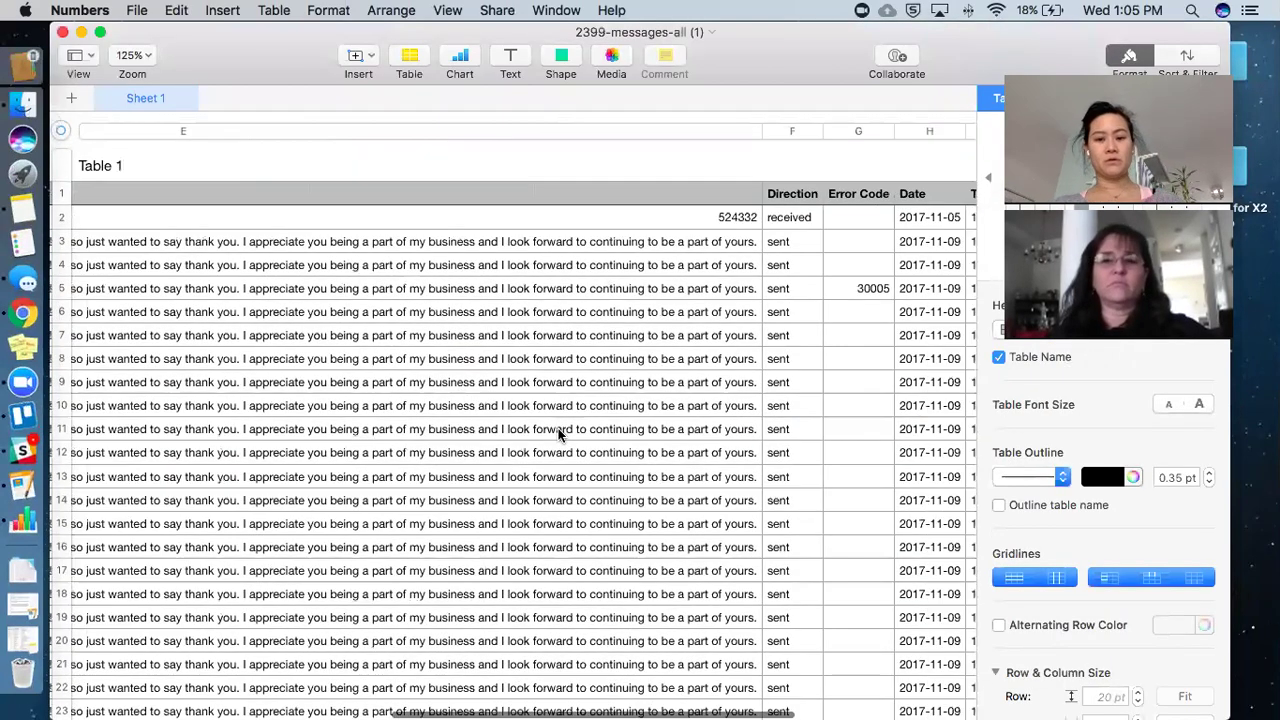
pyautogui.click(786, 286)
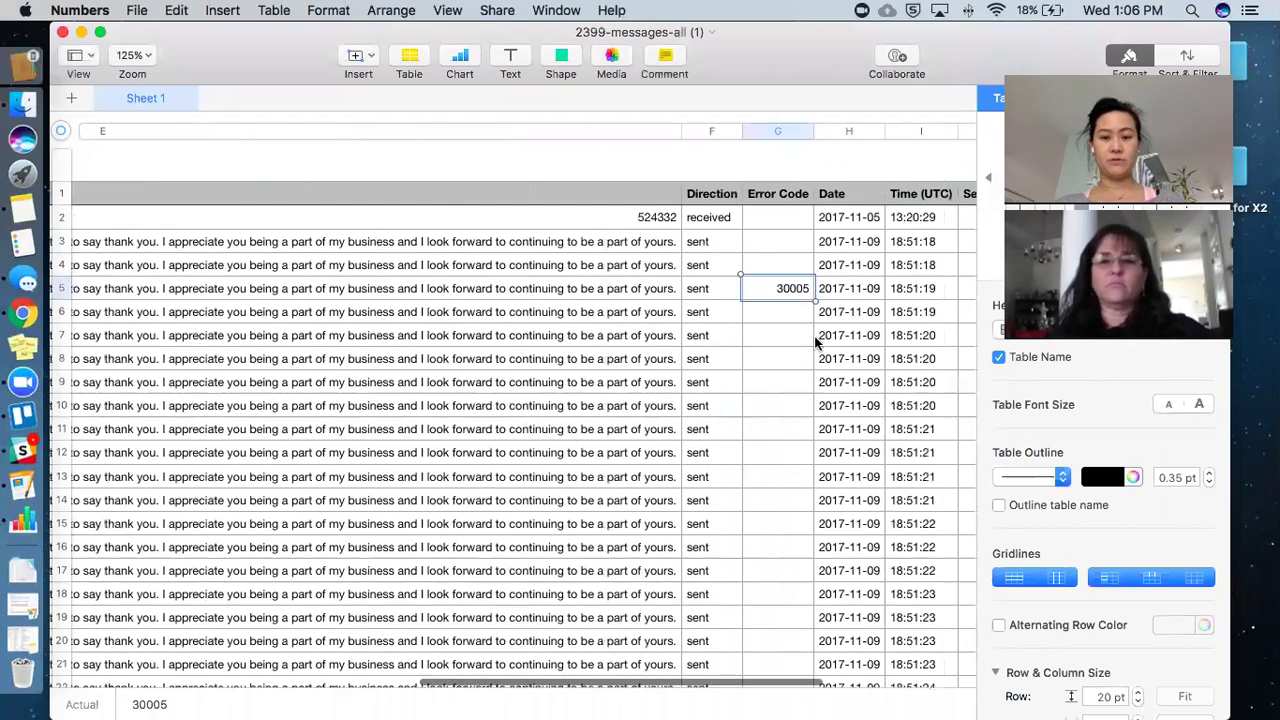
pyautogui.hscroll(5, 817, 337)
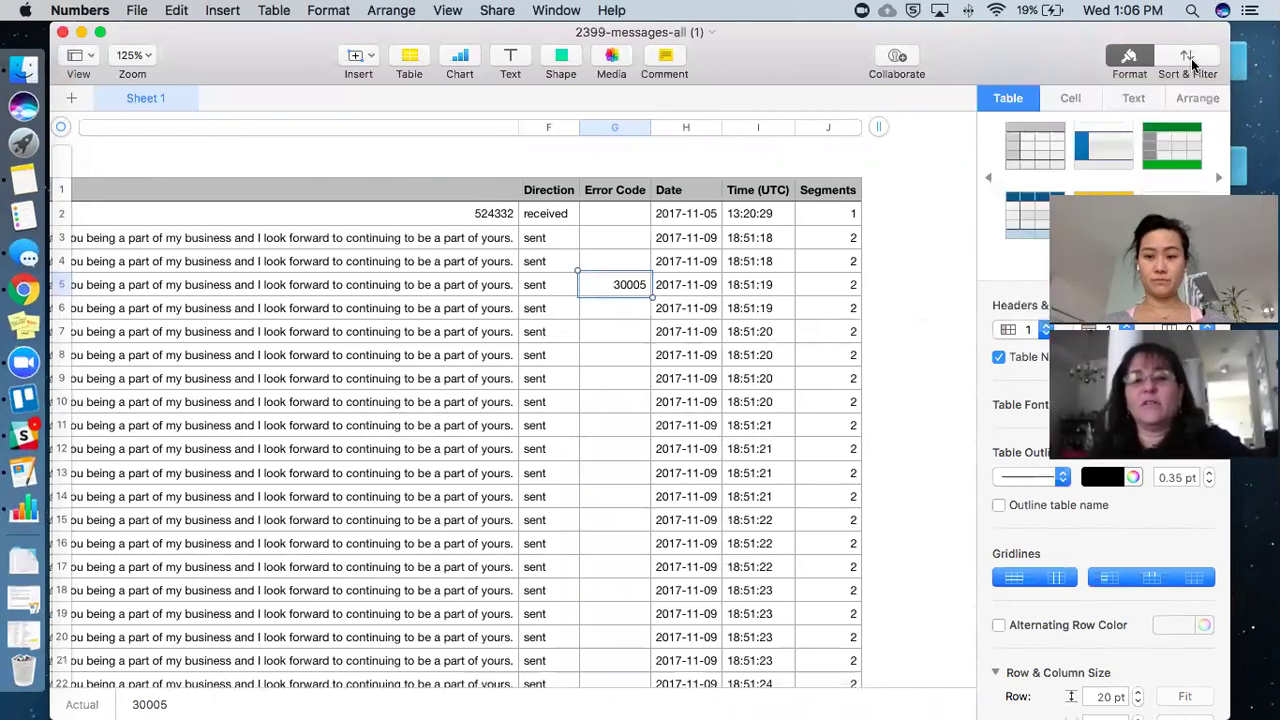
pyautogui.click(1189, 60)
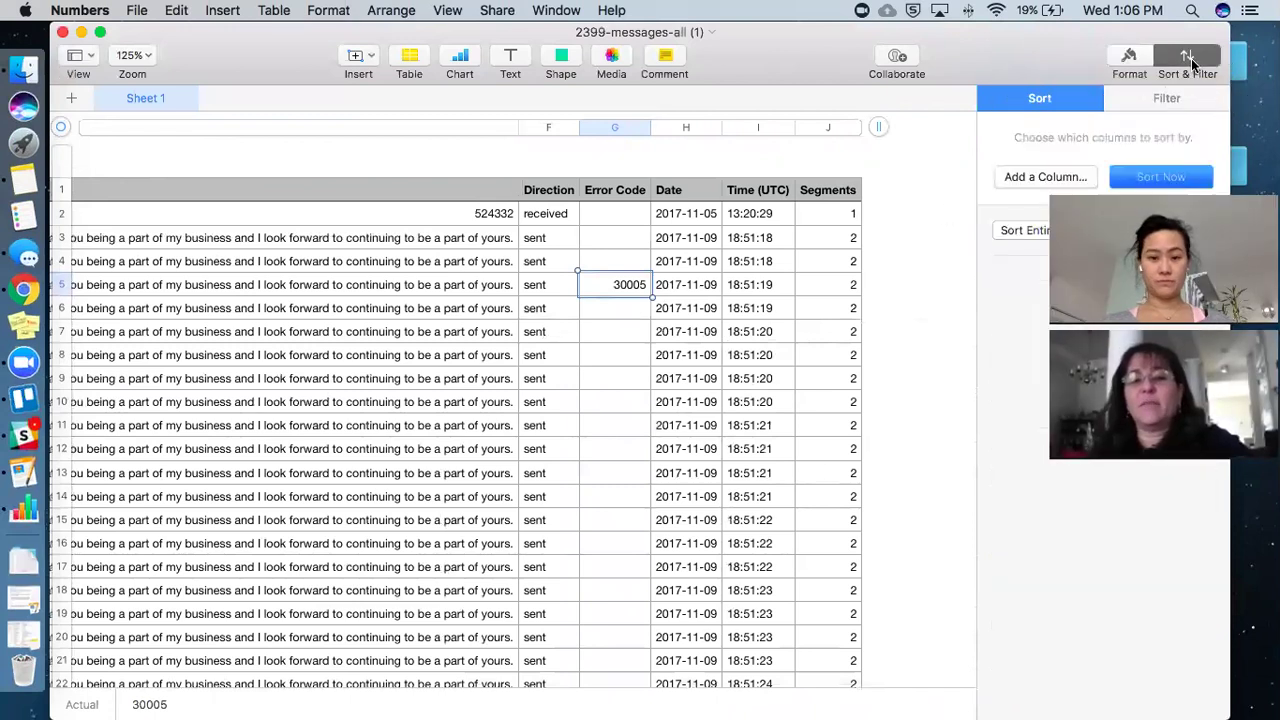
pyautogui.click(1037, 176)
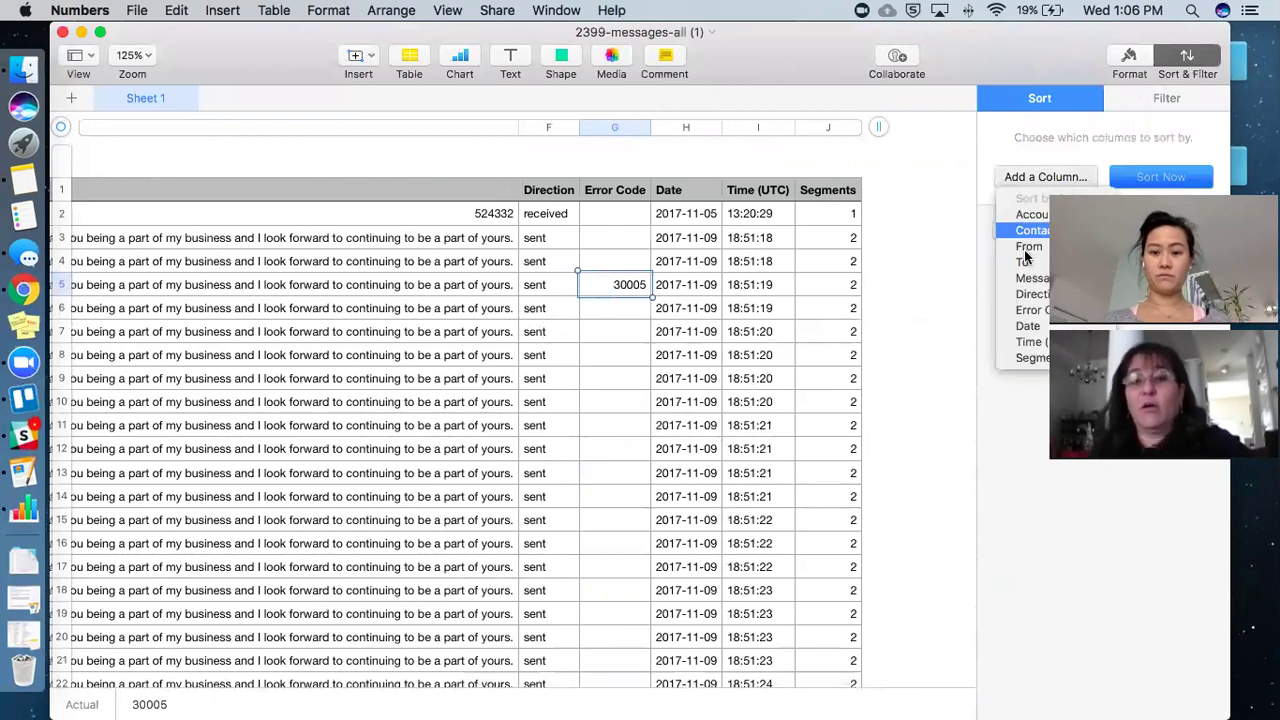
pyautogui.click(1035, 312)
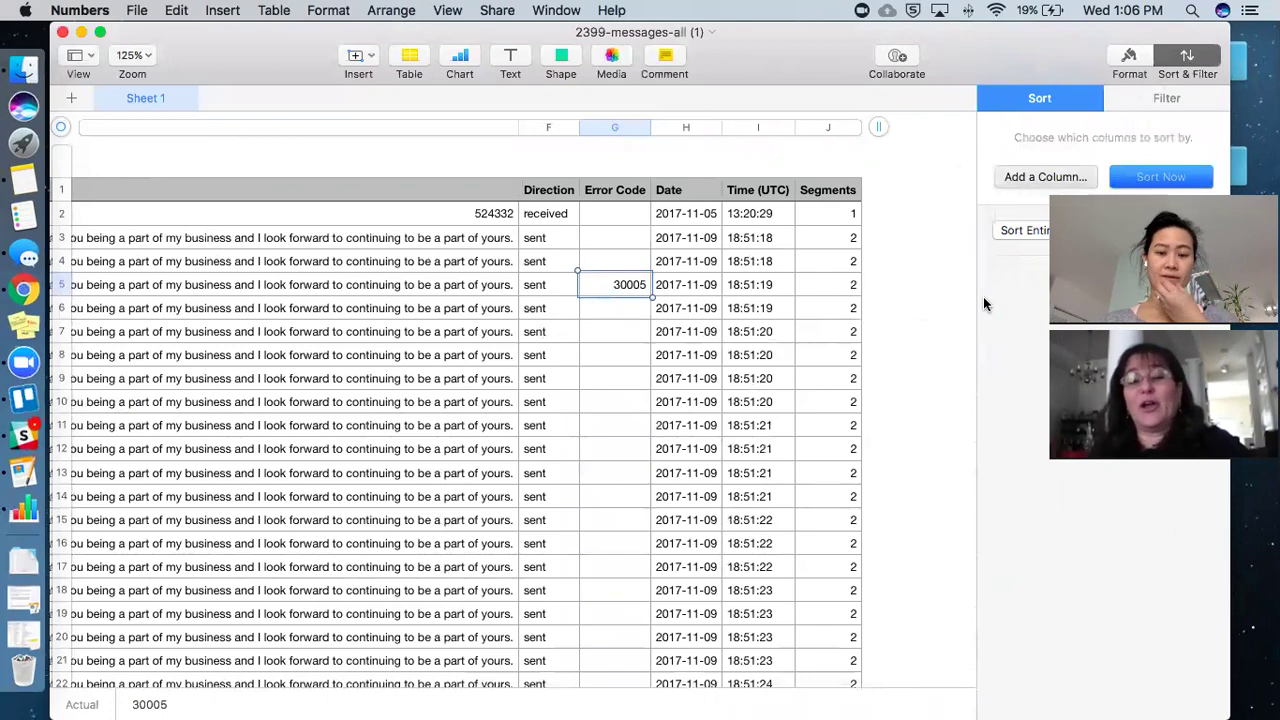
# Review the sorted table, checking the received message in row 12
pyautogui.hscroll(-5, 702, 366)
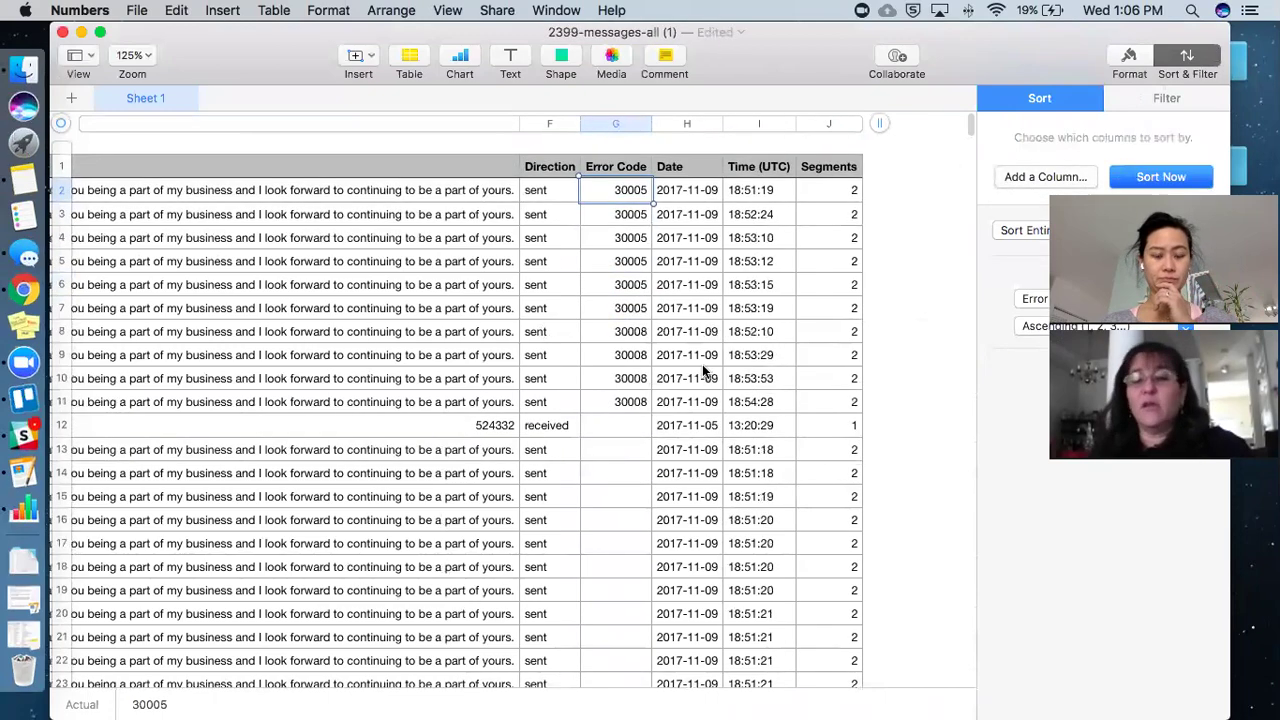
pyautogui.hscroll(-10, 702, 364)
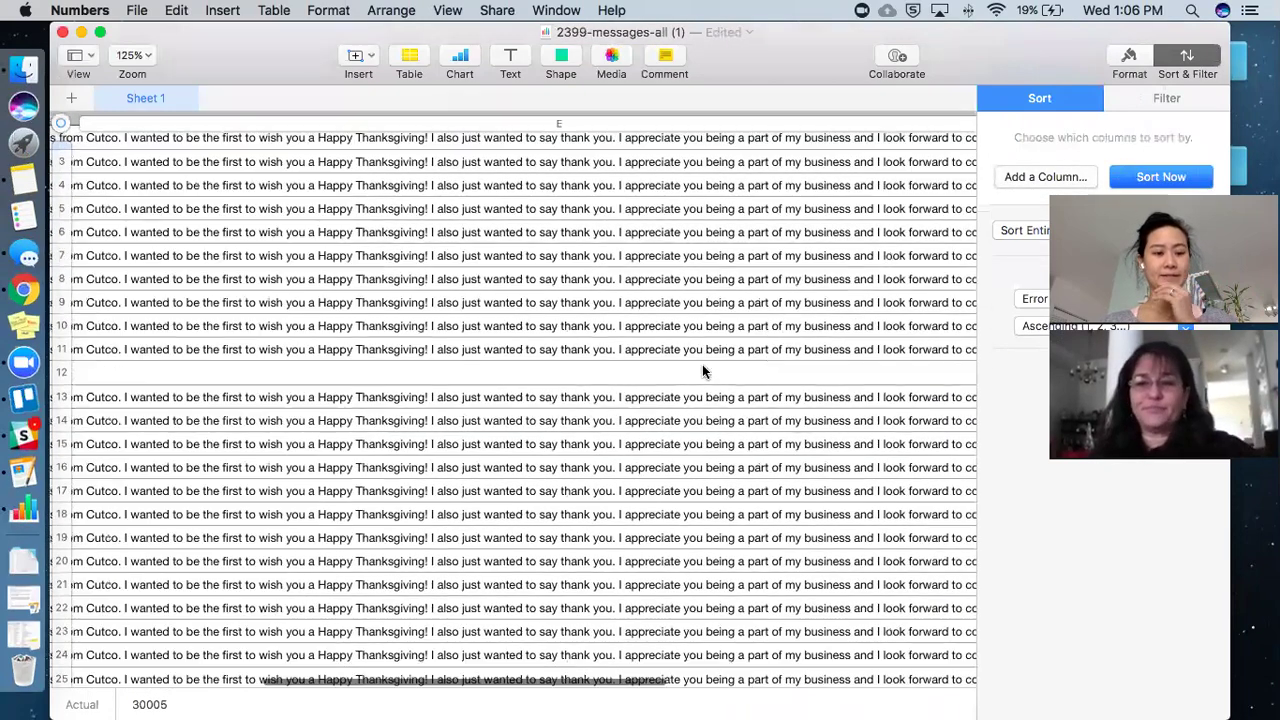
pyautogui.hscroll(10, 666, 373)
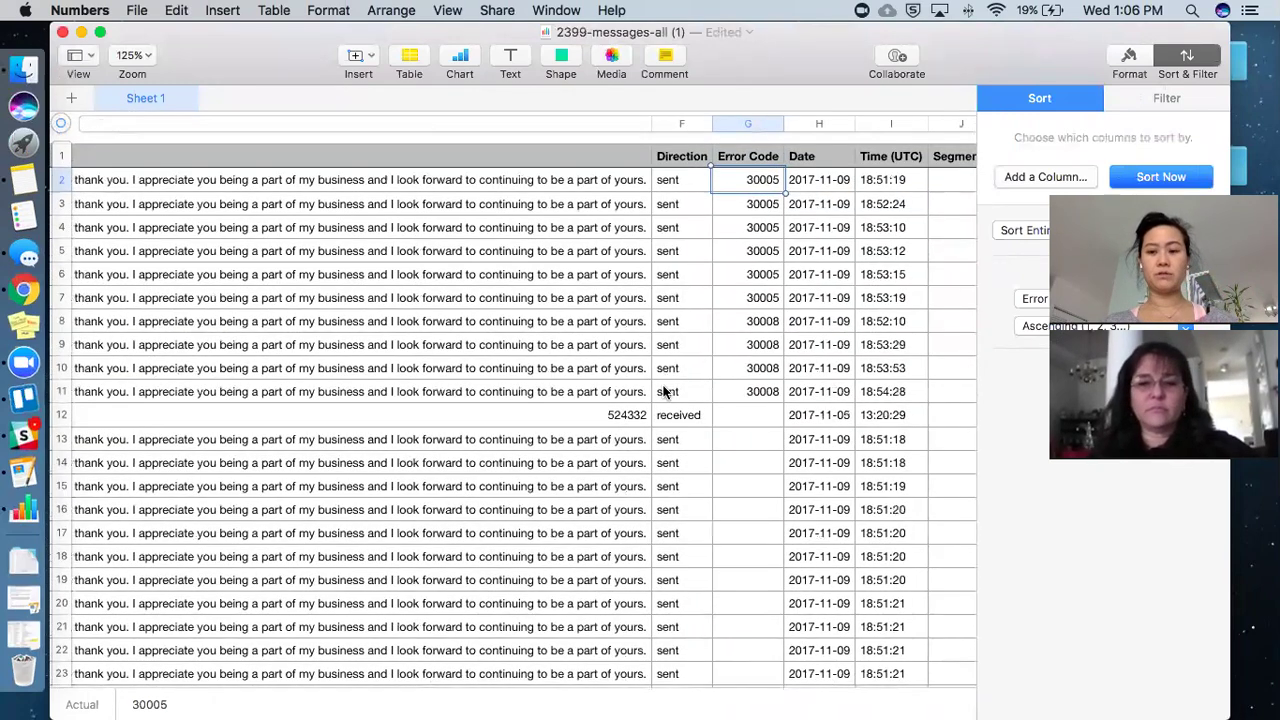
pyautogui.scroll(-2, 684, 388)
pyautogui.scroll(2, 683, 384)
pyautogui.hscroll(-1, 683, 384)
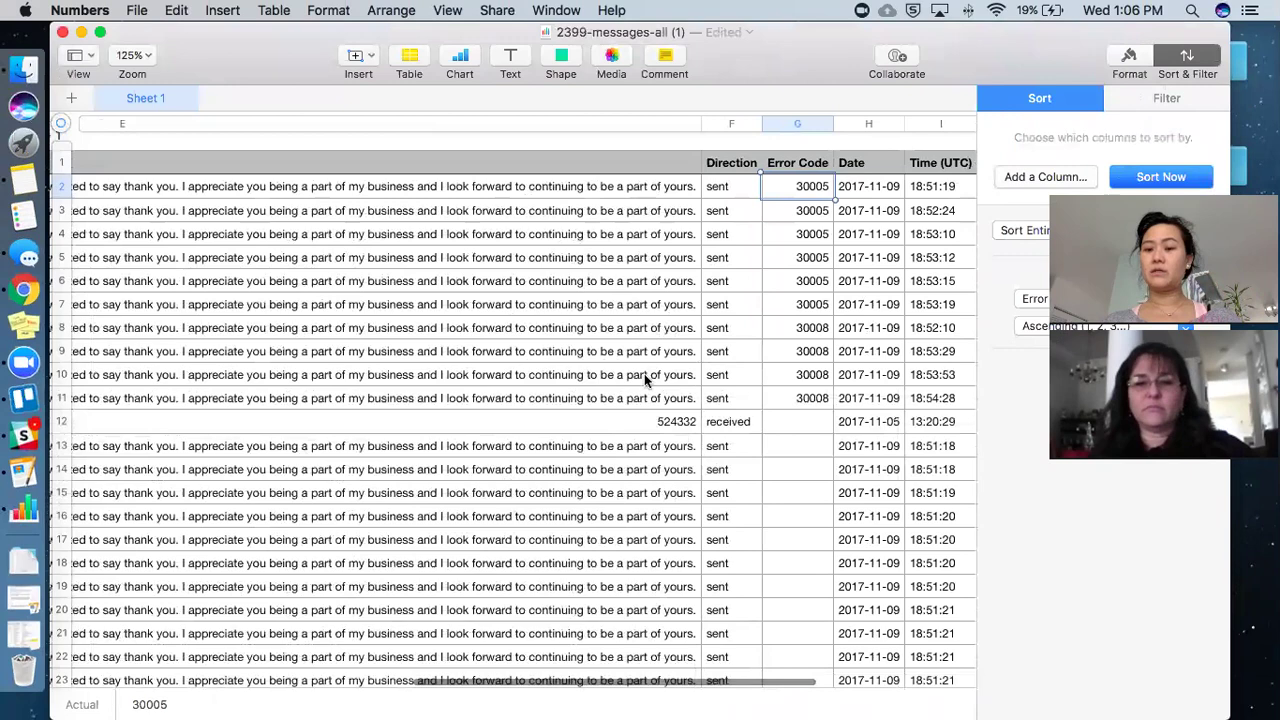
pyautogui.hscroll(-5, 655, 373)
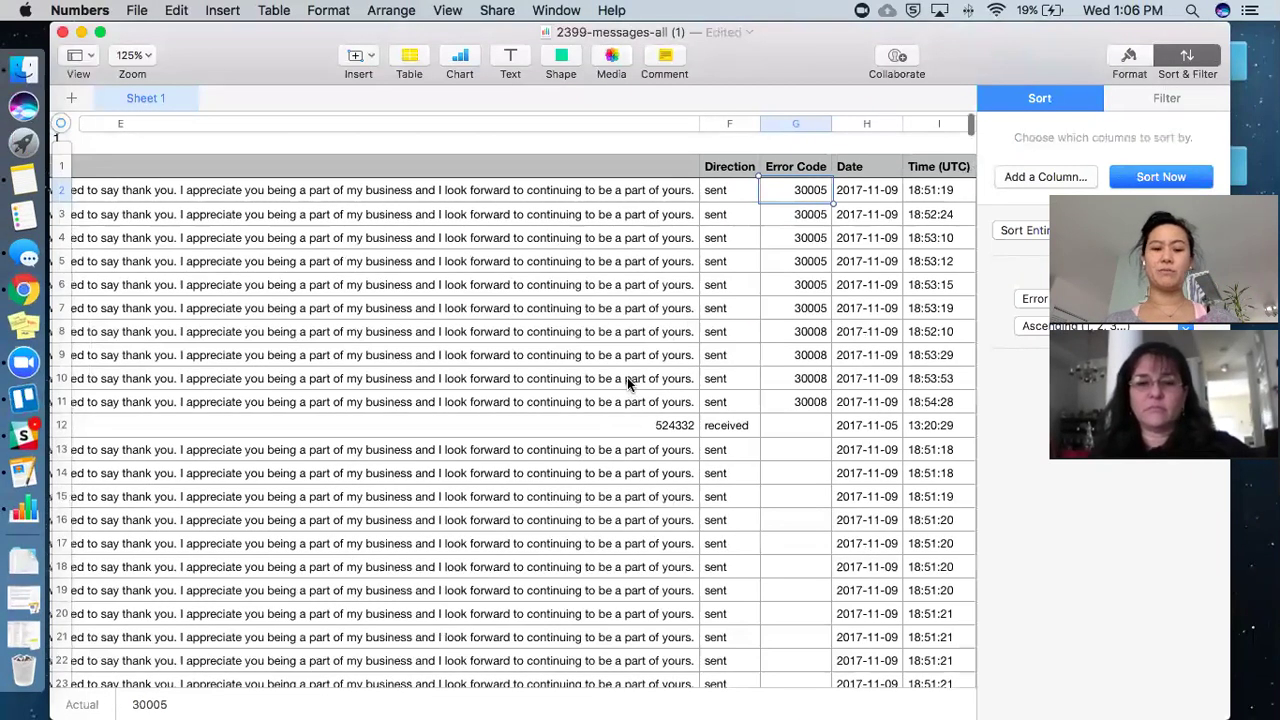
pyautogui.click(818, 411)
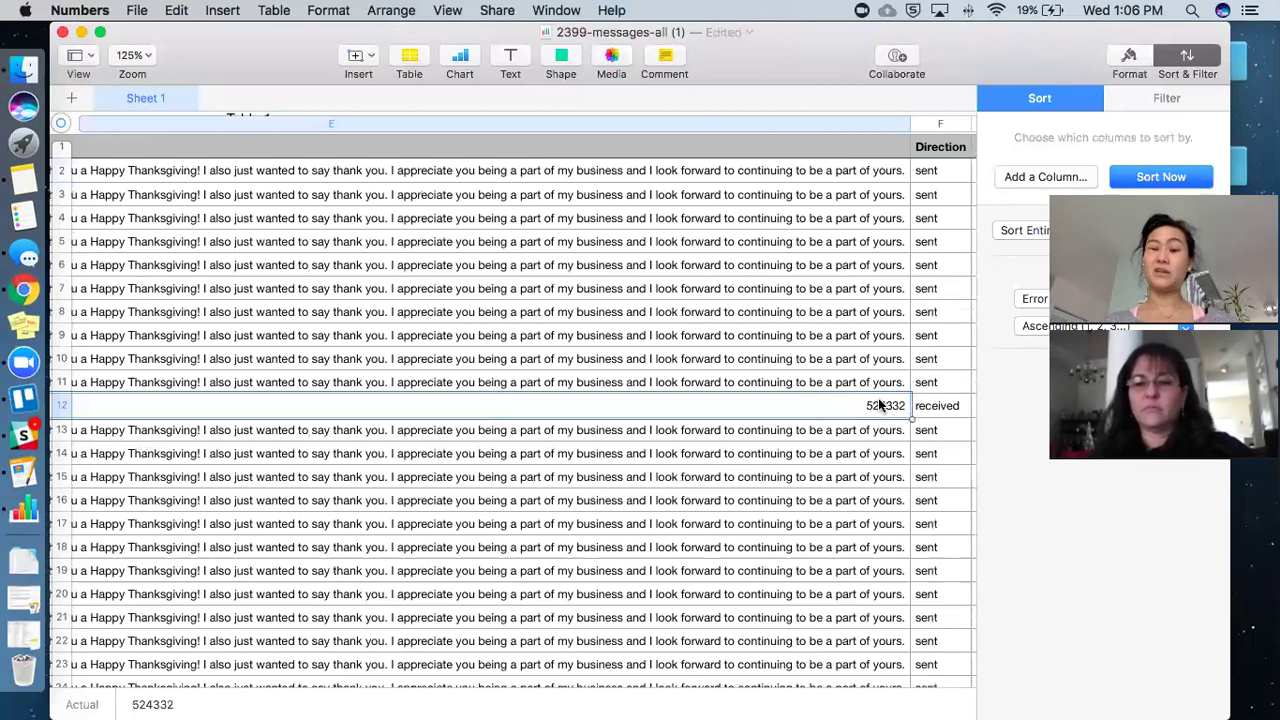
pyautogui.hscroll(-15, 803, 354)
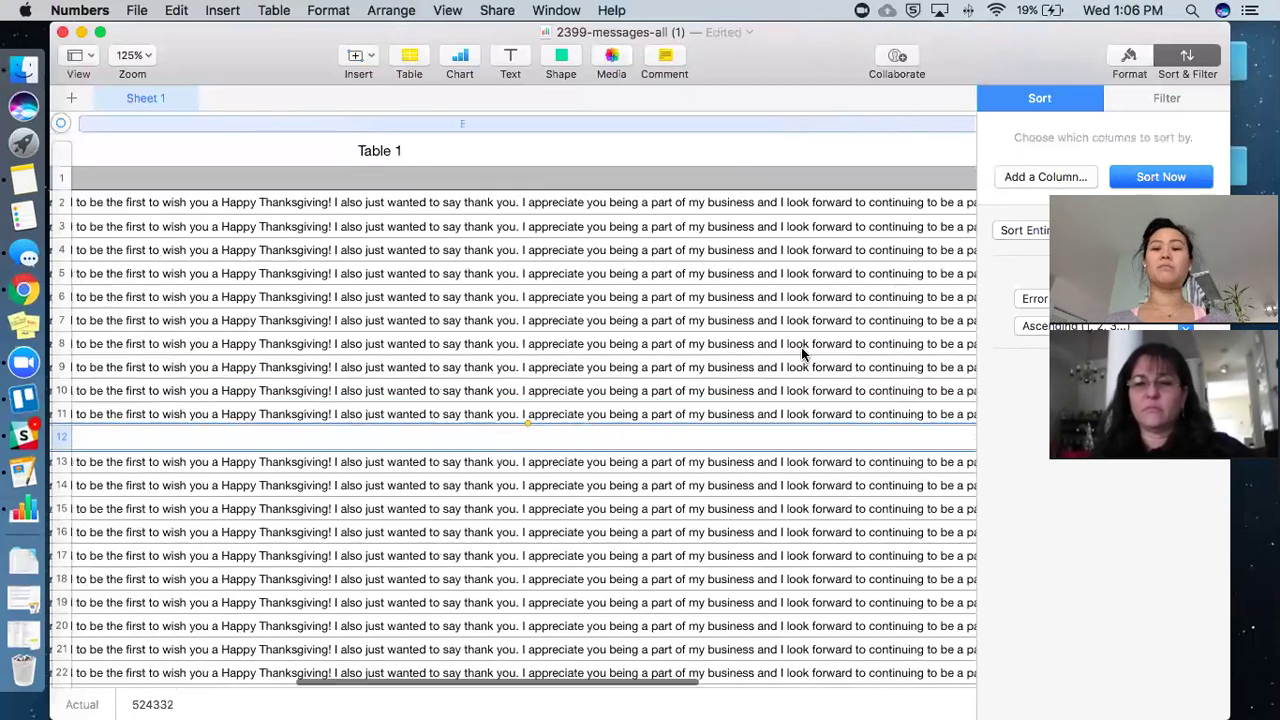
pyautogui.hscroll(-3, 803, 354)
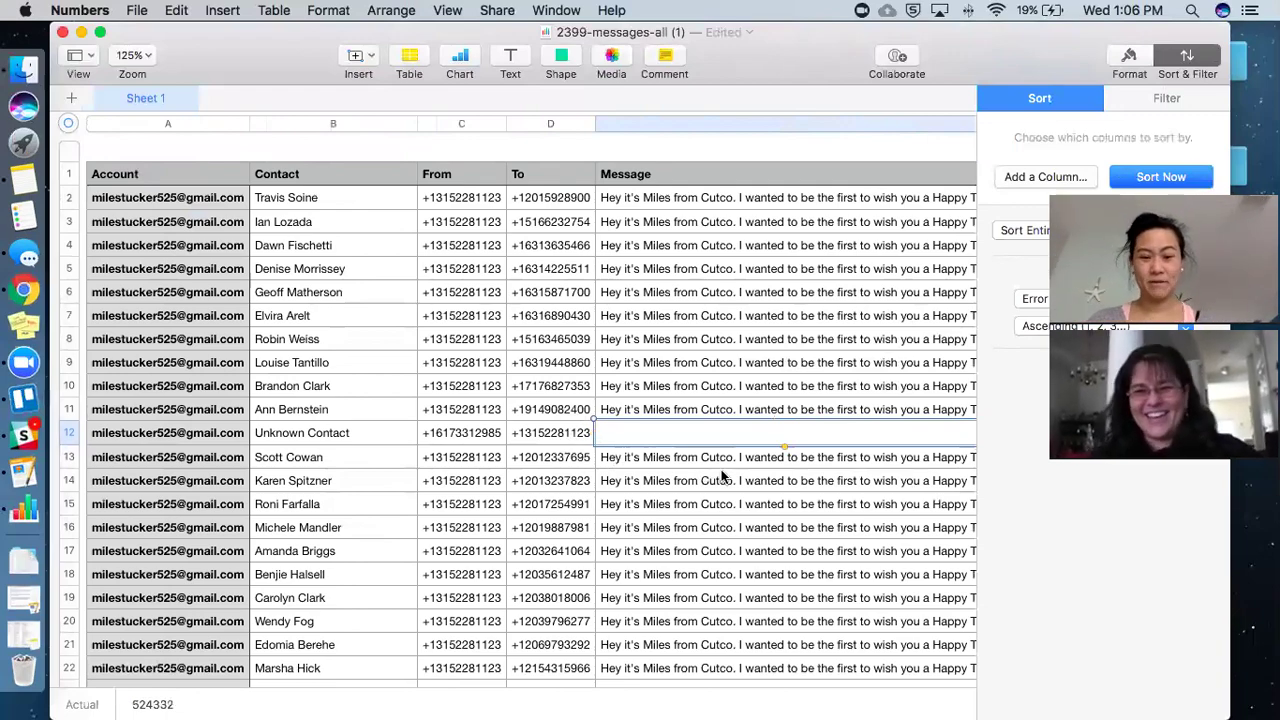
pyautogui.hscroll(10, 714, 472)
pyautogui.hscroll(5, 722, 476)
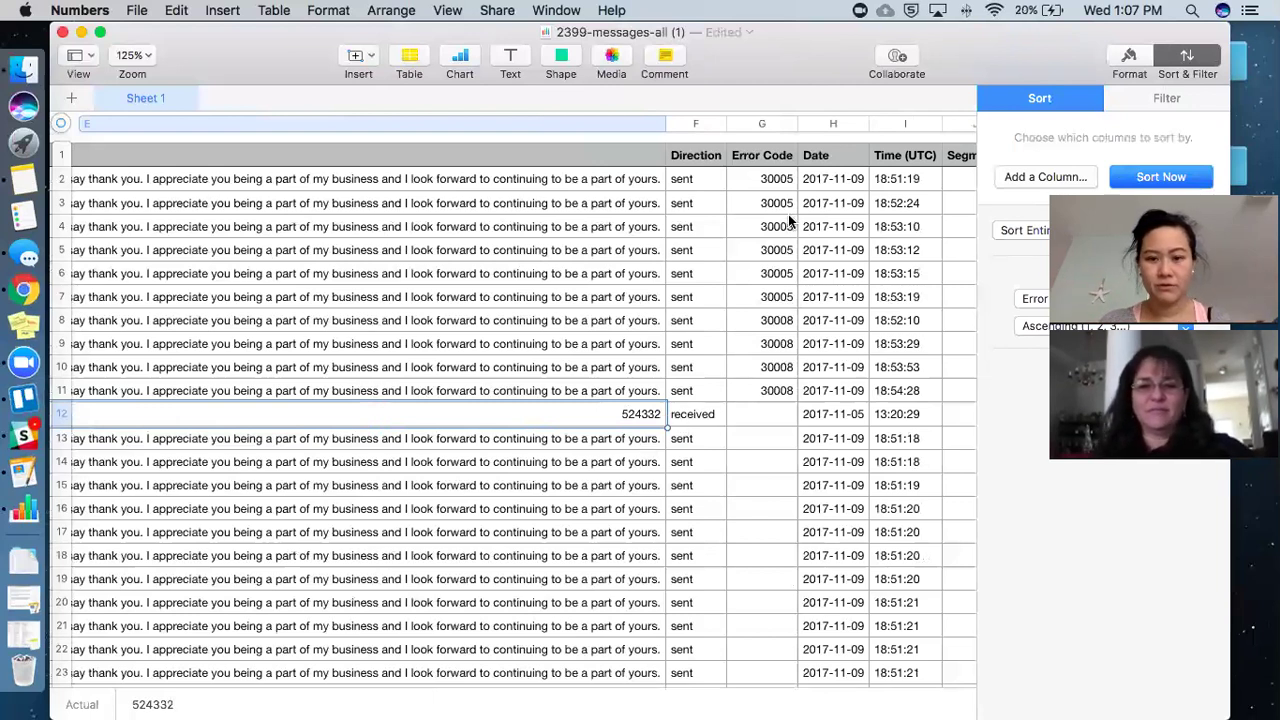
# Select Segments from J12 to the last row, totalling 1,874 across 1,054 error-free messages
pyautogui.moveTo(783, 186); pyautogui.dragTo(778, 392)
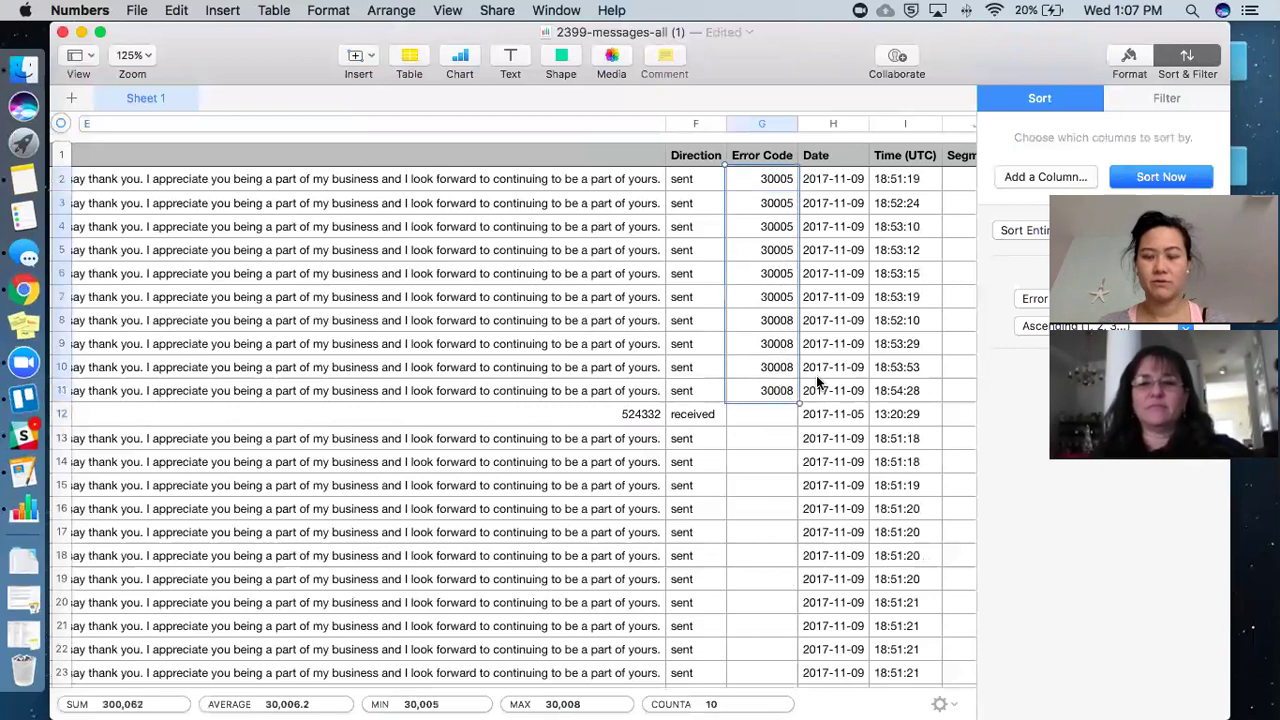
pyautogui.hscroll(2, 816, 375)
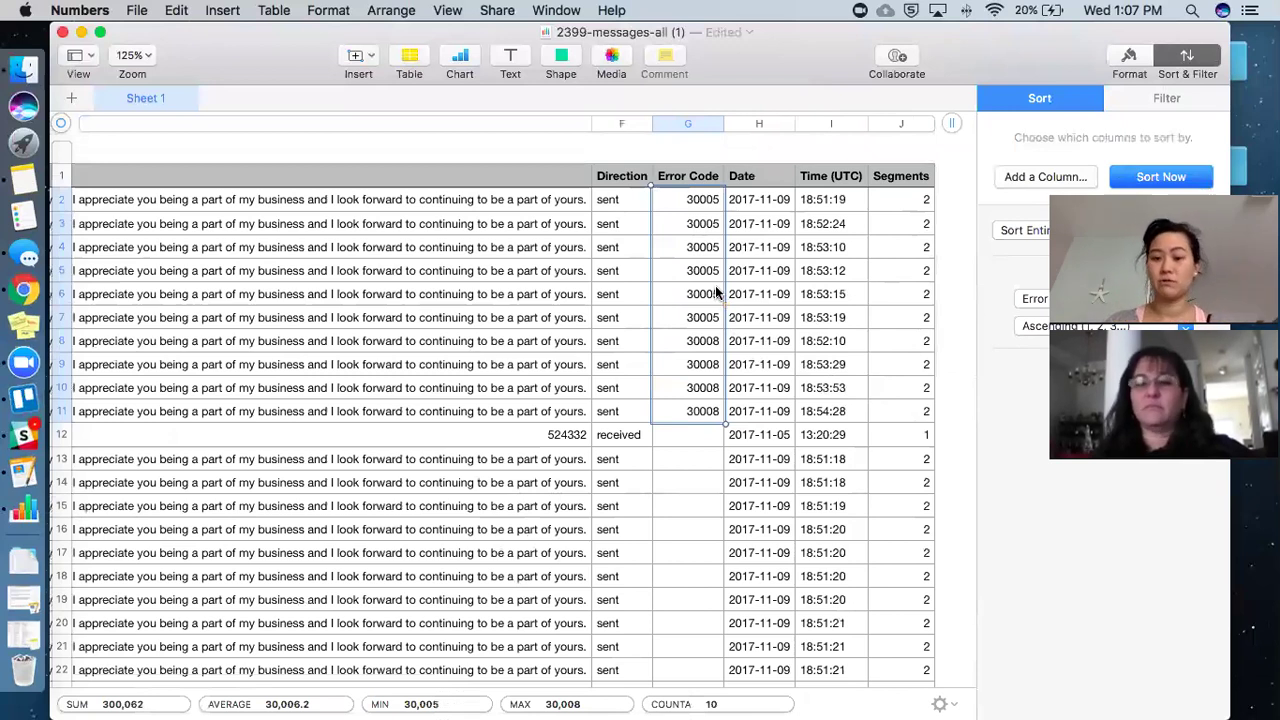
pyautogui.moveTo(906, 408); pyautogui.dragTo(910, 207)
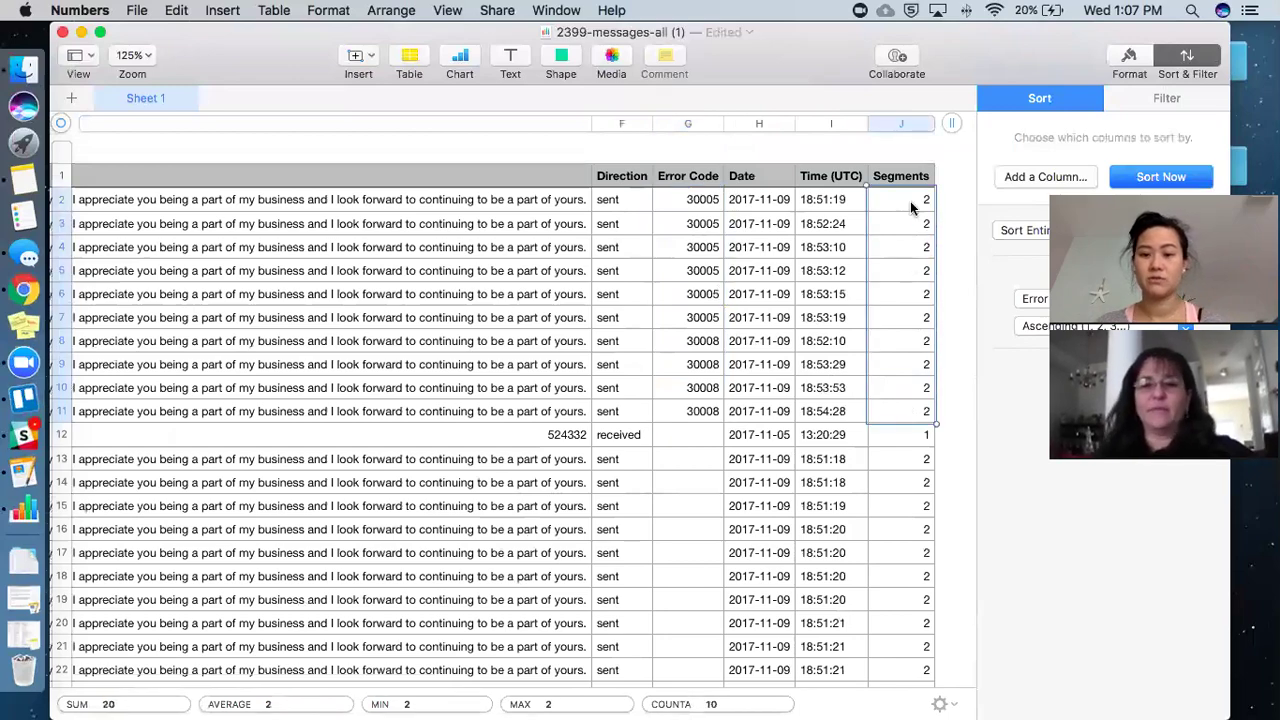
pyautogui.click(902, 435)
pyautogui.scroll(-20, 923, 551)
pyautogui.scroll(20, 923, 560)
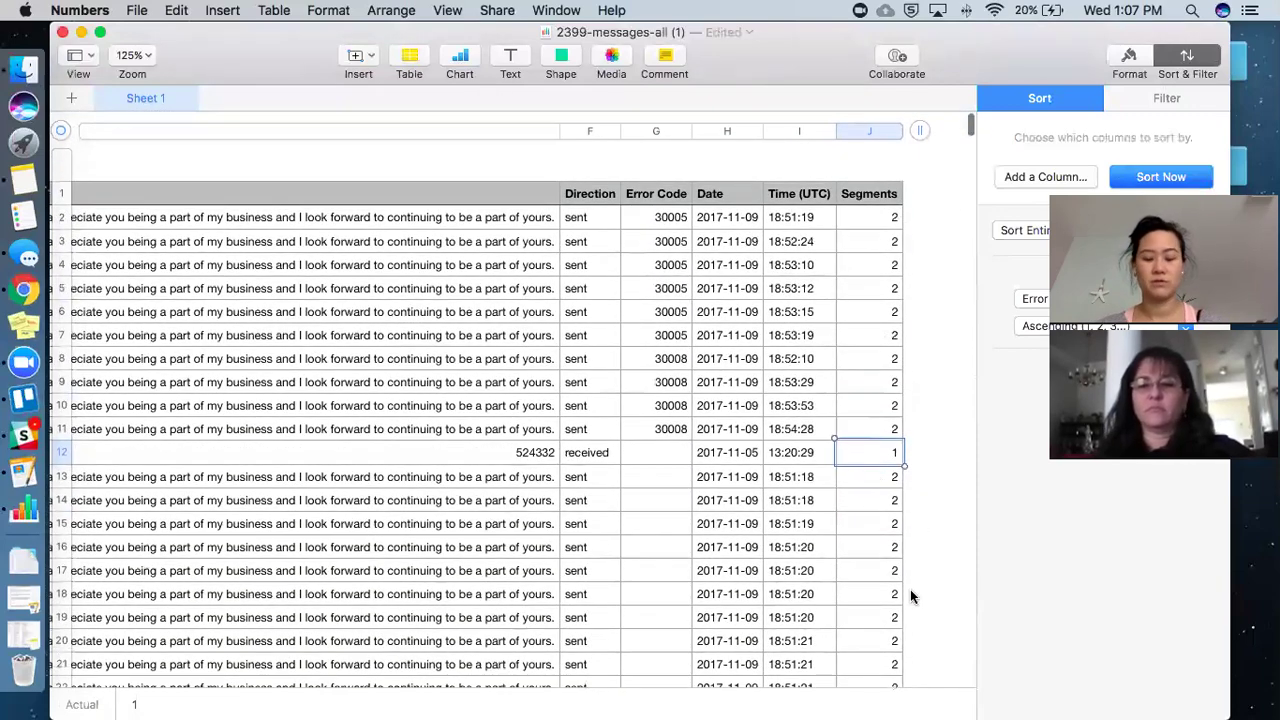
pyautogui.press('super+shift+Down')
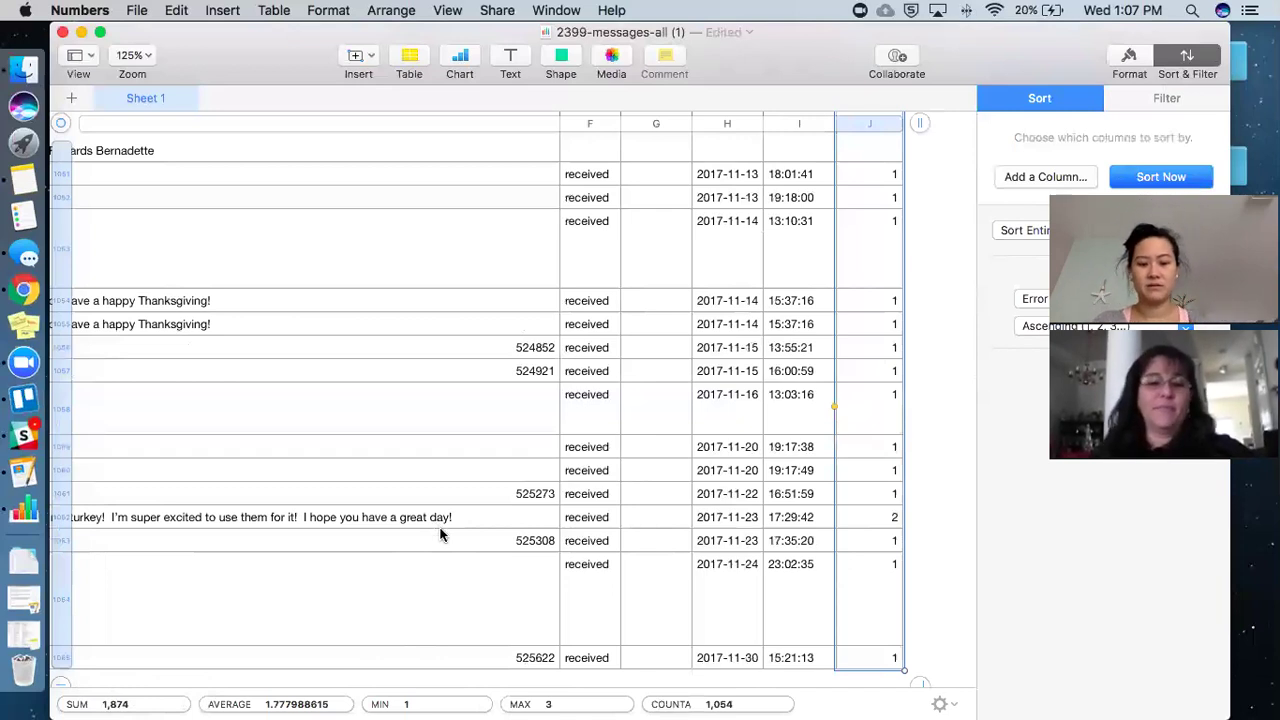
# Select G2:G11 at the top to count 10 error codes (30005–30008), then close the document
pyautogui.scroll(15, 625, 545)
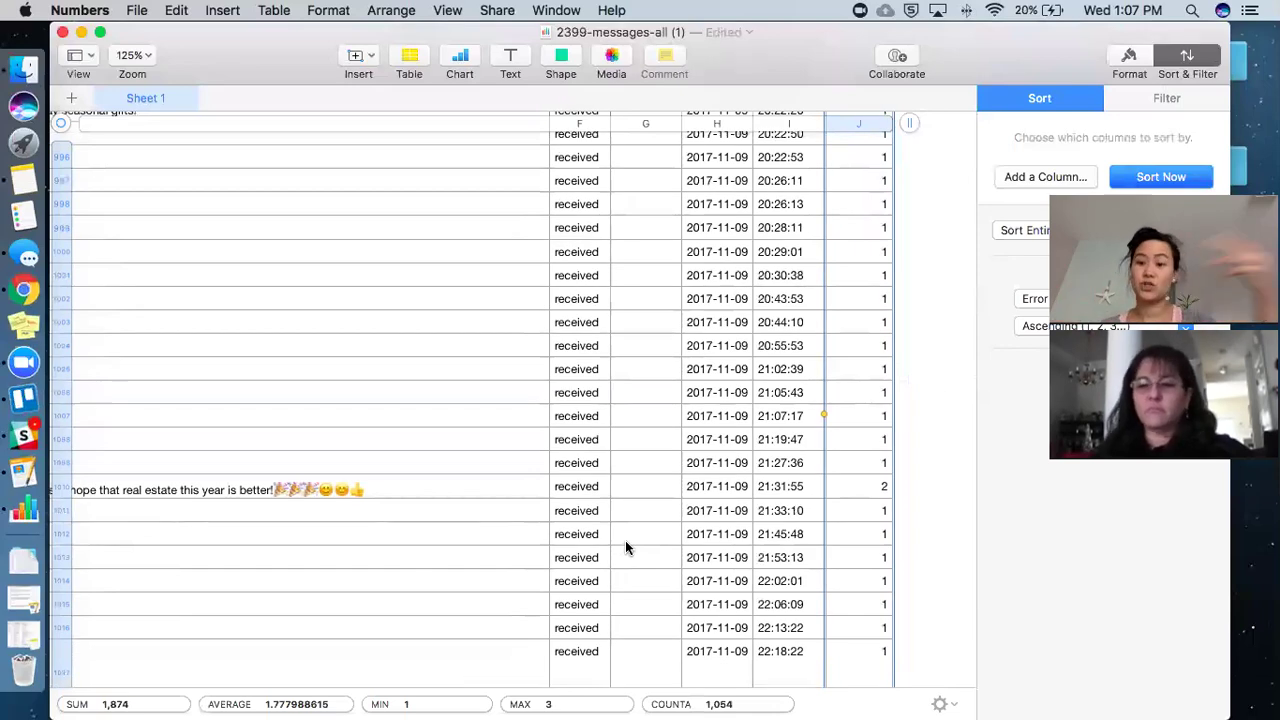
pyautogui.scroll(8, 630, 530)
pyautogui.scroll(20, 661, 533)
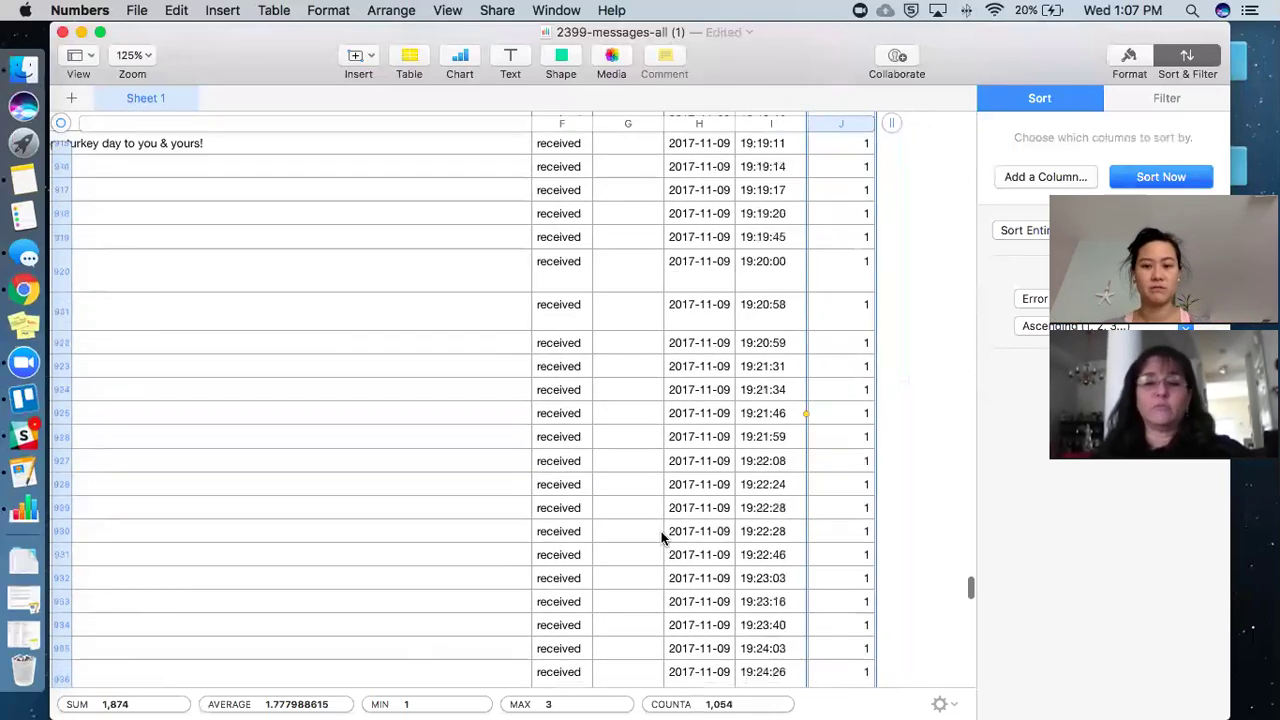
pyautogui.scroll(20, 661, 538)
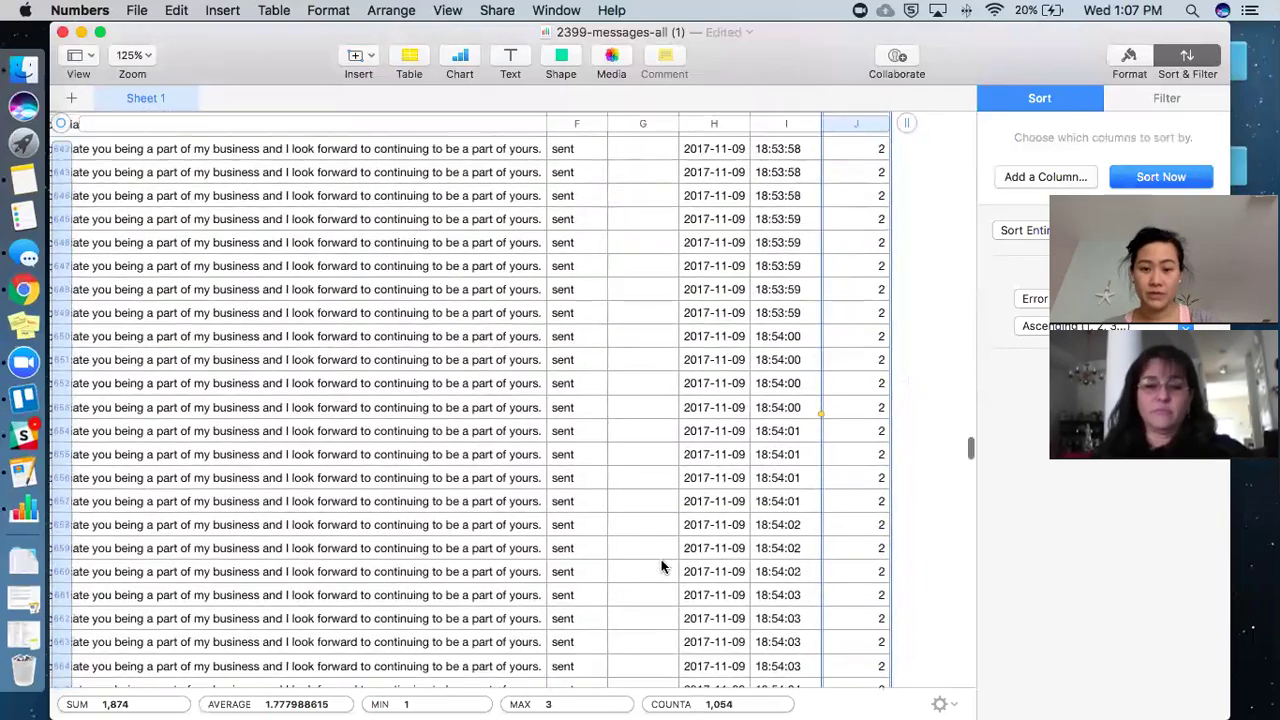
pyautogui.scroll(20, 661, 559)
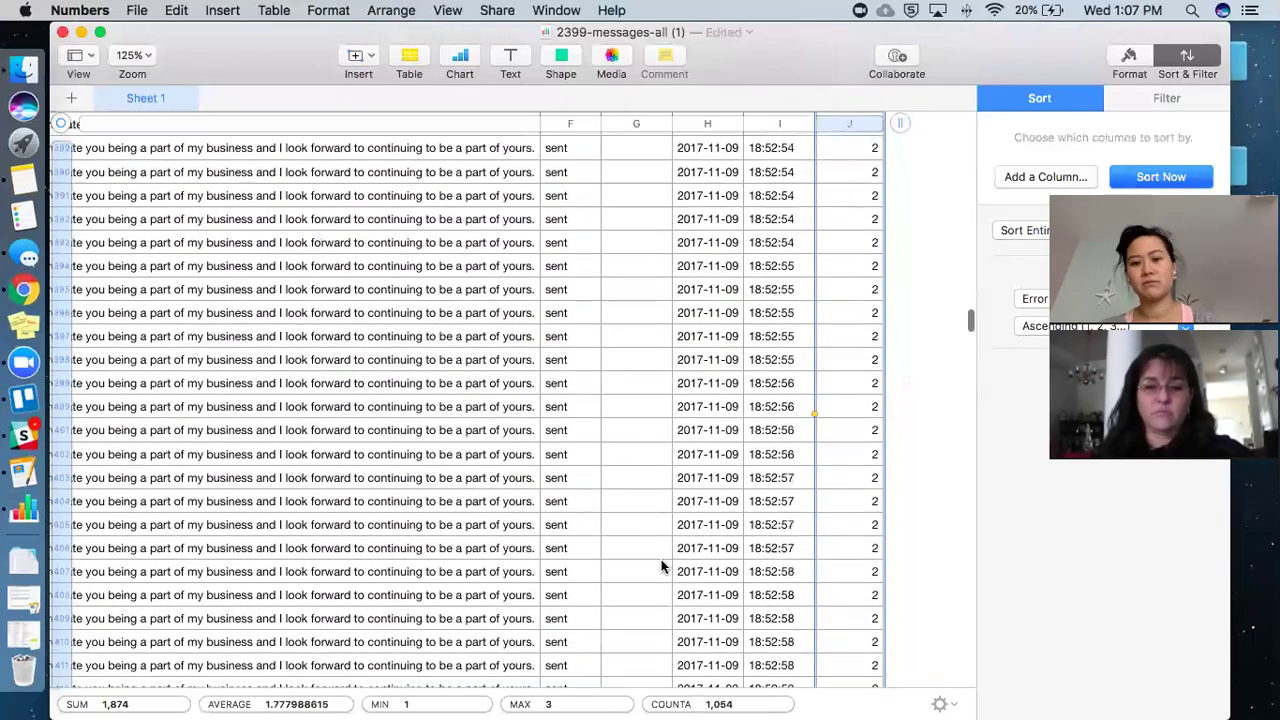
pyautogui.scroll(15, 625, 444)
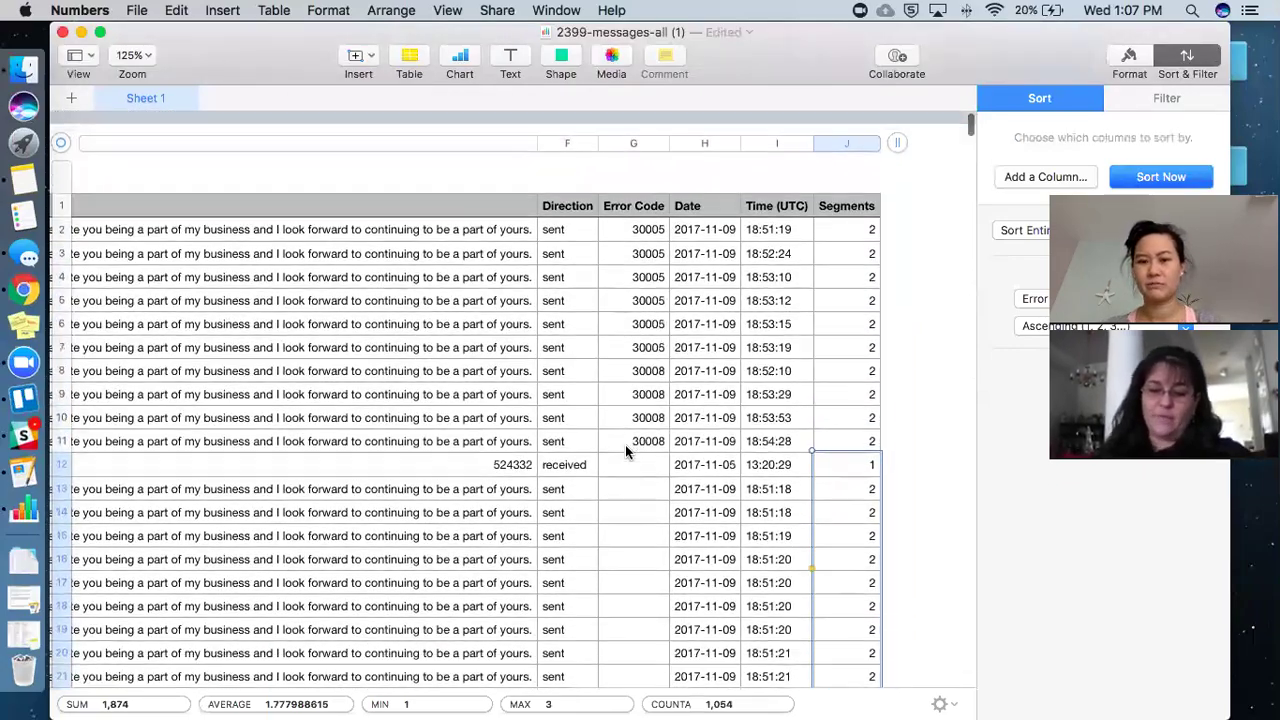
pyautogui.click(848, 430)
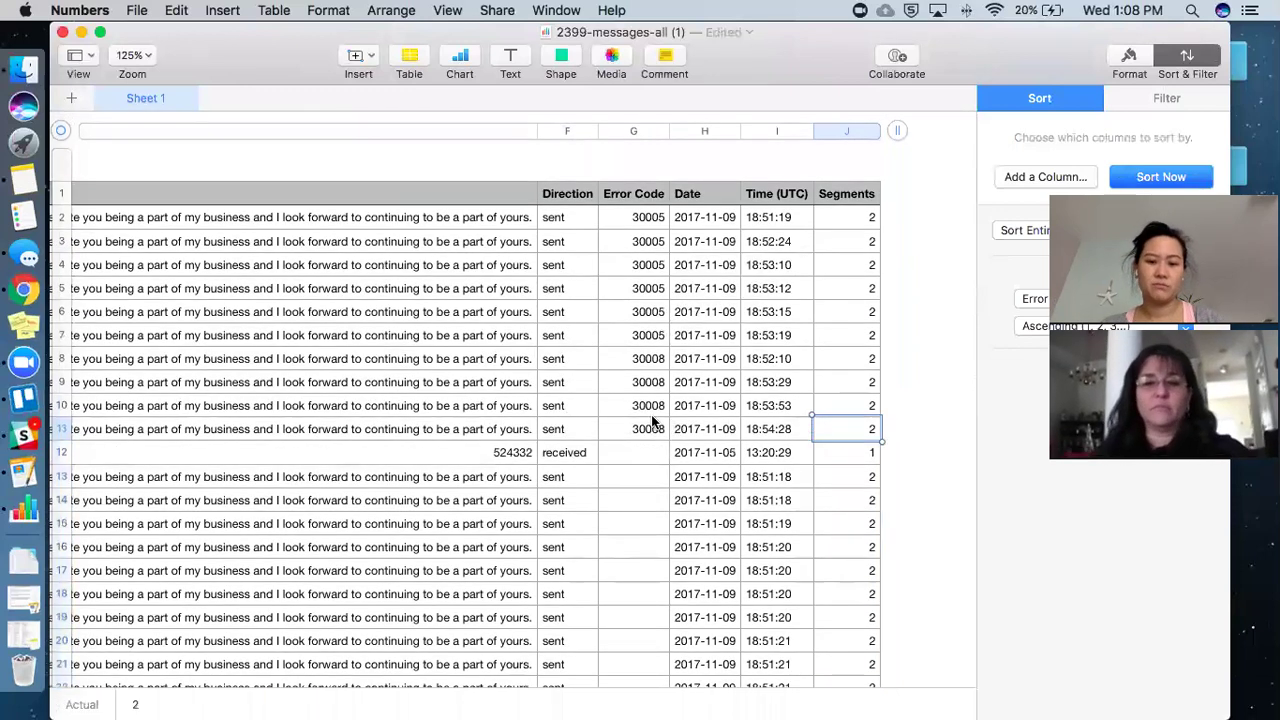
pyautogui.moveTo(656, 428); pyautogui.dragTo(655, 203)
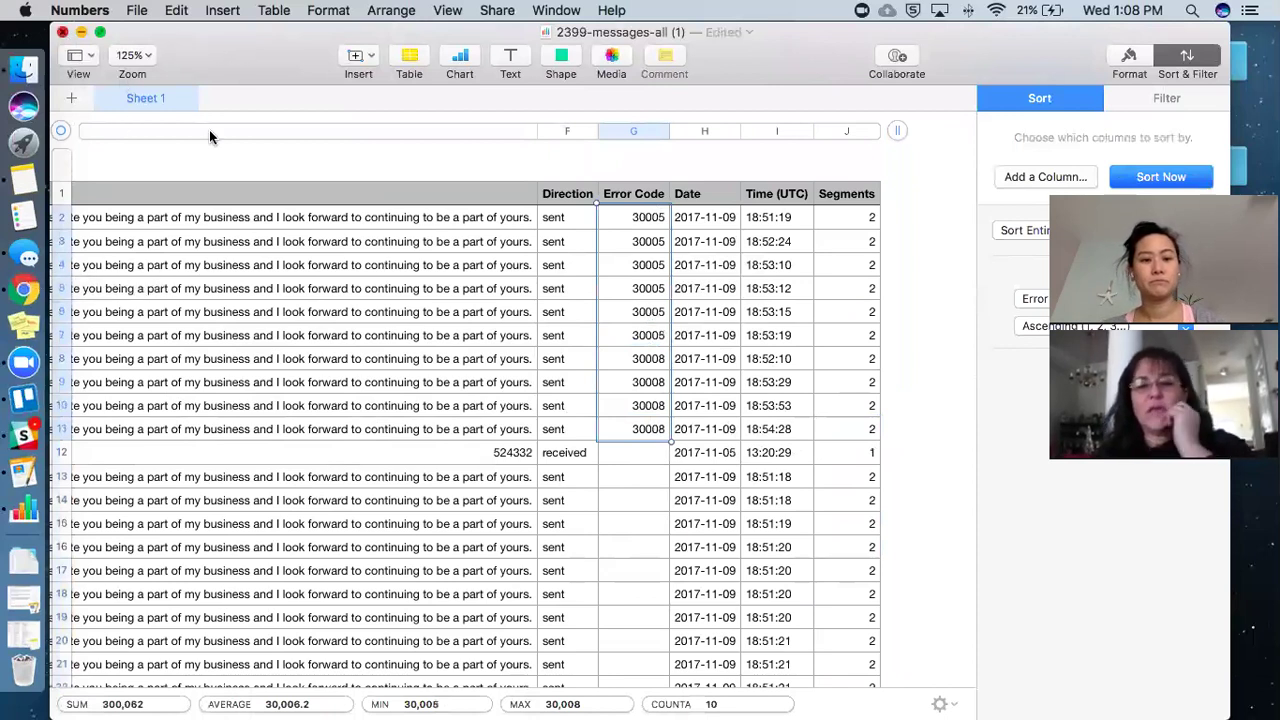
pyautogui.press('super+w')
# Delete the unsaved spreadsheet, close Messages, and return to Texting Base in Chrome
pyautogui.click(558, 312)
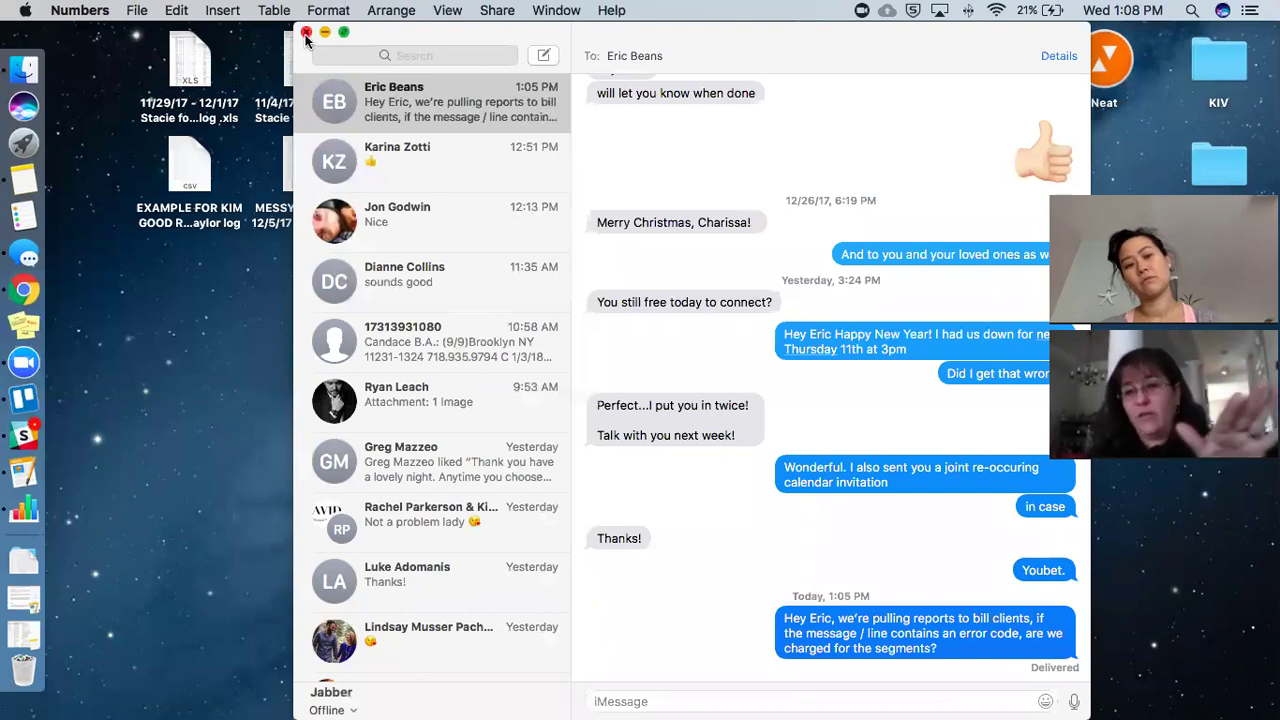
pyautogui.click(306, 33)
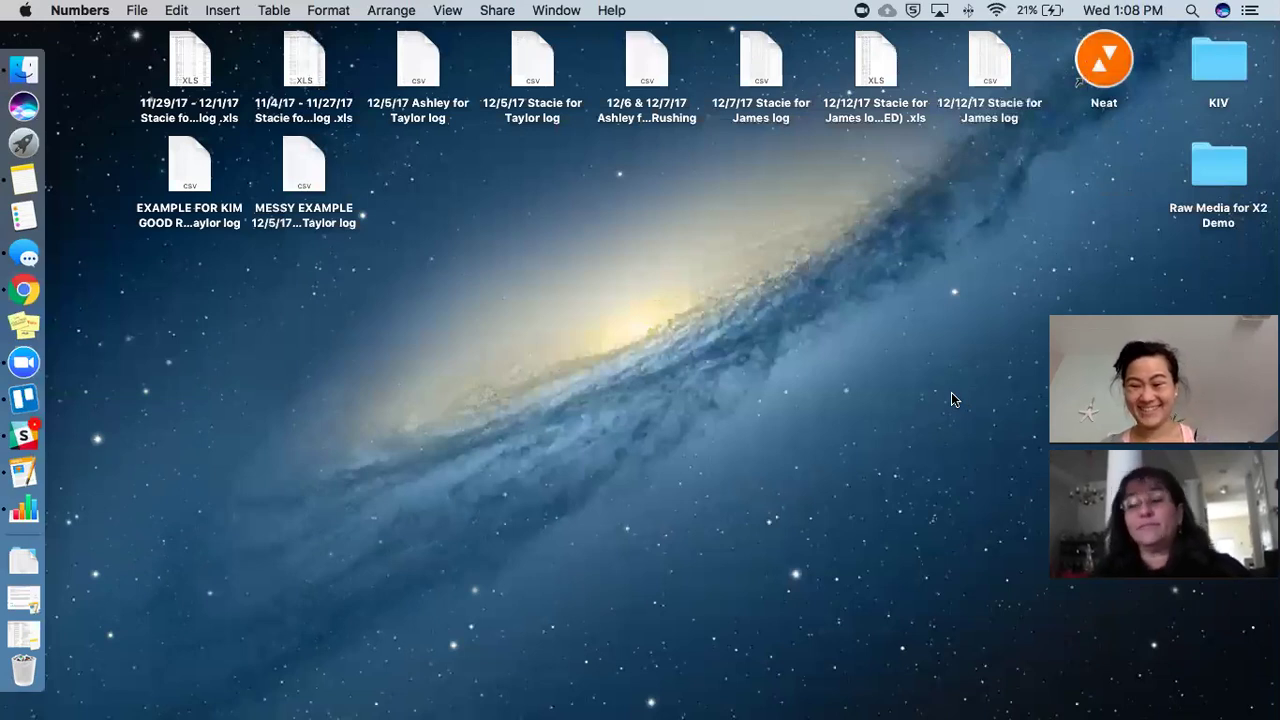
pyautogui.press('super+Tab')
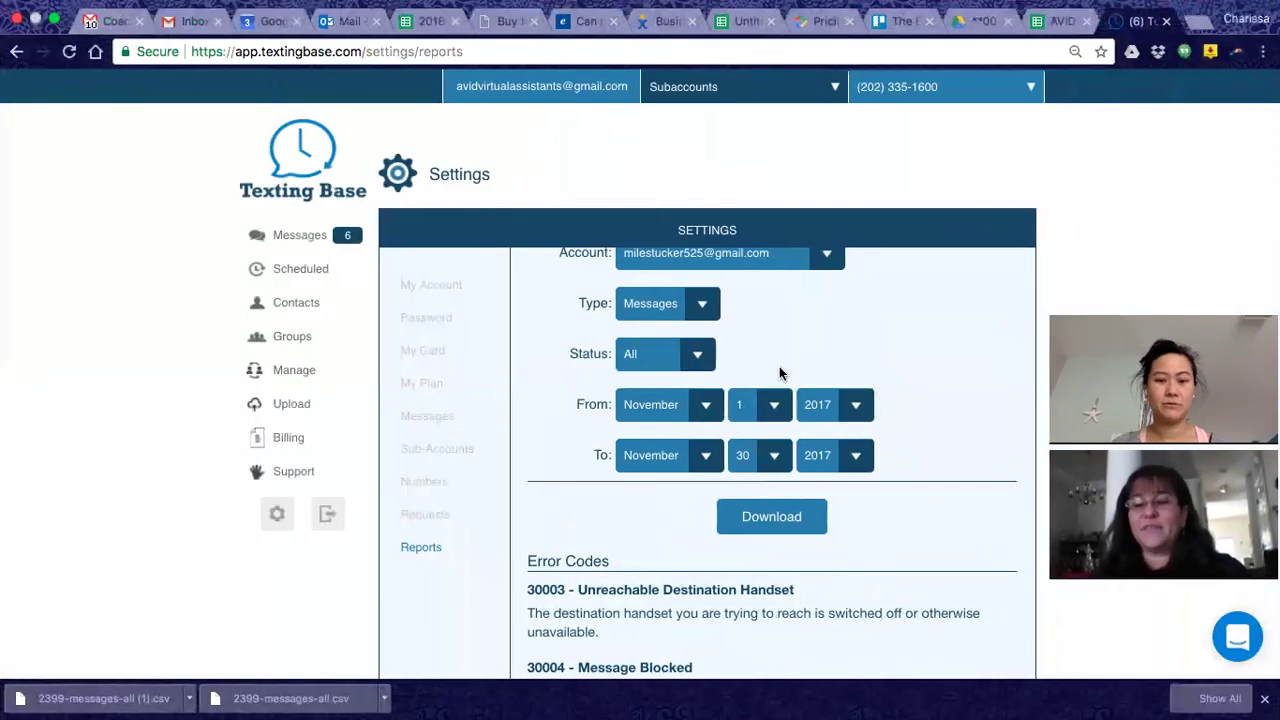
# Look over the error code descriptions, then close the Texting Base reports tab
pyautogui.scroll(-2, 779, 373)
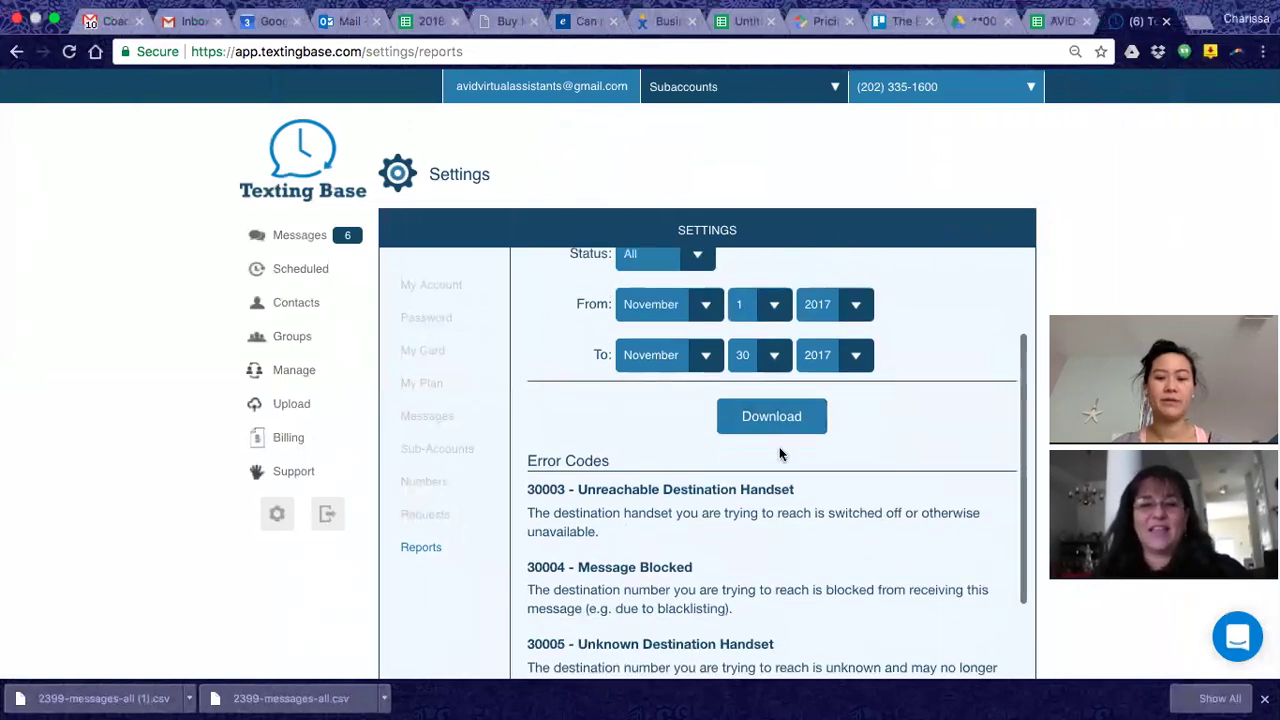
pyautogui.scroll(-5, 780, 451)
pyautogui.scroll(10, 780, 453)
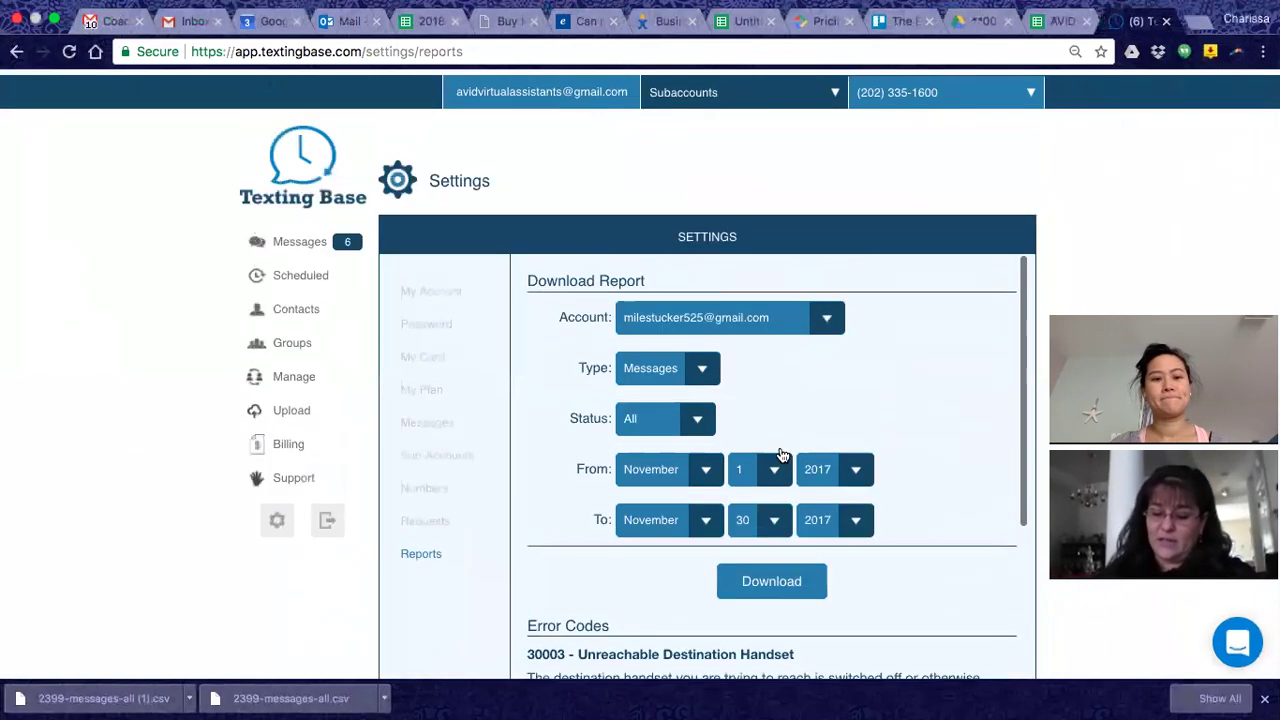
pyautogui.click(1166, 21)
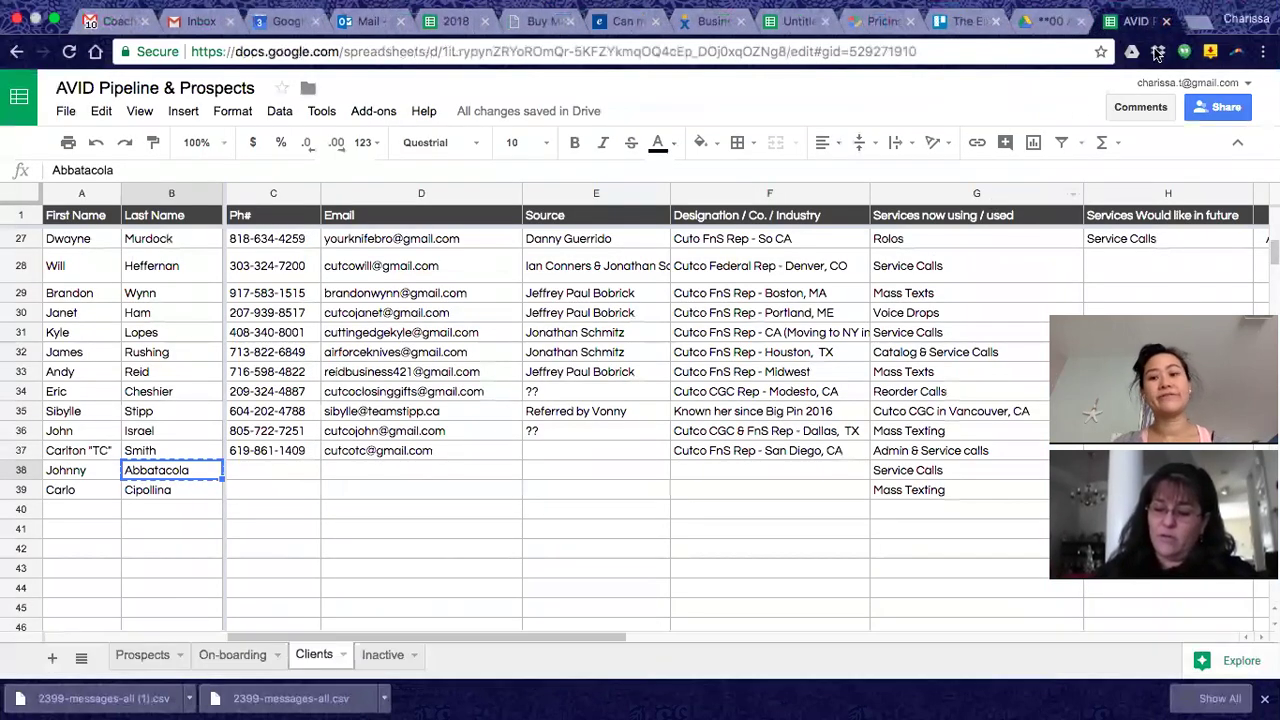
# Load the Twilio website in a new browser tab
pyautogui.click(1198, 22)
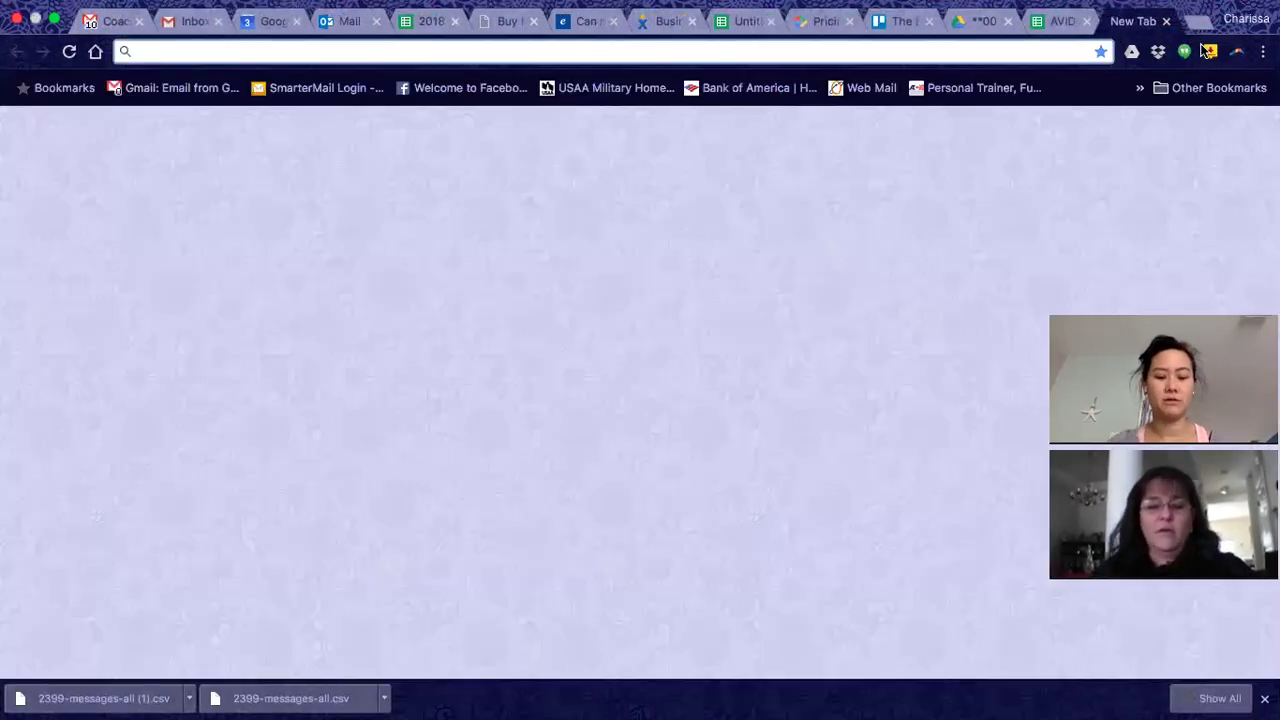
pyautogui.write('twillio.com')
pyautogui.press('Return')
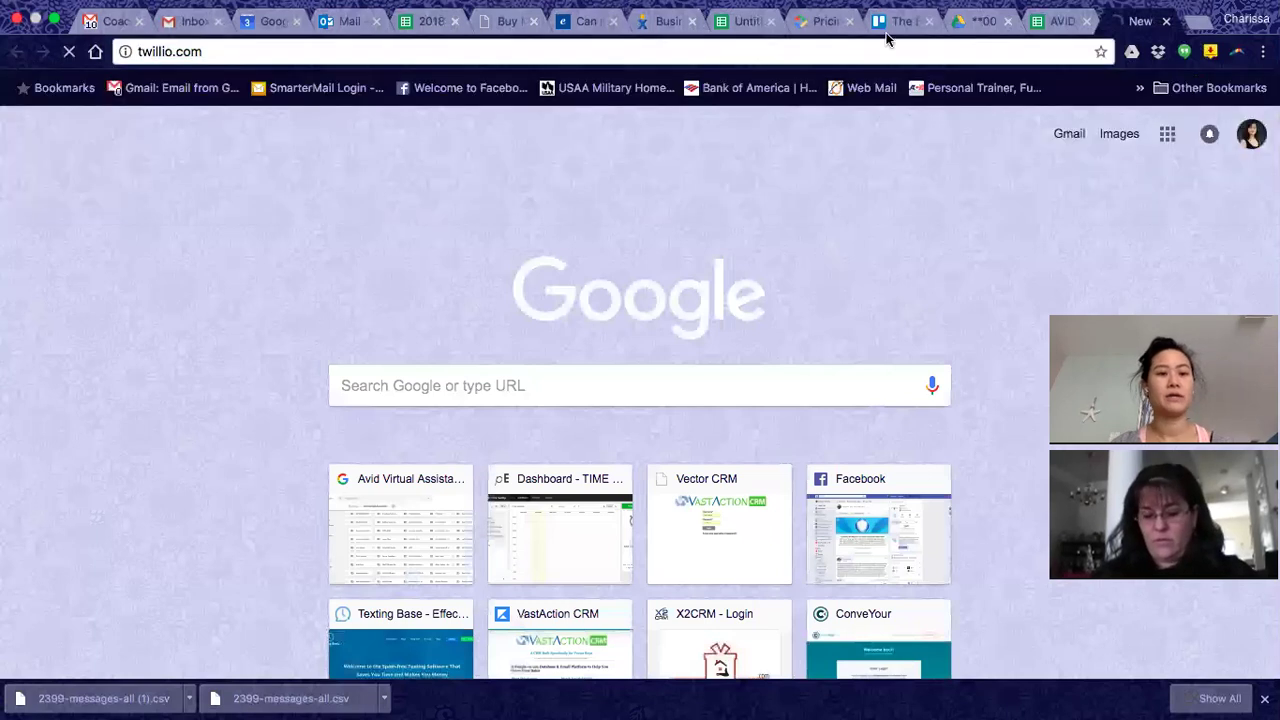
# Read the sent 'big update to SMS click tracking' email in Gmail, then go back to the Inbox
pyautogui.click(184, 20)
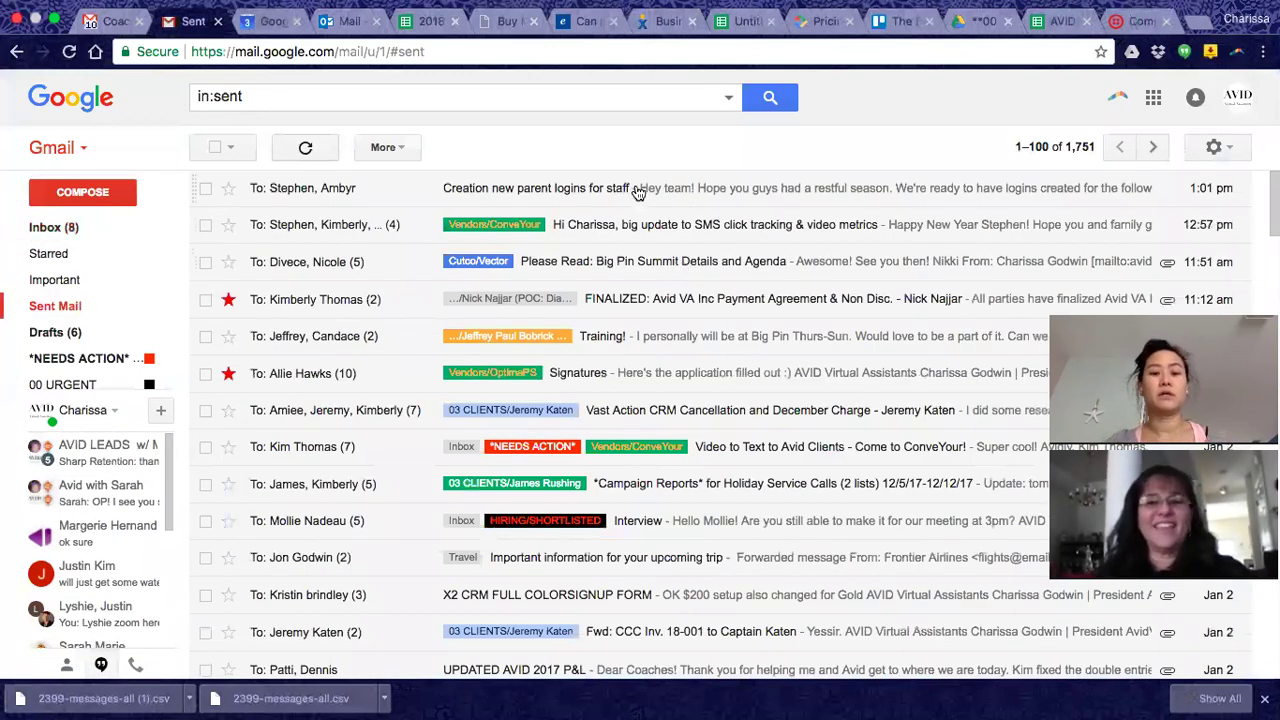
pyautogui.click(710, 236)
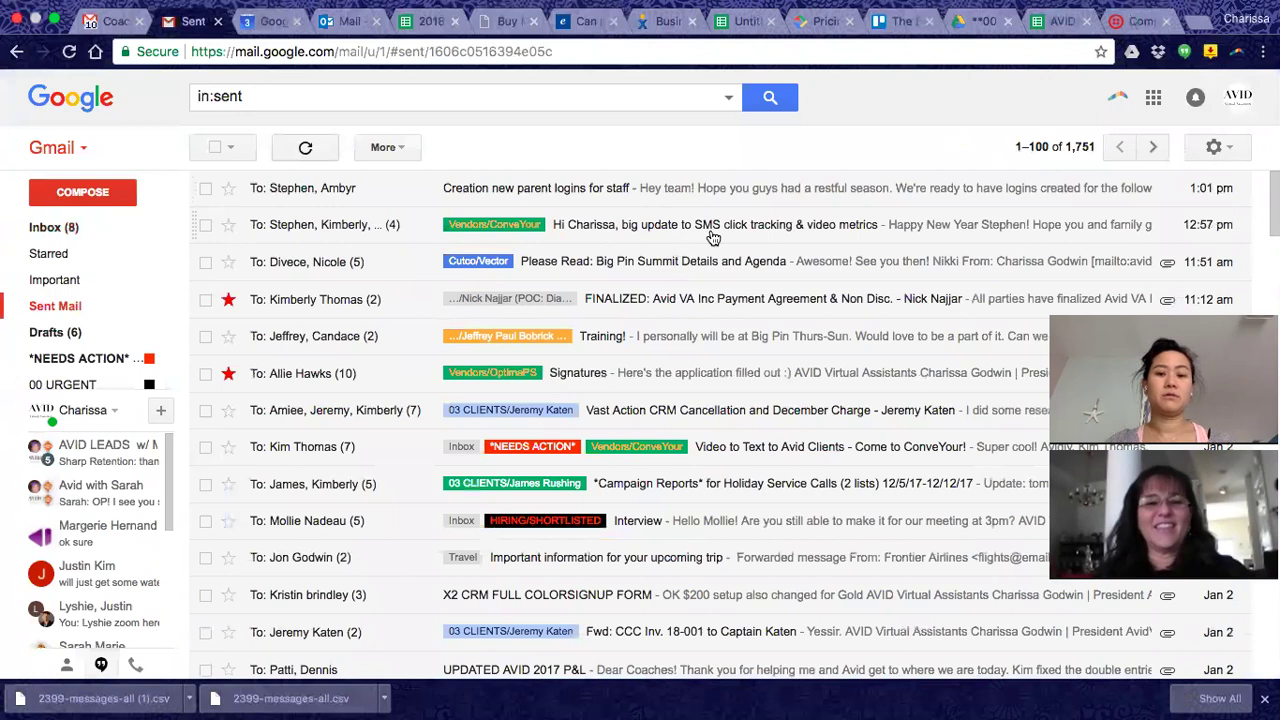
pyautogui.click(530, 257)
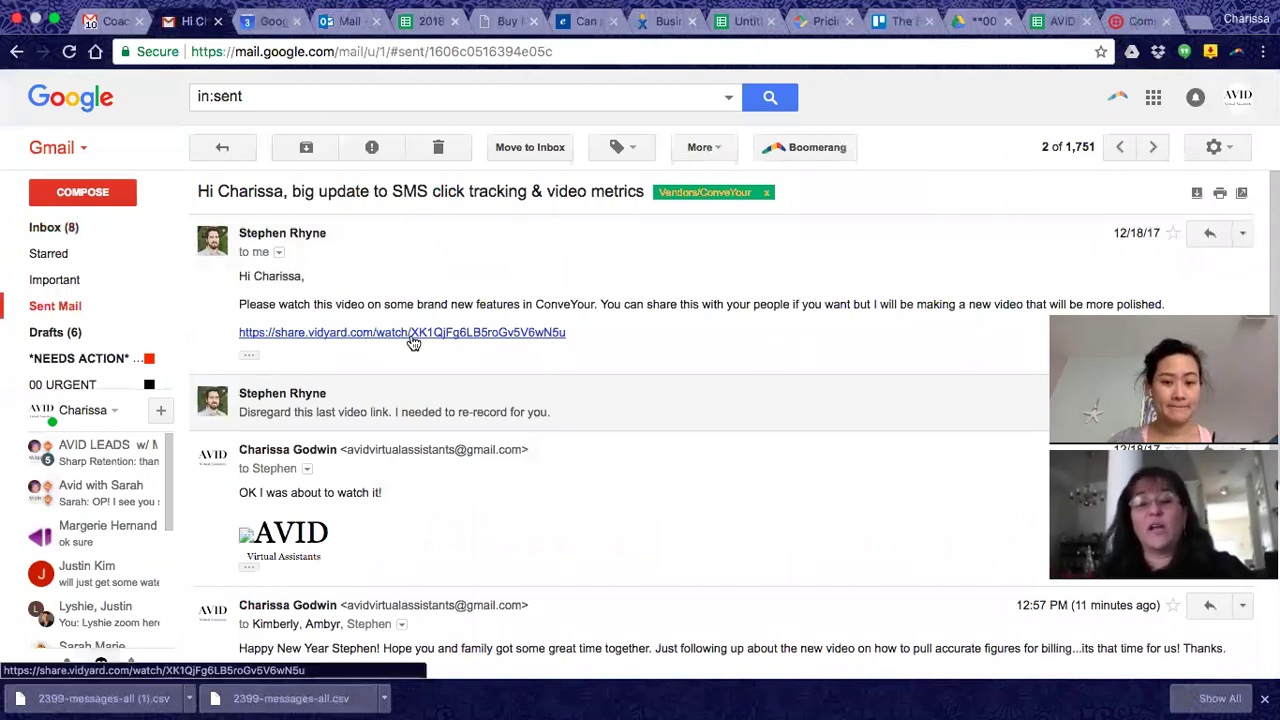
pyautogui.scroll(-1, 386, 430)
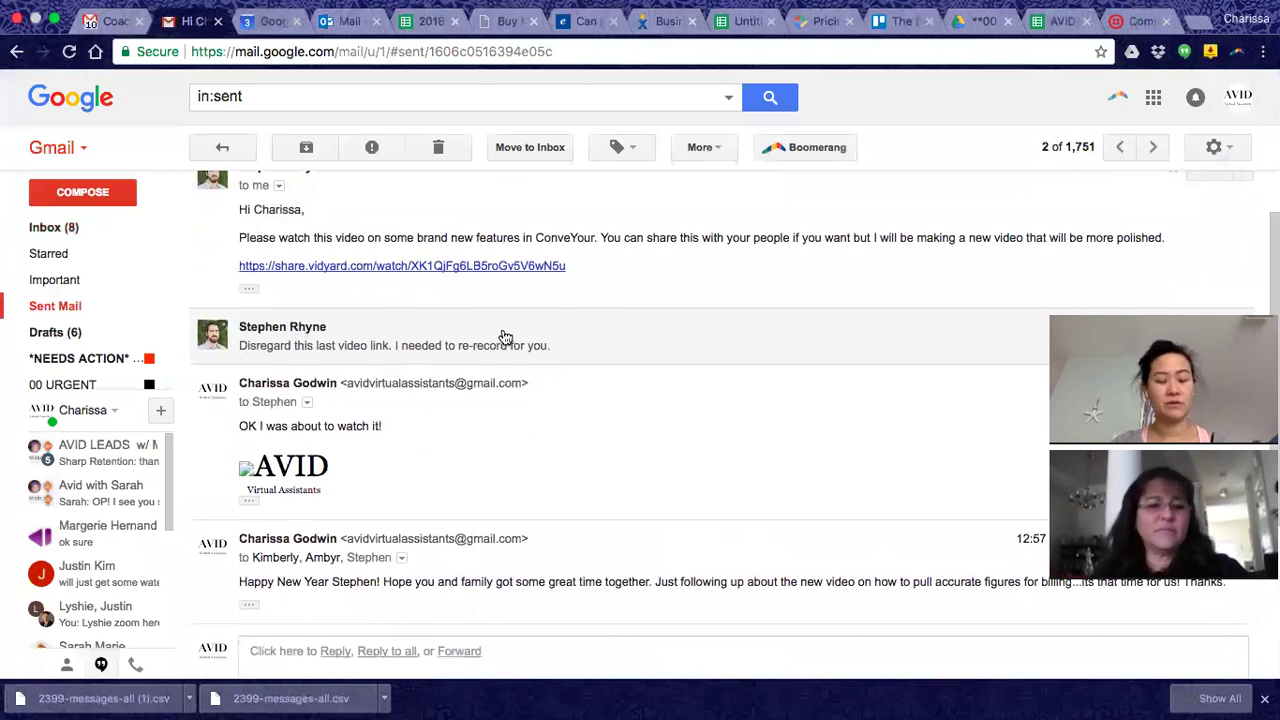
pyautogui.scroll(-2, 522, 465)
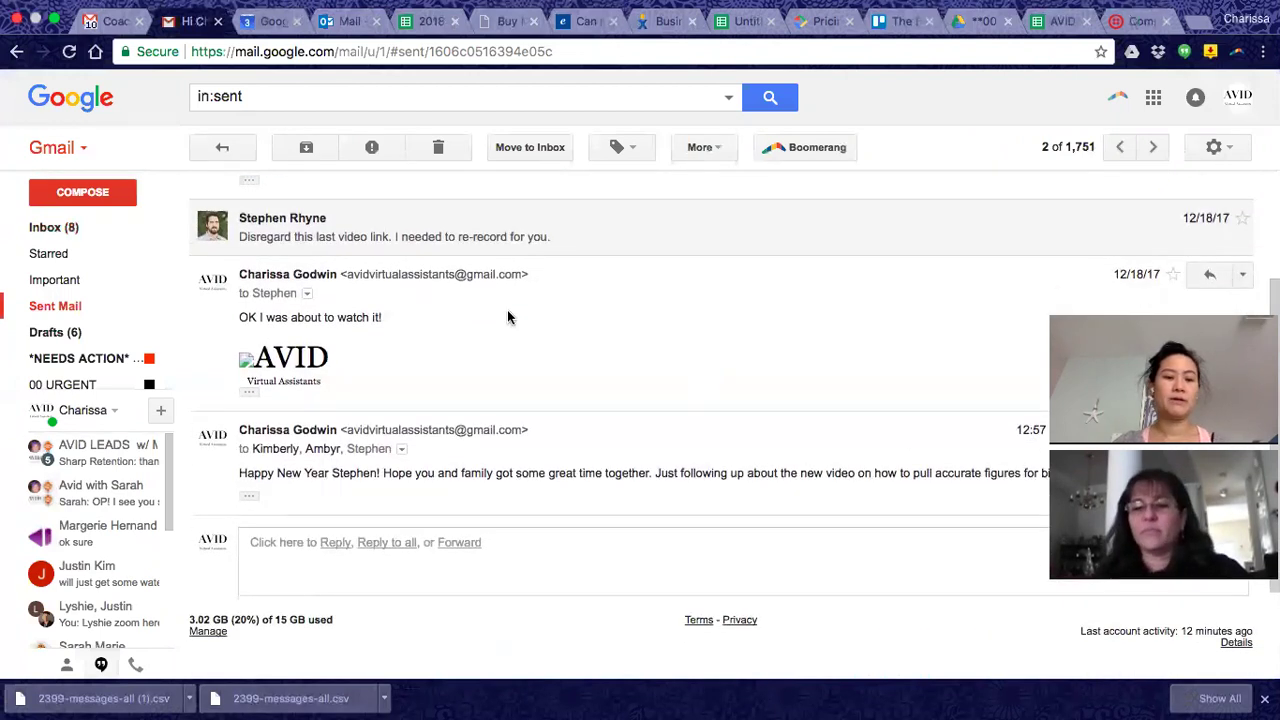
pyautogui.scroll(3, 490, 312)
pyautogui.click(57, 229)
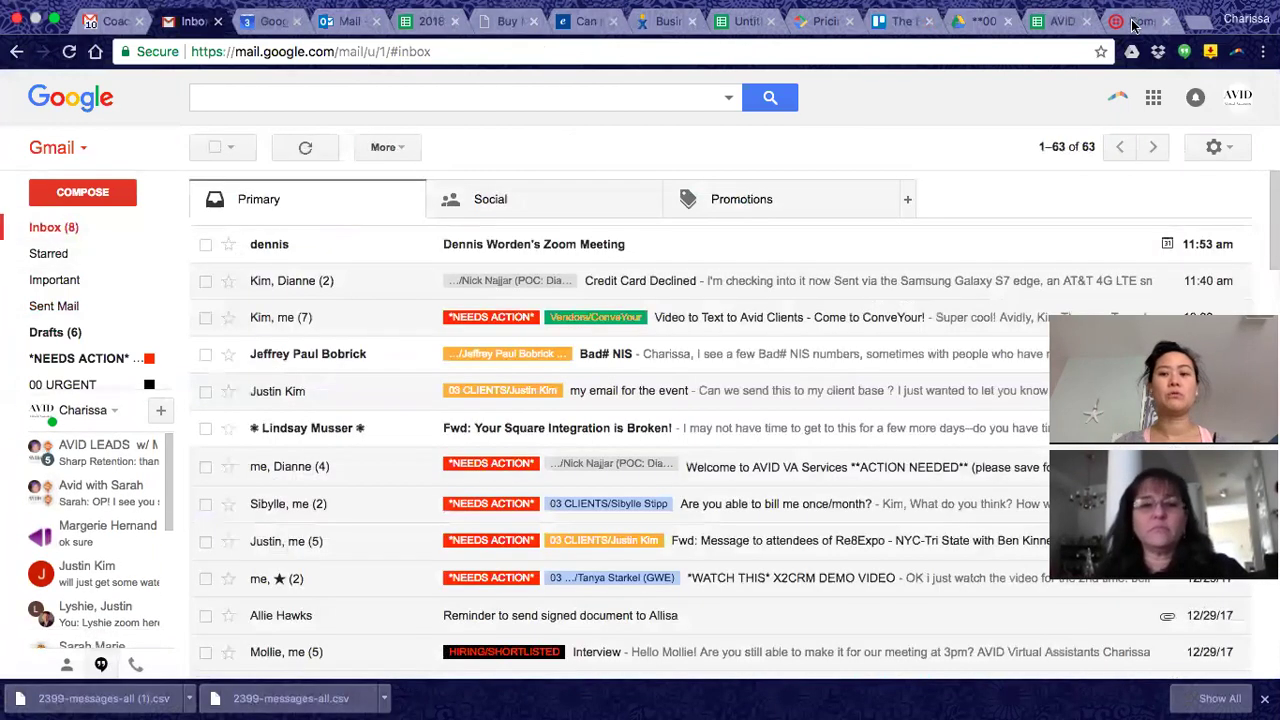
pyautogui.click(1133, 24)
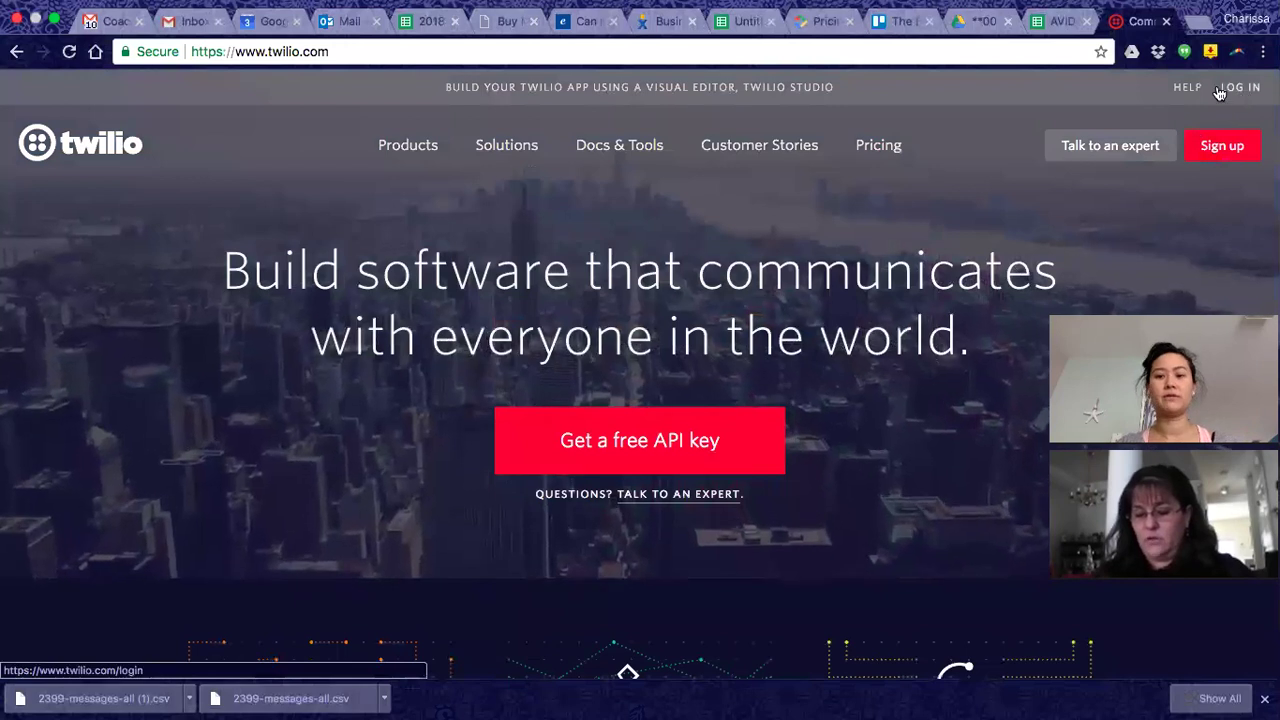
# Log in to Twilio with the saved account email and password, passing the not-a-robot check
pyautogui.click(1224, 88)
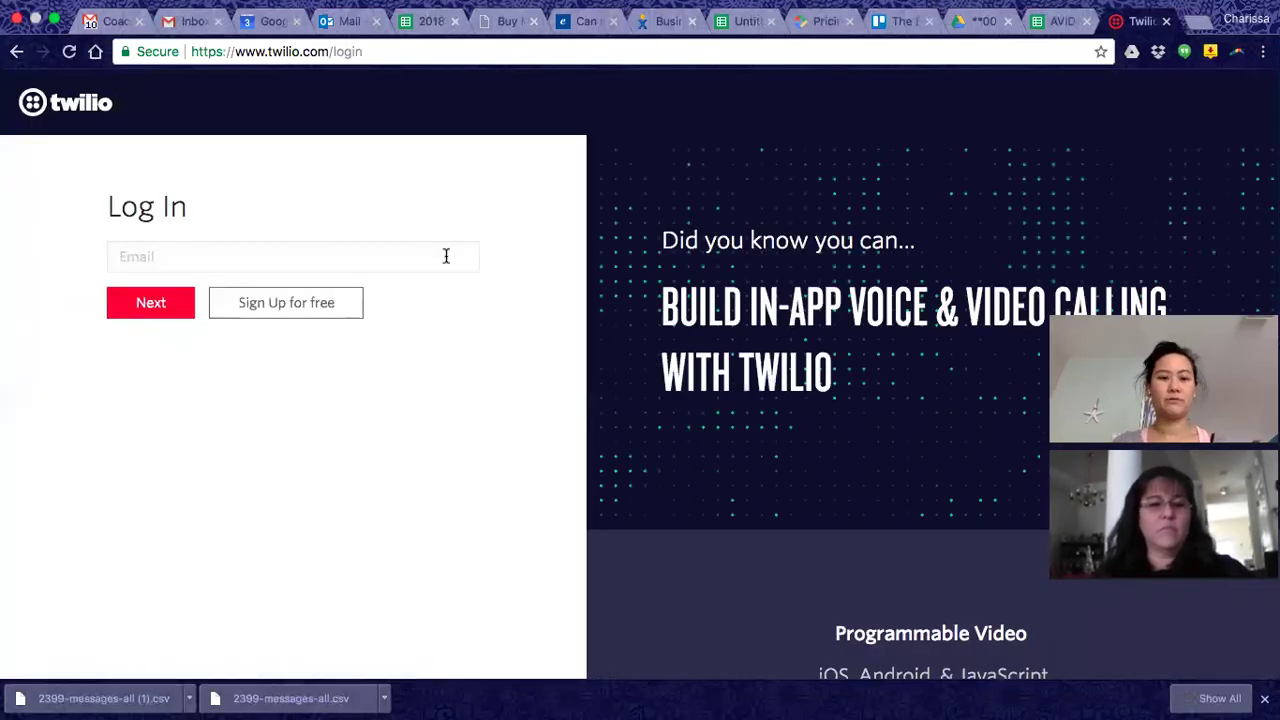
pyautogui.click(185, 259)
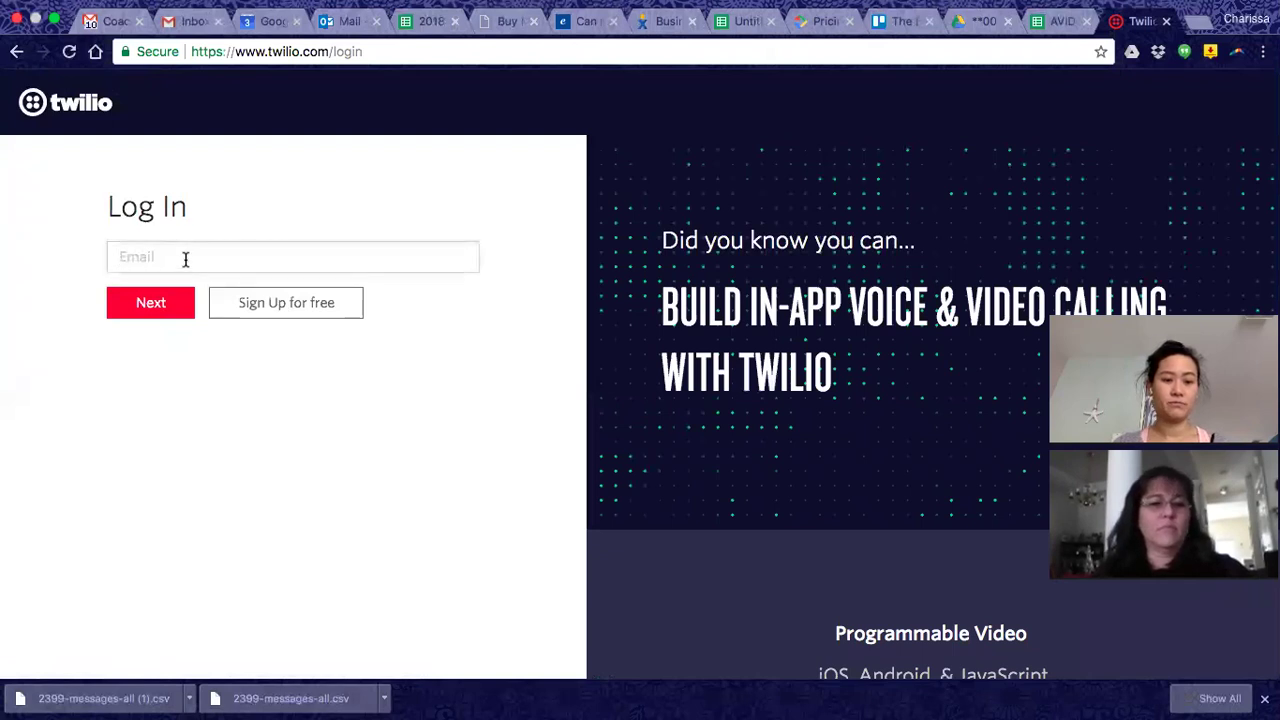
pyautogui.write('avid')
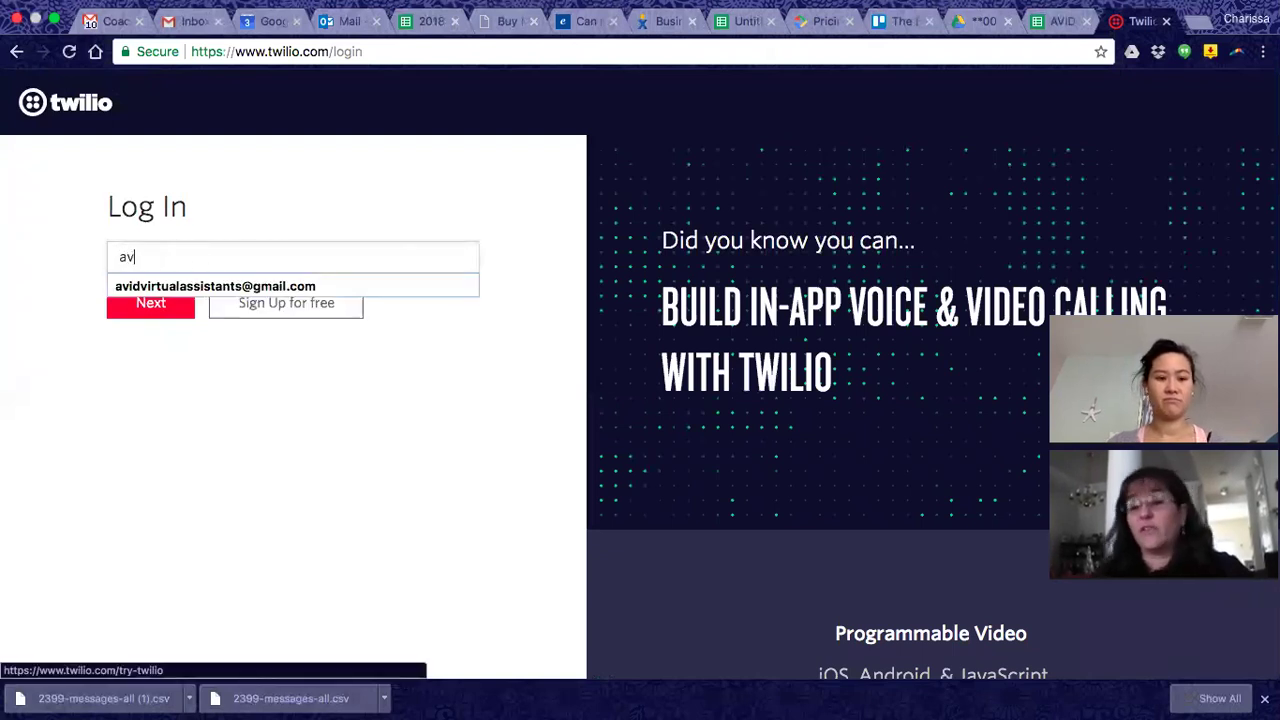
pyautogui.press('Down')
pyautogui.press('Return')
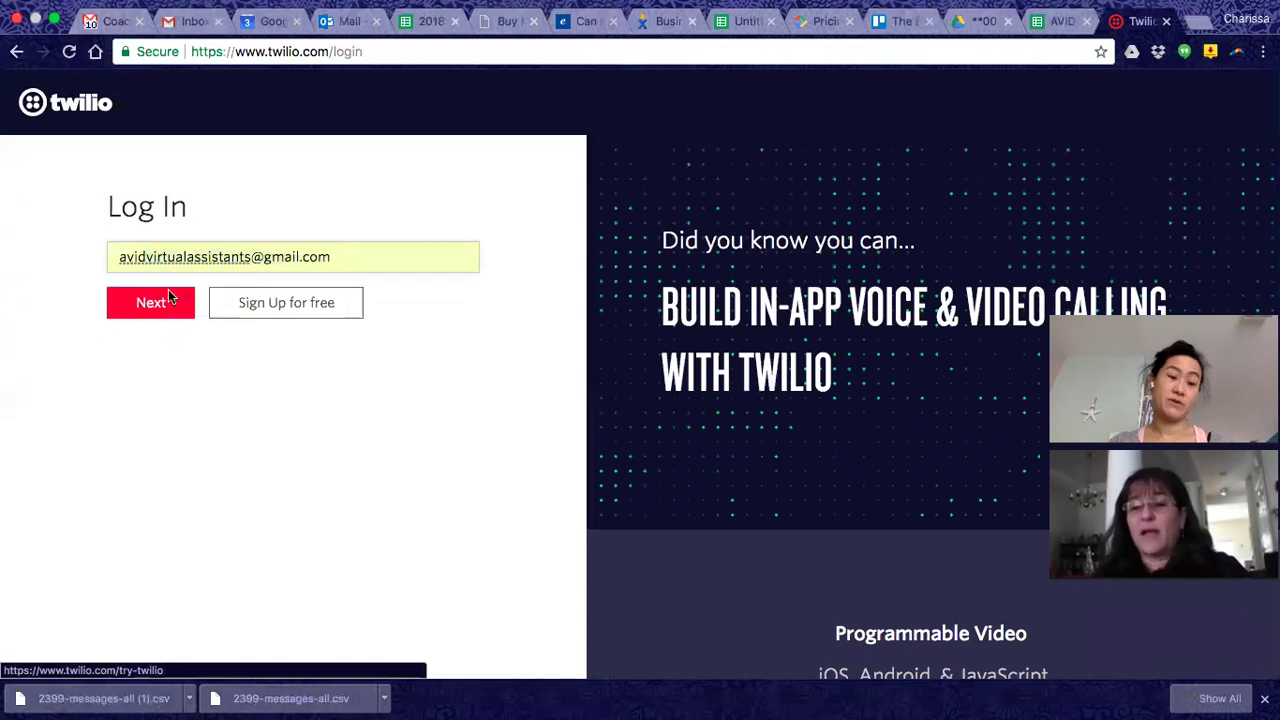
pyautogui.click(155, 302)
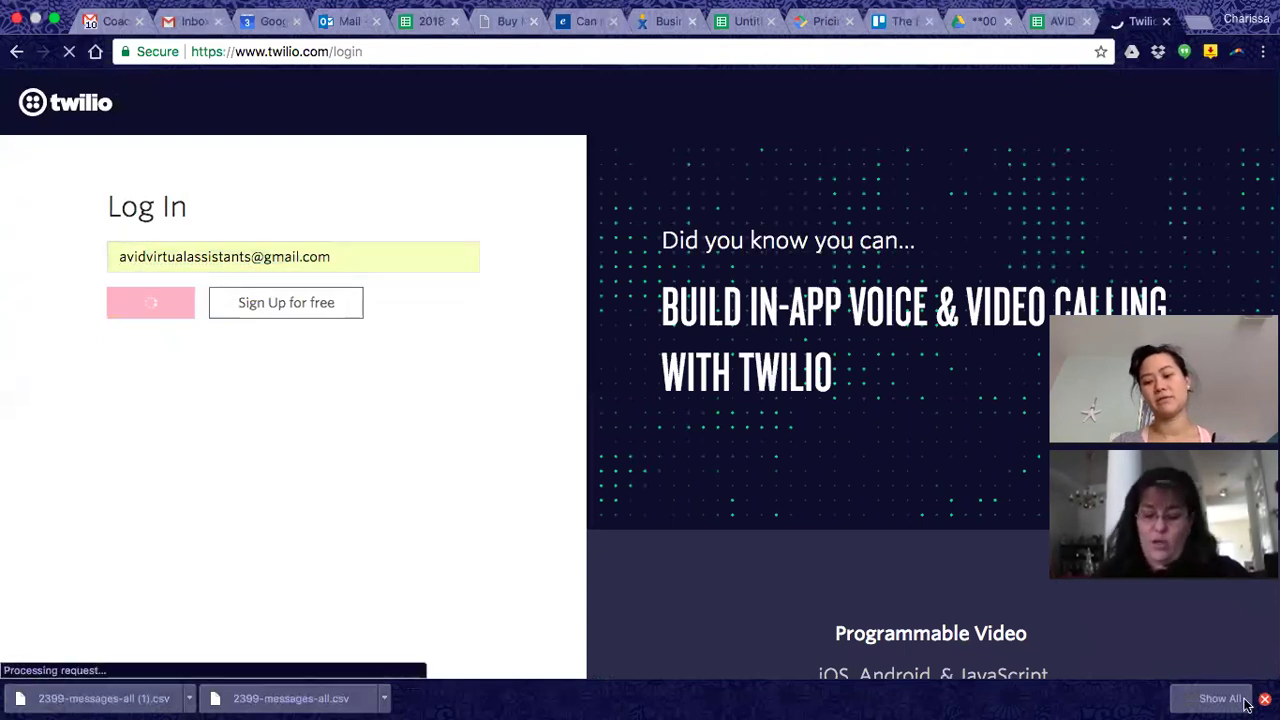
pyautogui.click(1264, 698)
pyautogui.click(209, 290)
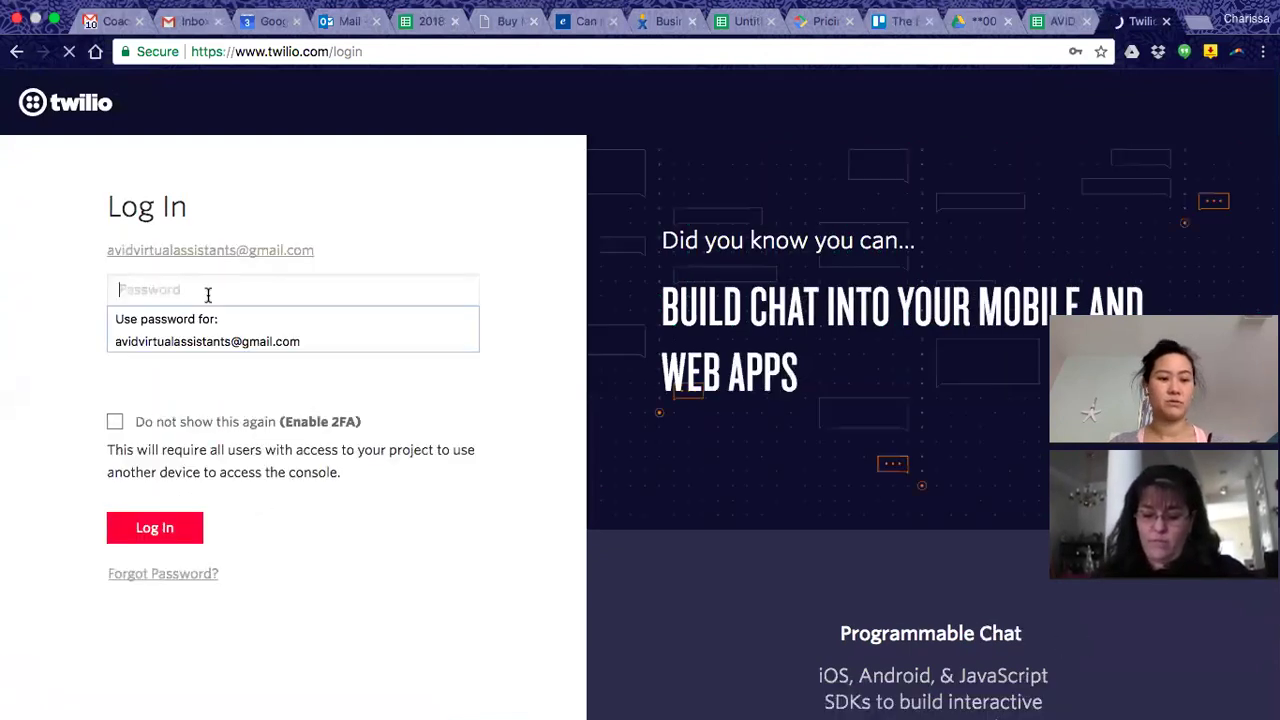
pyautogui.click(203, 341)
pyautogui.click(131, 369)
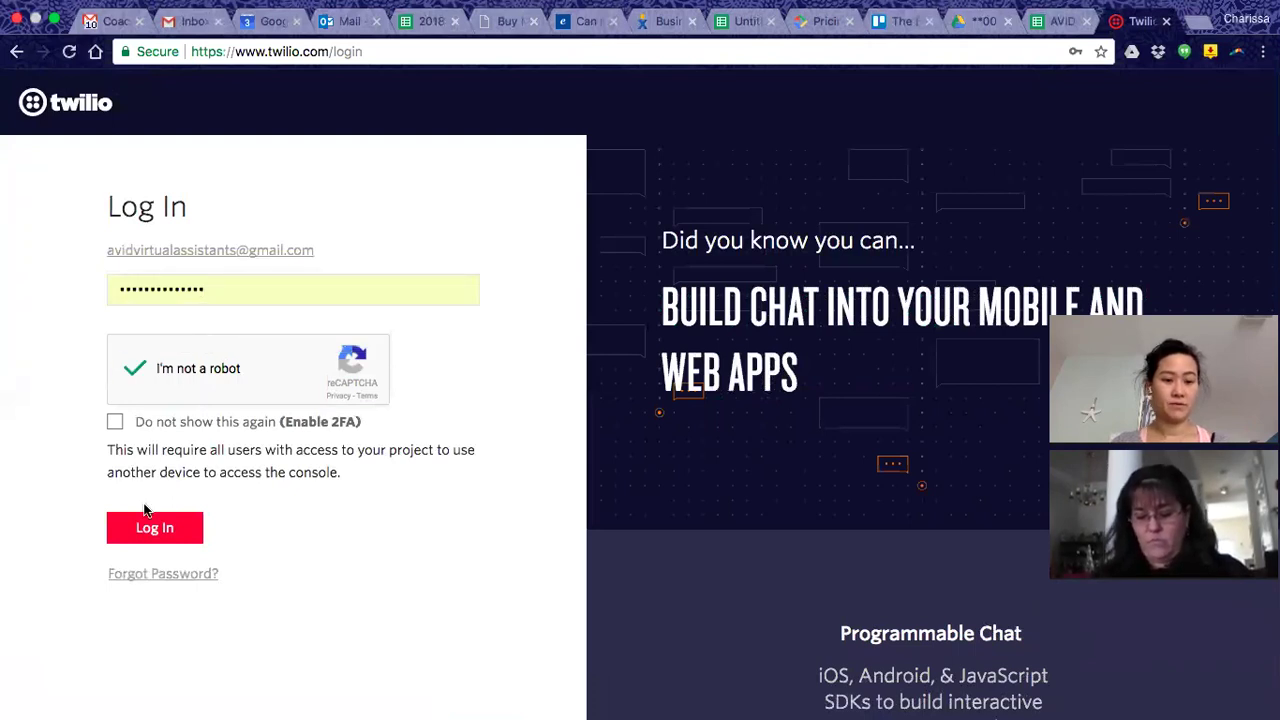
pyautogui.click(113, 423)
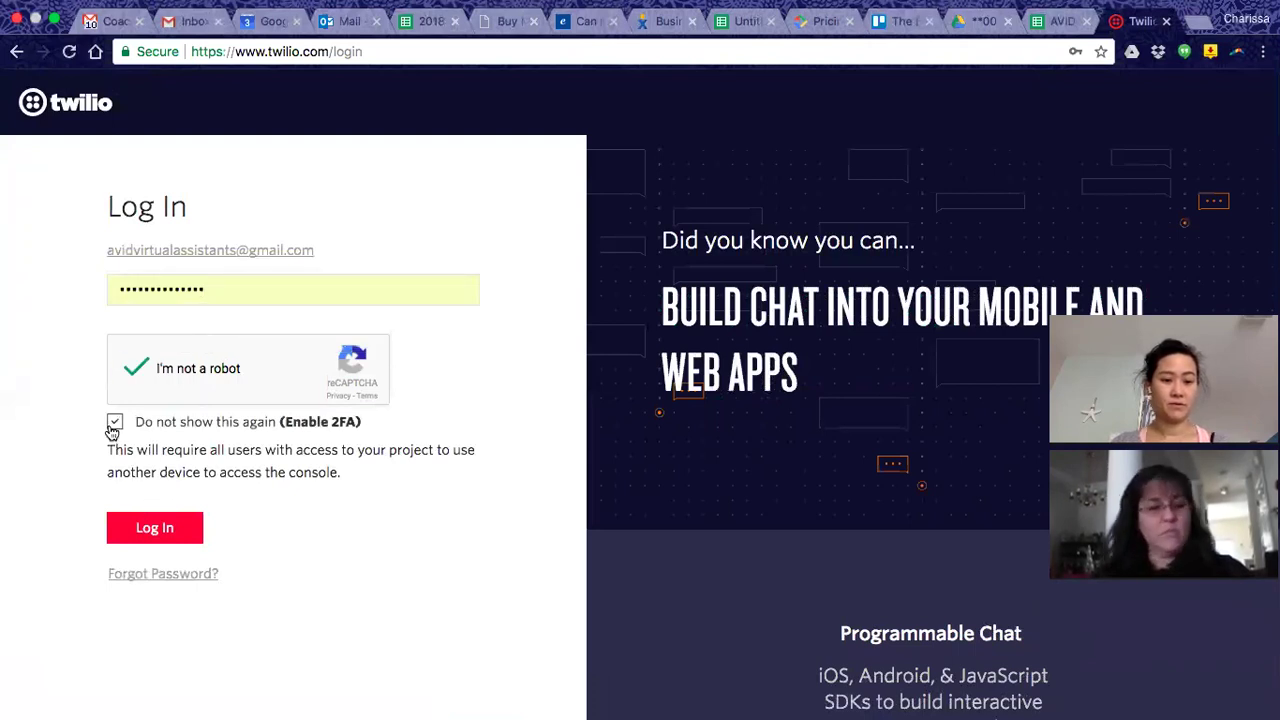
pyautogui.click(152, 532)
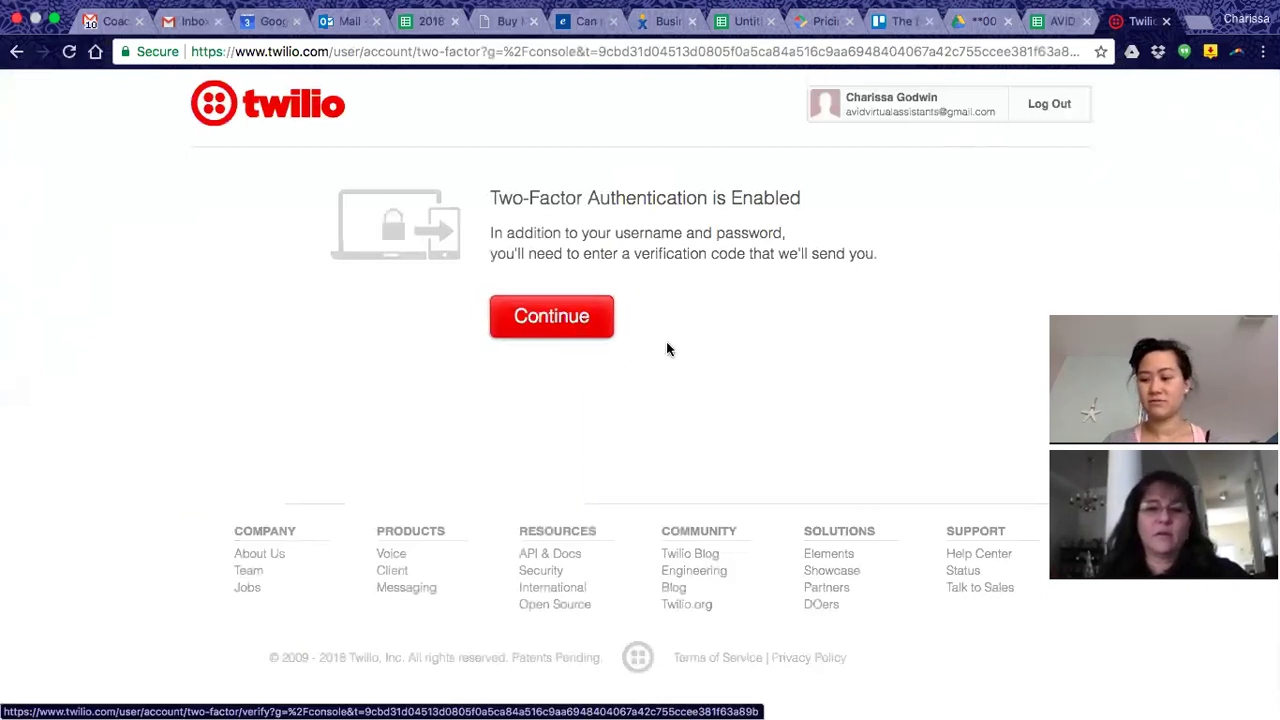
# Pass two-factor verification with a code texted to the account's phone number, correcting a mistyped digit
pyautogui.click(574, 322)
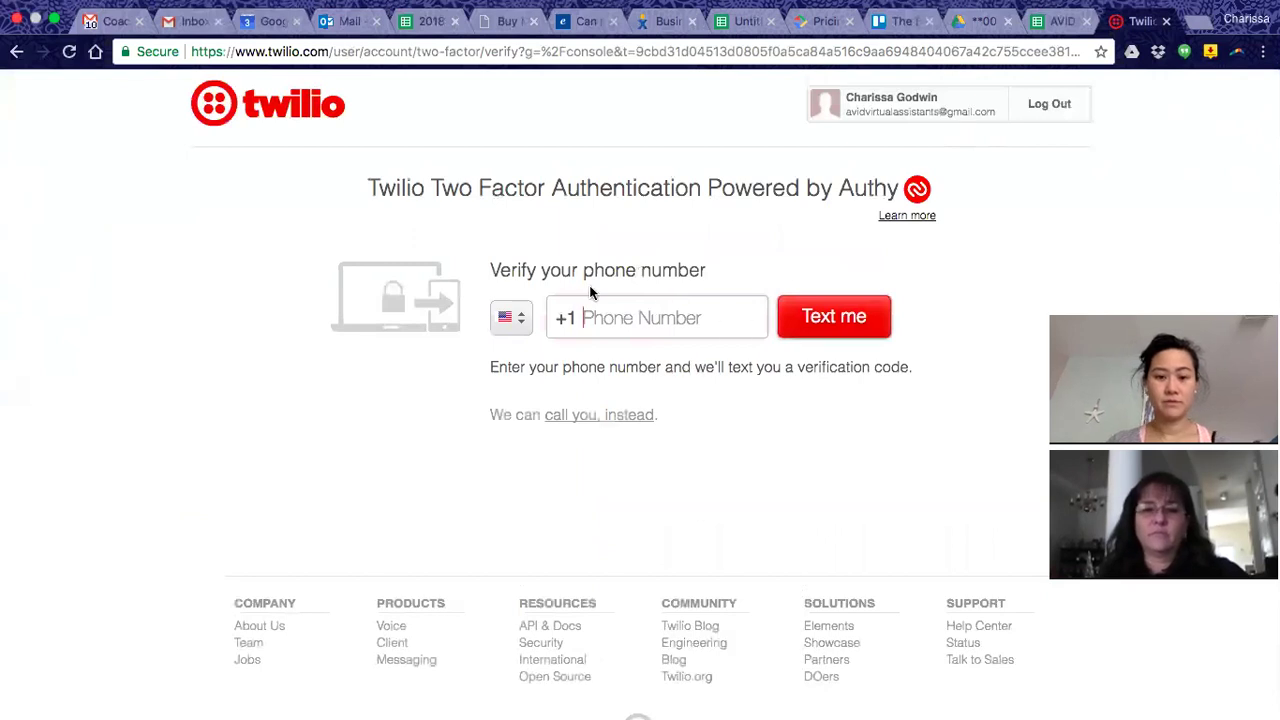
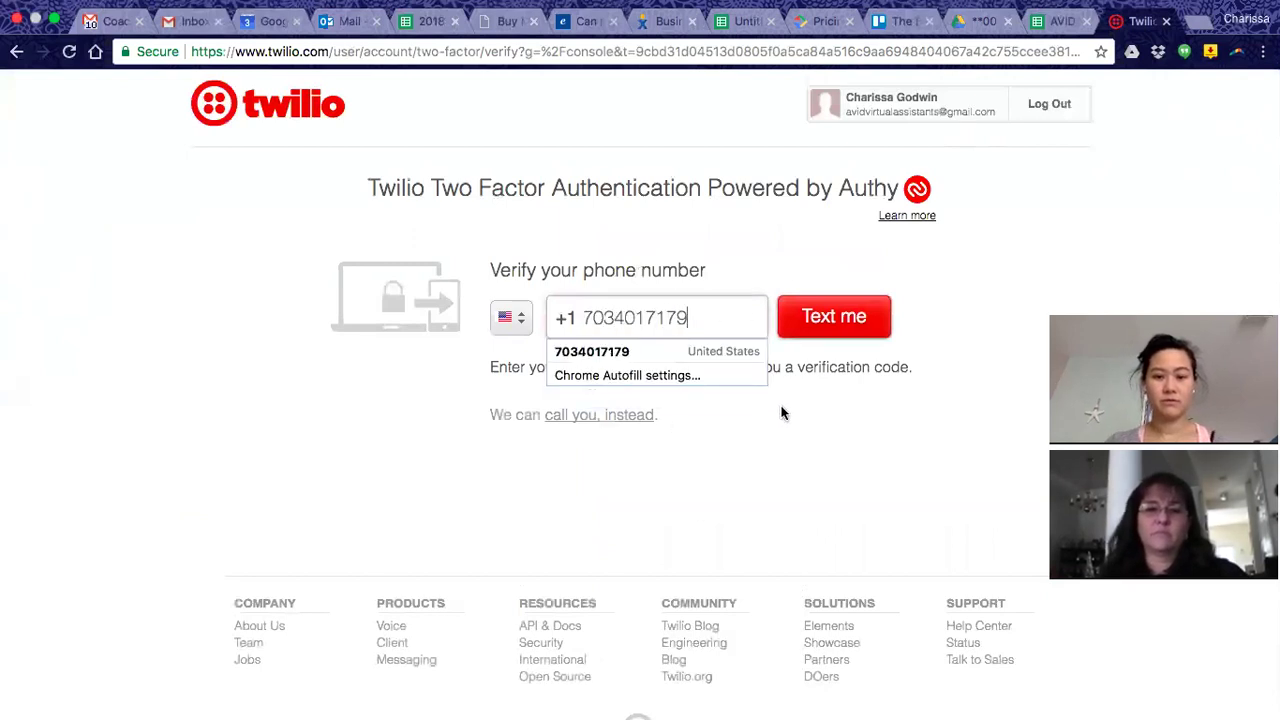
pyautogui.click(829, 316)
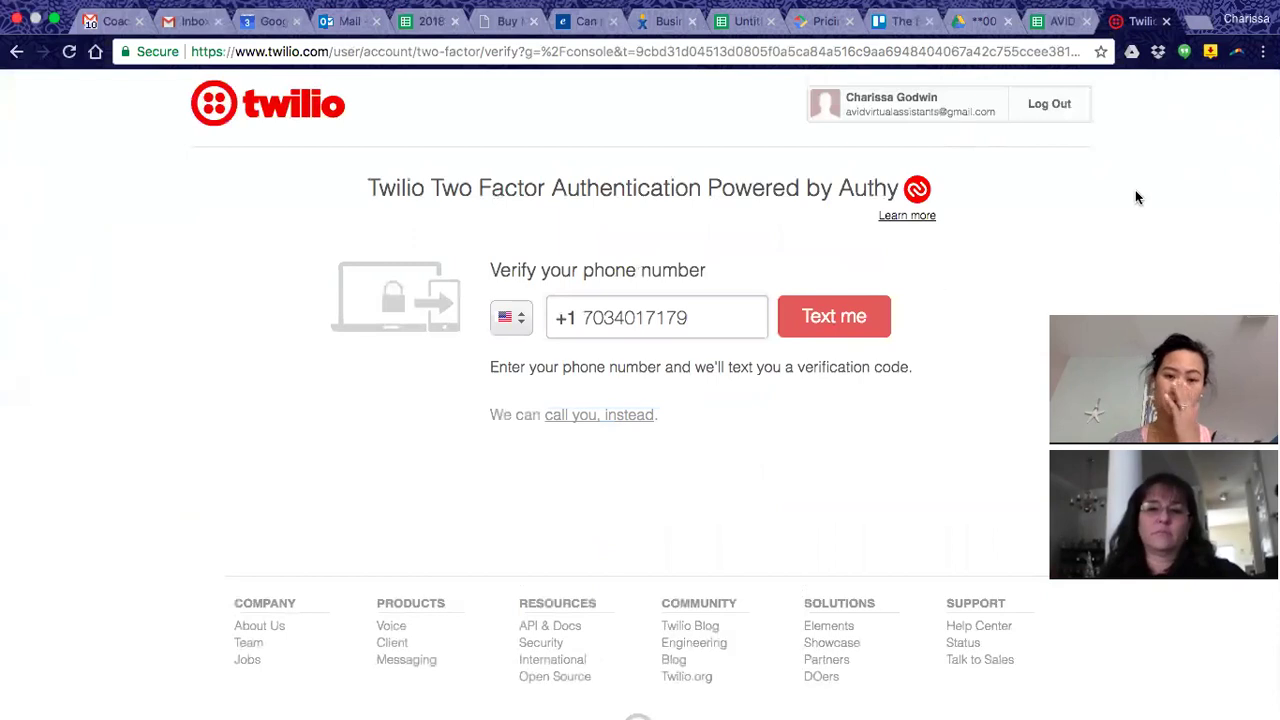
pyautogui.click(643, 321)
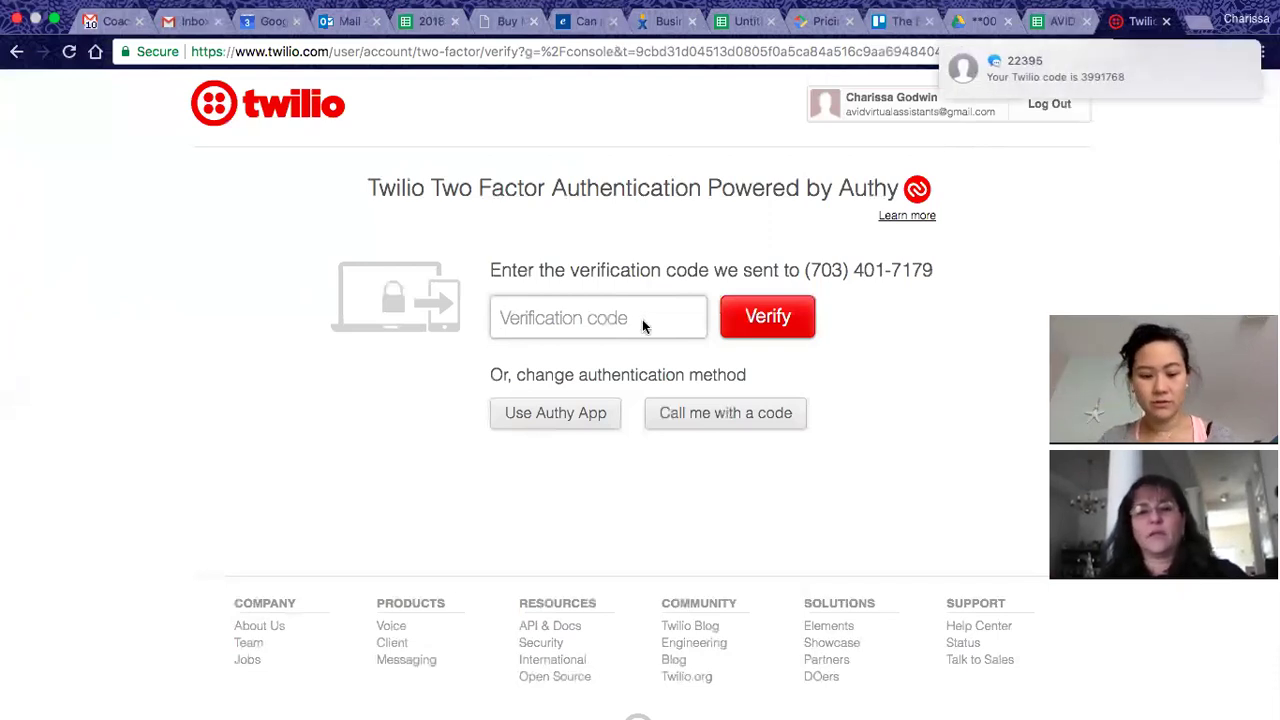
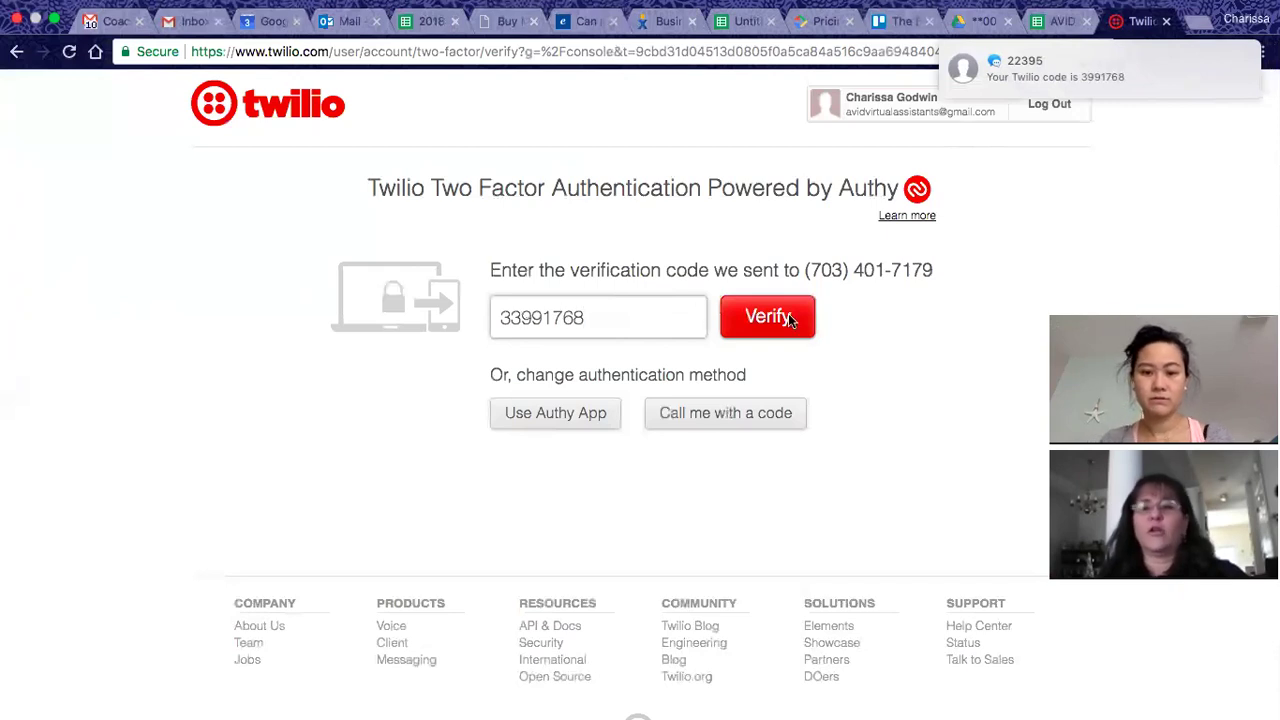
pyautogui.click(789, 318)
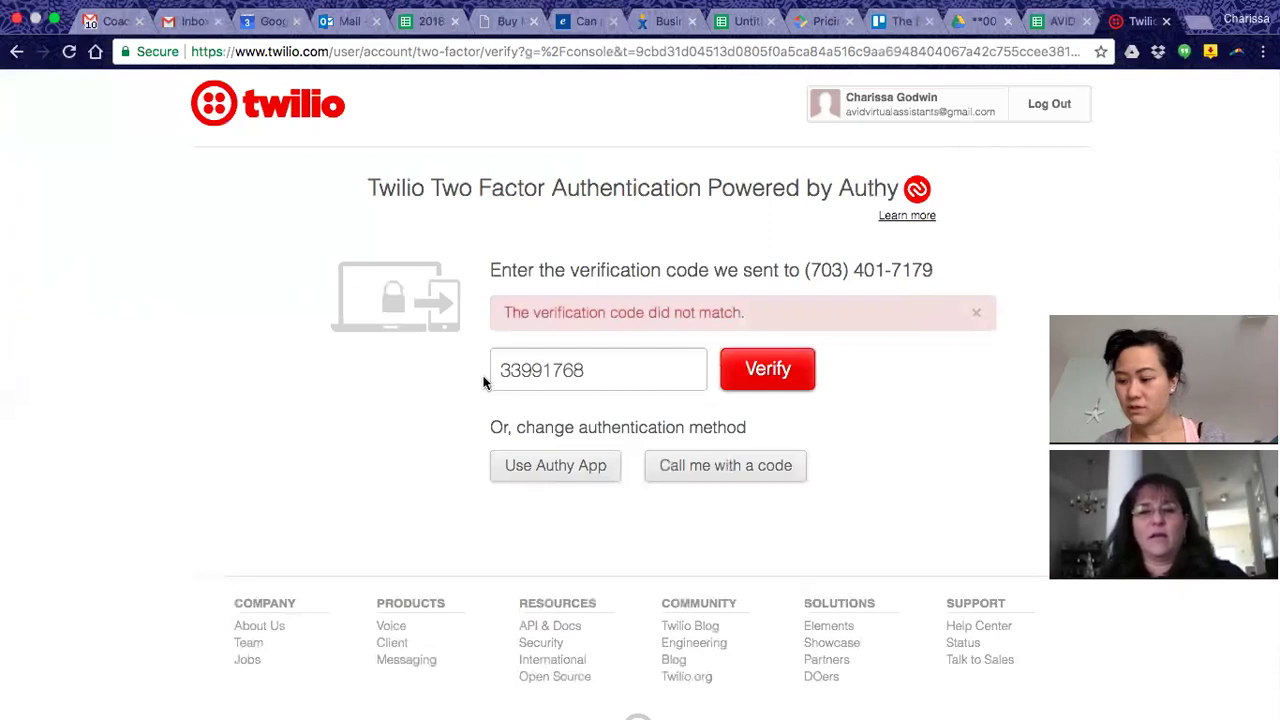
pyautogui.click(519, 381)
pyautogui.press('BackSpace')
pyautogui.click(760, 370)
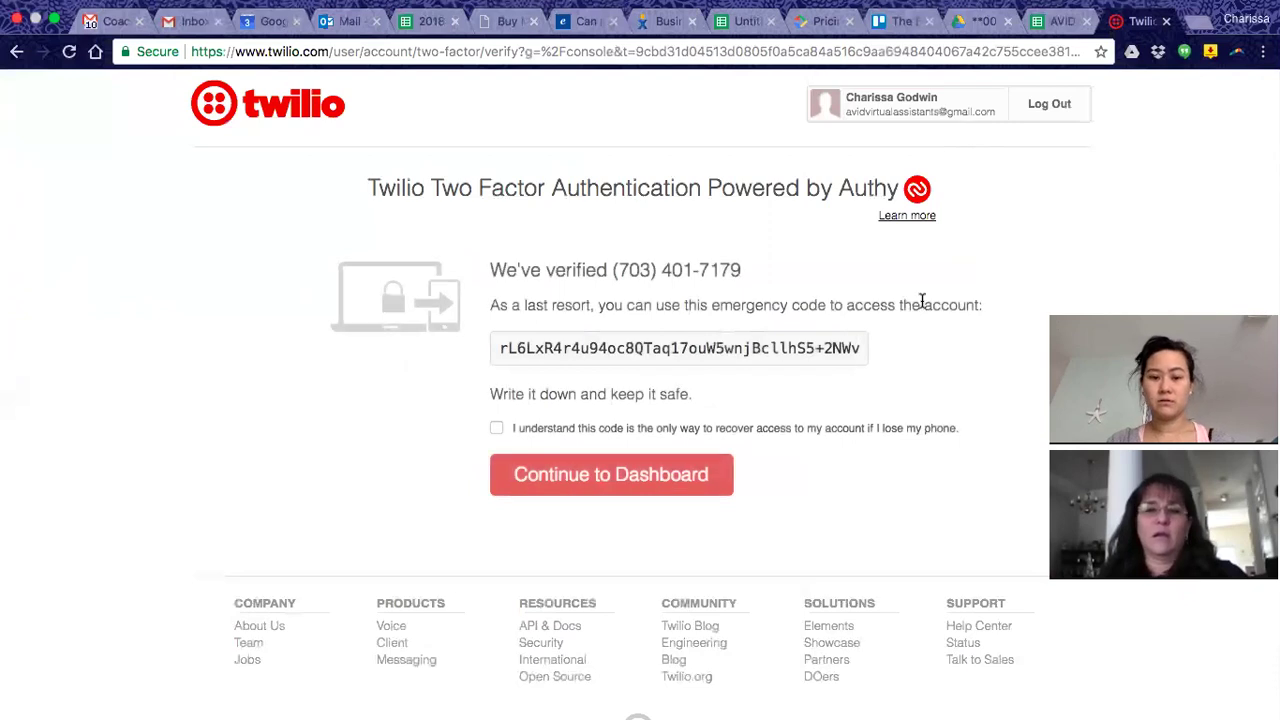
# Copy the emergency code into a new Gmail draft titled 'Twilio emergency code to get into avid account'
pyautogui.tripleClick(622, 350)
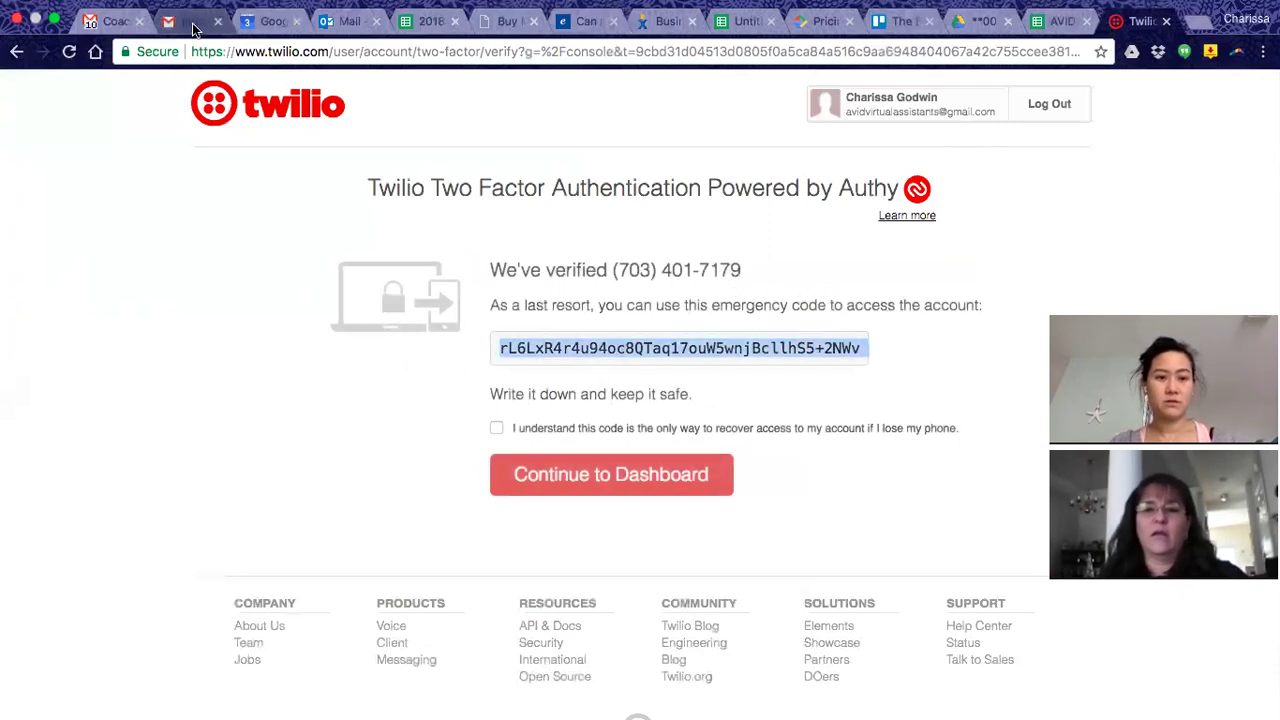
pyautogui.click(196, 22)
pyautogui.click(50, 192)
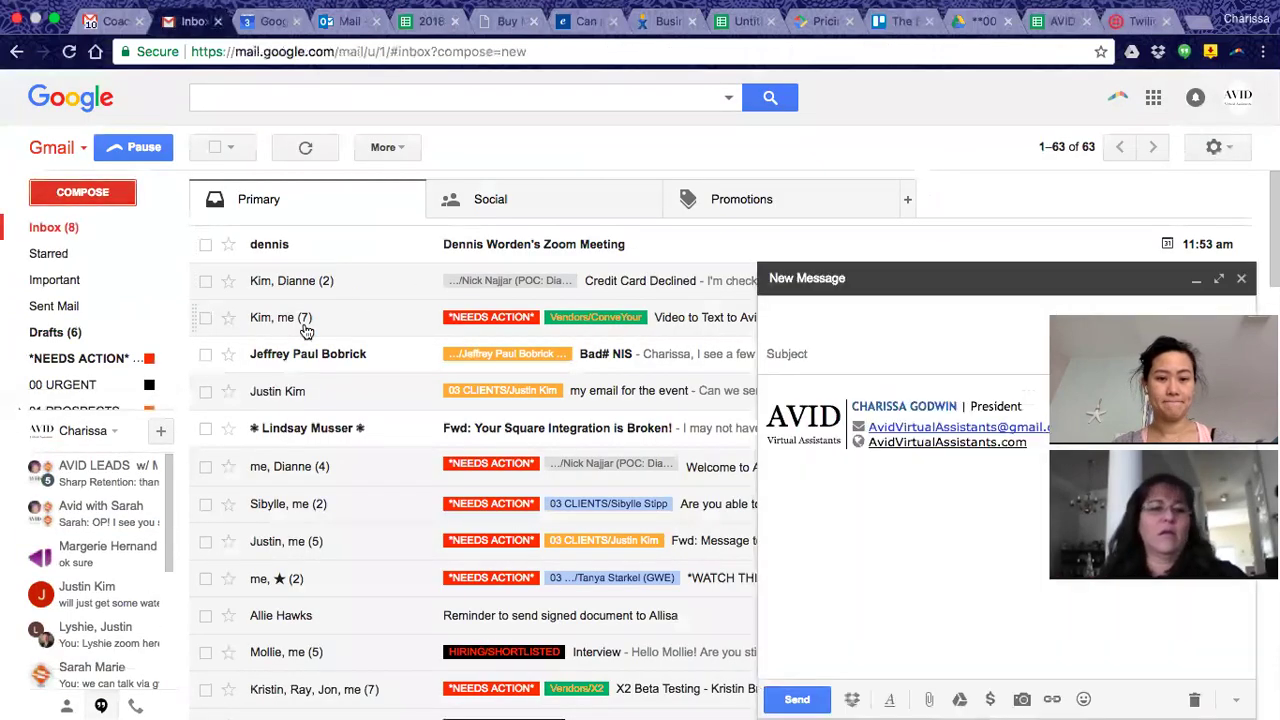
pyautogui.write('Twilio emergenc')
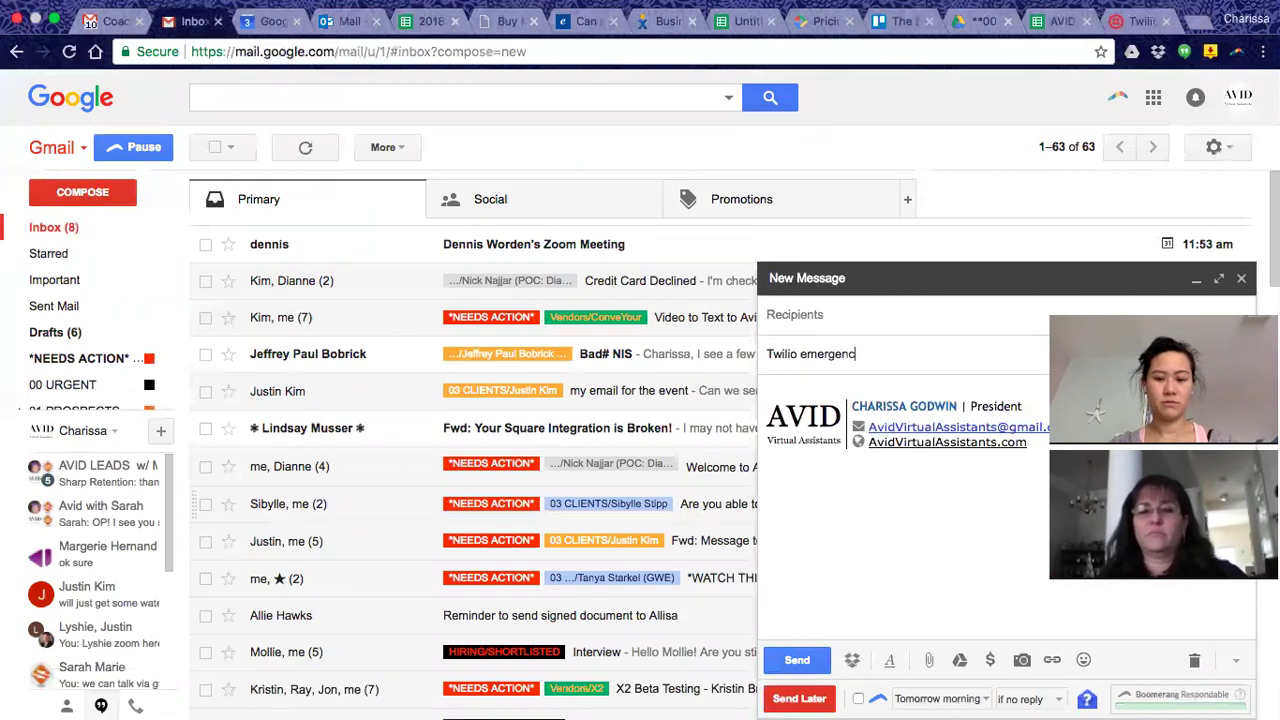
pyautogui.write('y code to get in')
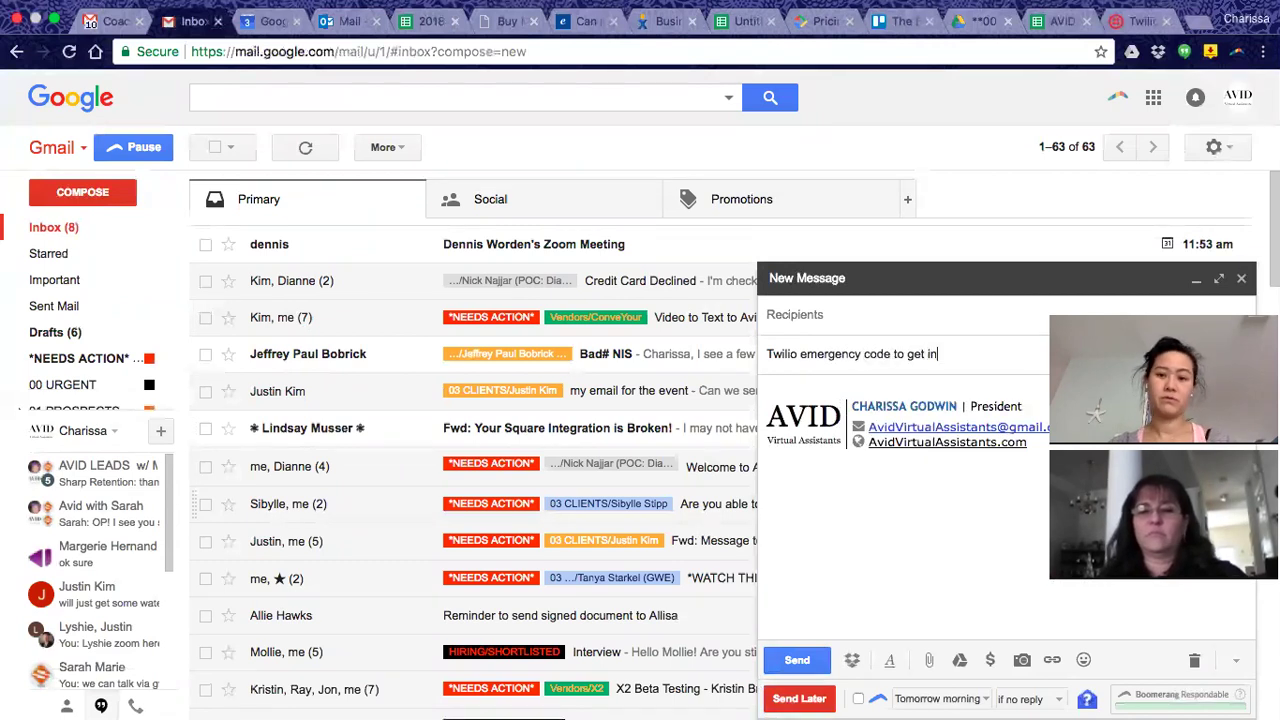
pyautogui.write('to avid acco')
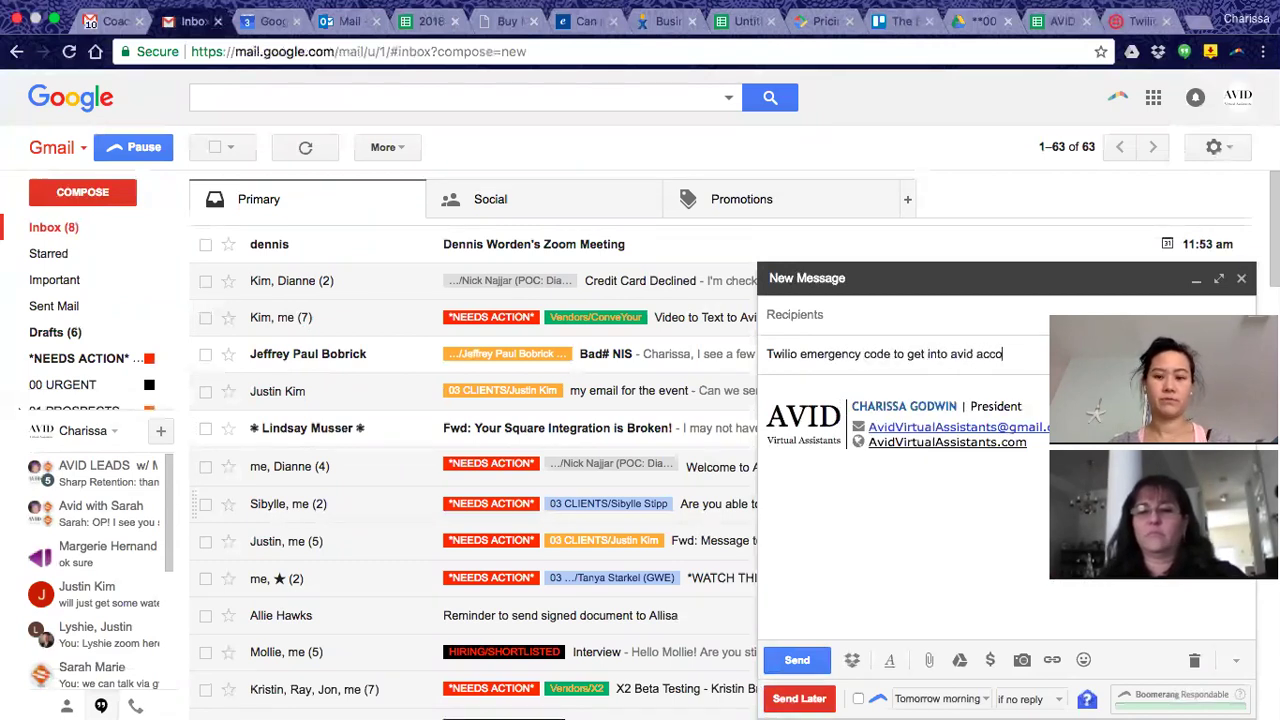
pyautogui.write('unt')
pyautogui.press('Tab')
pyautogui.press('super+v')
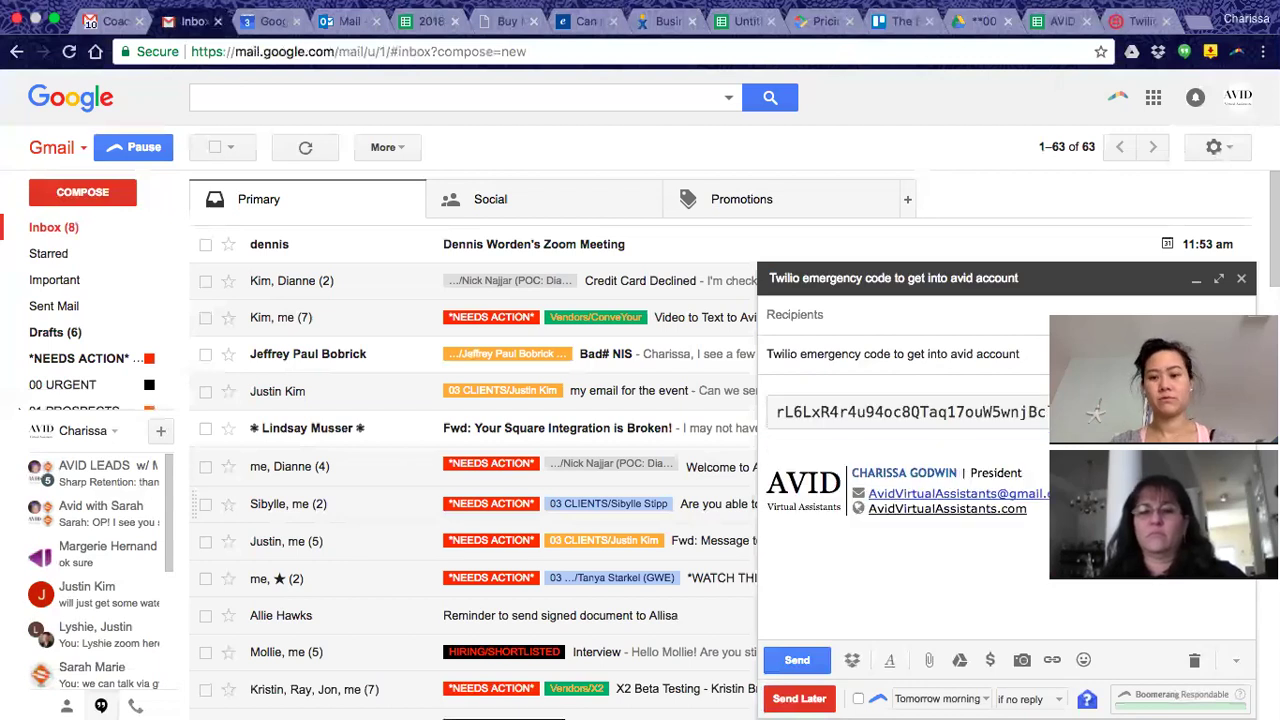
# Acknowledge on Twilio that the emergency code is the only recovery option
pyautogui.click(1140, 20)
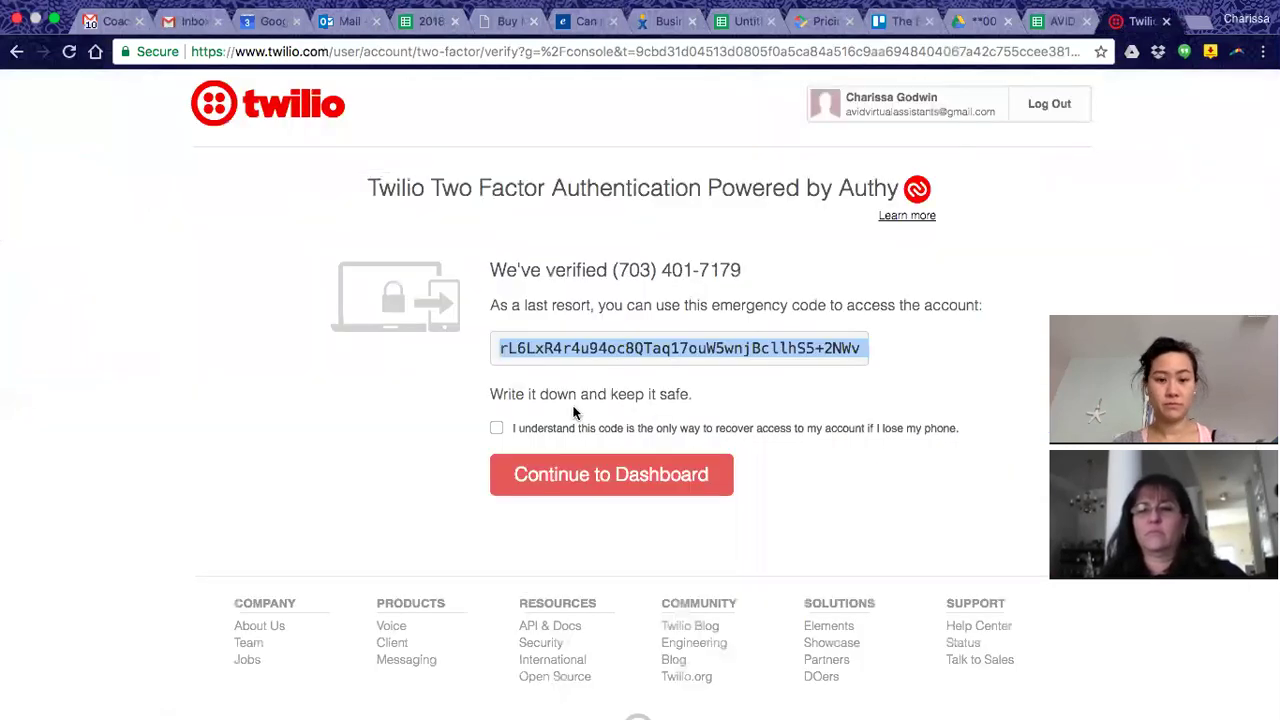
pyautogui.click(661, 346)
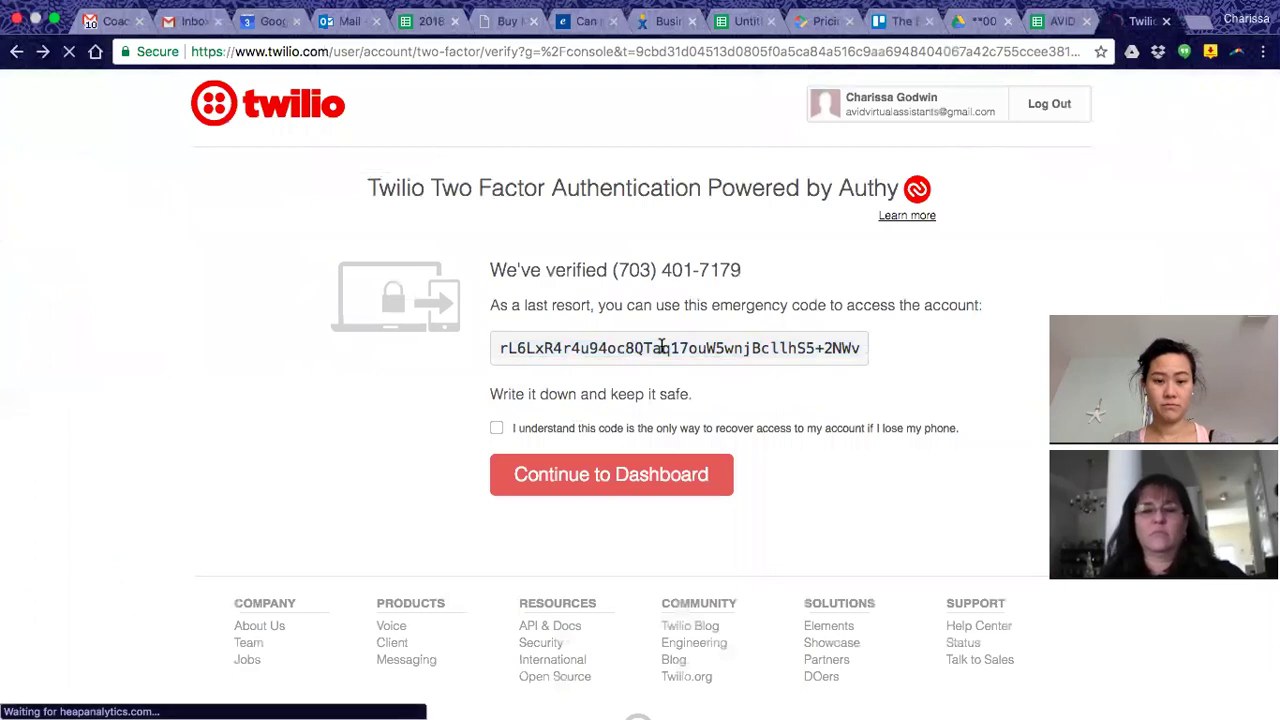
pyautogui.click(496, 428)
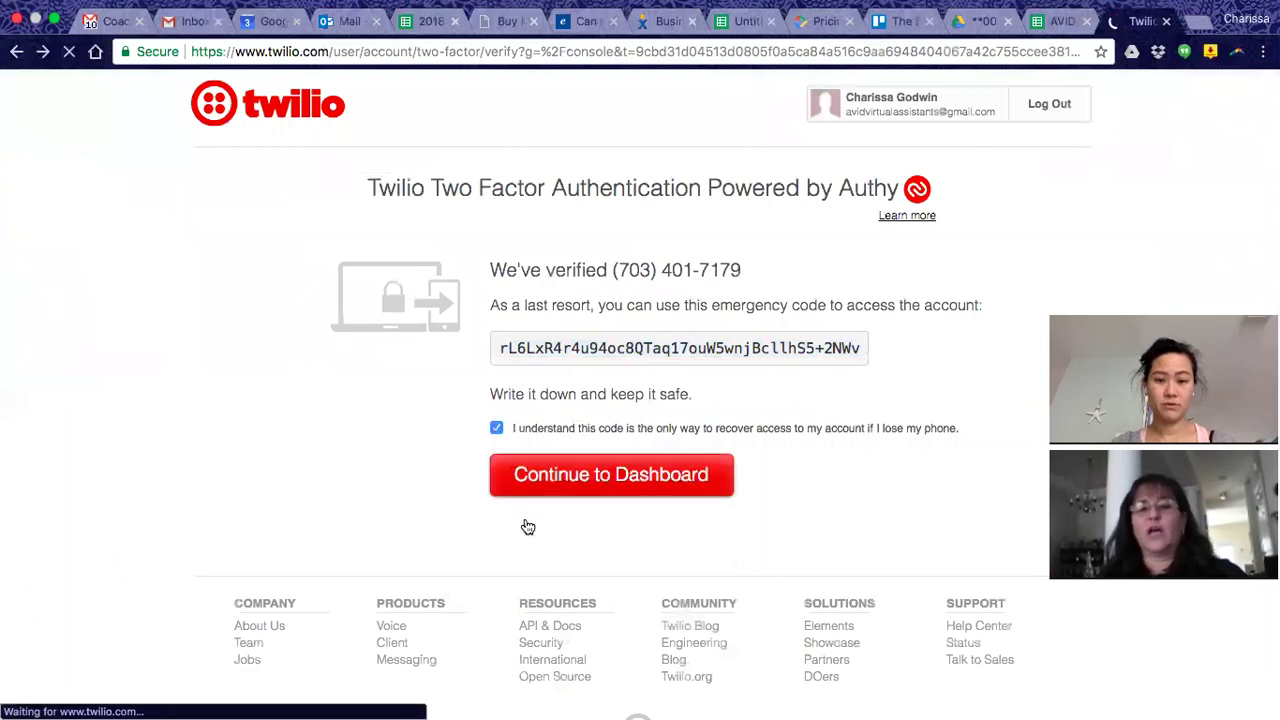
# Add the two colleagues as recipients of the draft email
pyautogui.click(216, 22)
pyautogui.click(826, 315)
pyautogui.write('kim')
pyautogui.press('Return')
pyautogui.write('ste')
pyautogui.press('Return')
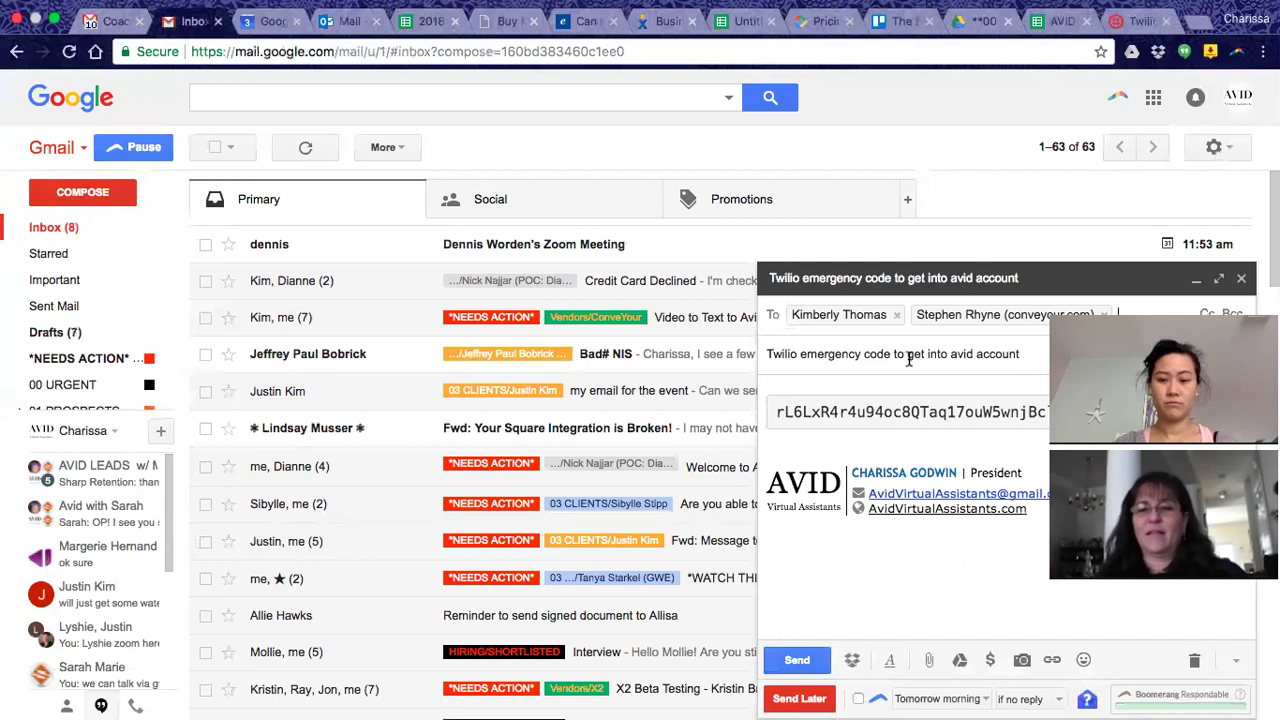
# Prefix the subject with '2FA activated:' and send the email
pyautogui.click(1034, 346)
pyautogui.click(768, 354)
pyautogui.write('@')
pyautogui.press('BackSpace')
pyautogui.write('2FA')
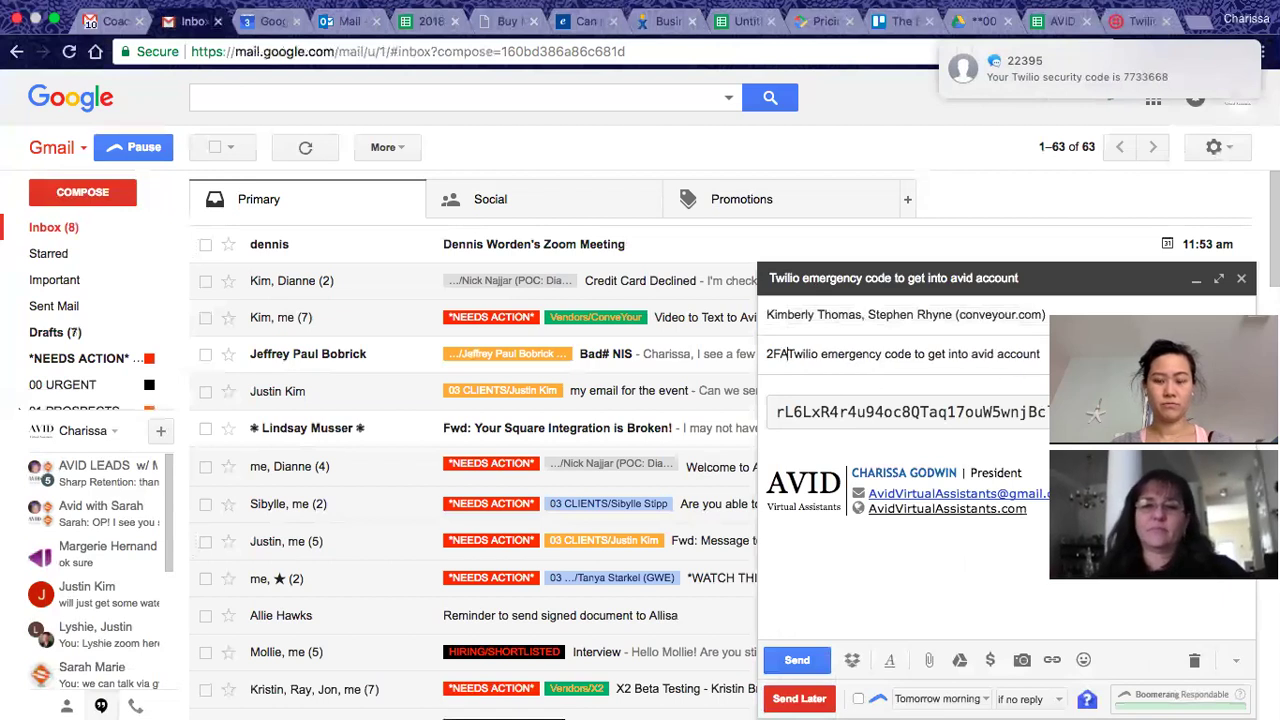
pyautogui.write(' activate')
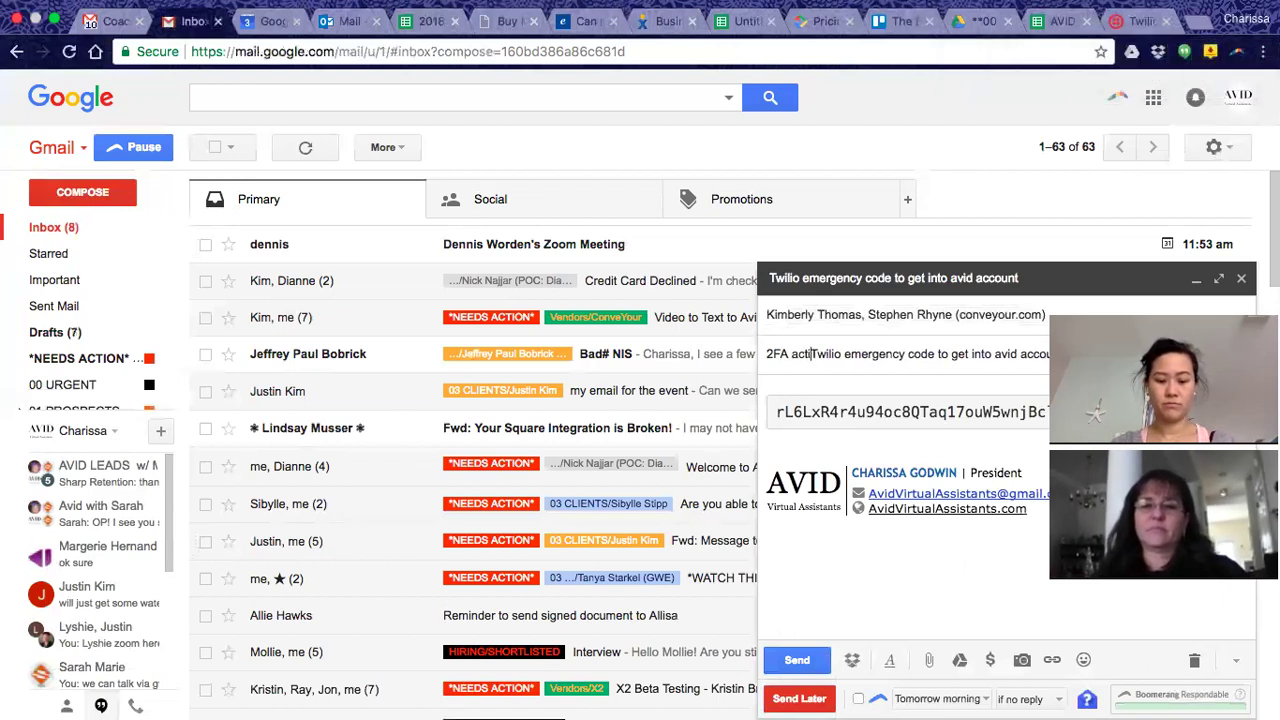
pyautogui.write('d:')
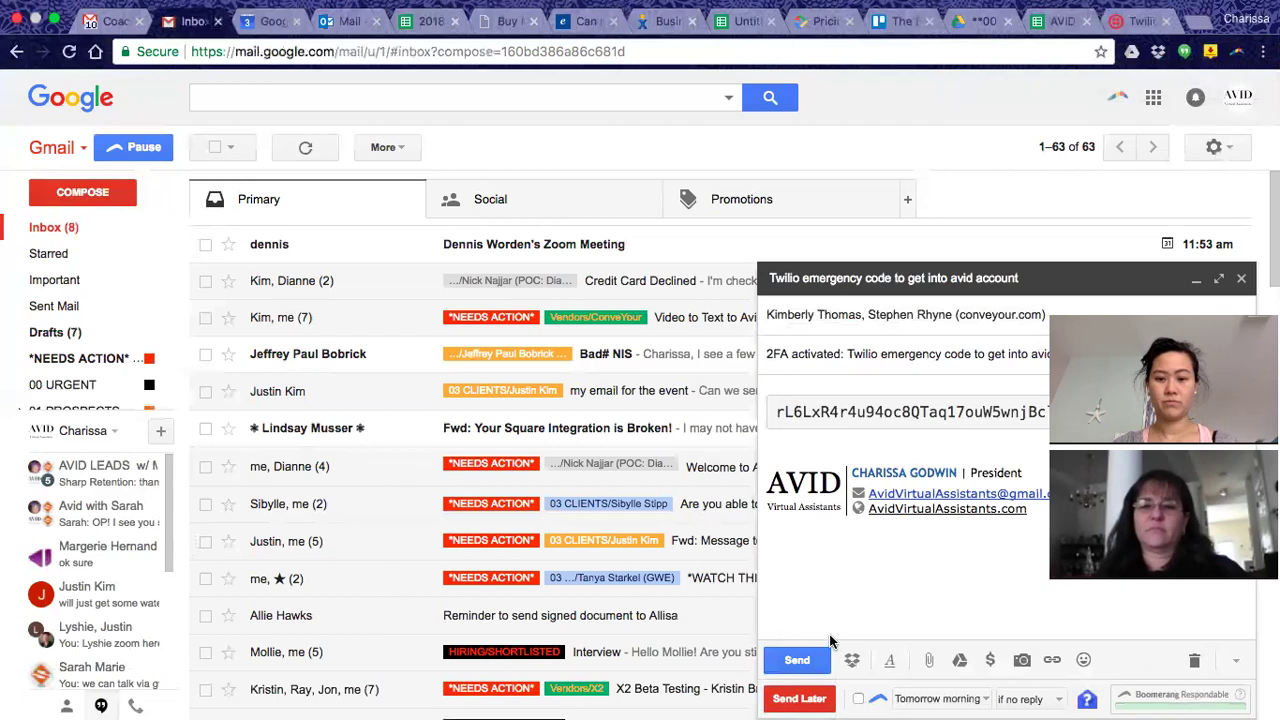
pyautogui.click(797, 660)
# Enter the newly texted code to finish Twilio sign-in, then open the incoming Messages reply about charges
pyautogui.click(1140, 20)
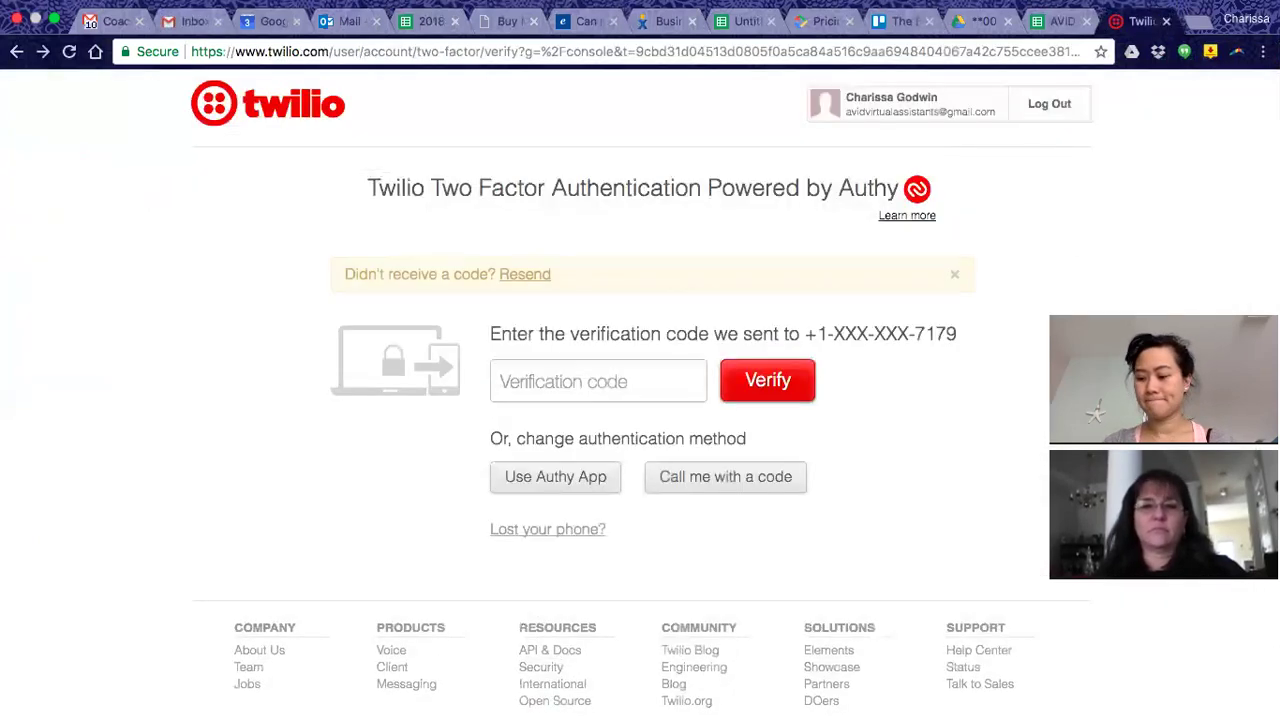
pyautogui.click(613, 387)
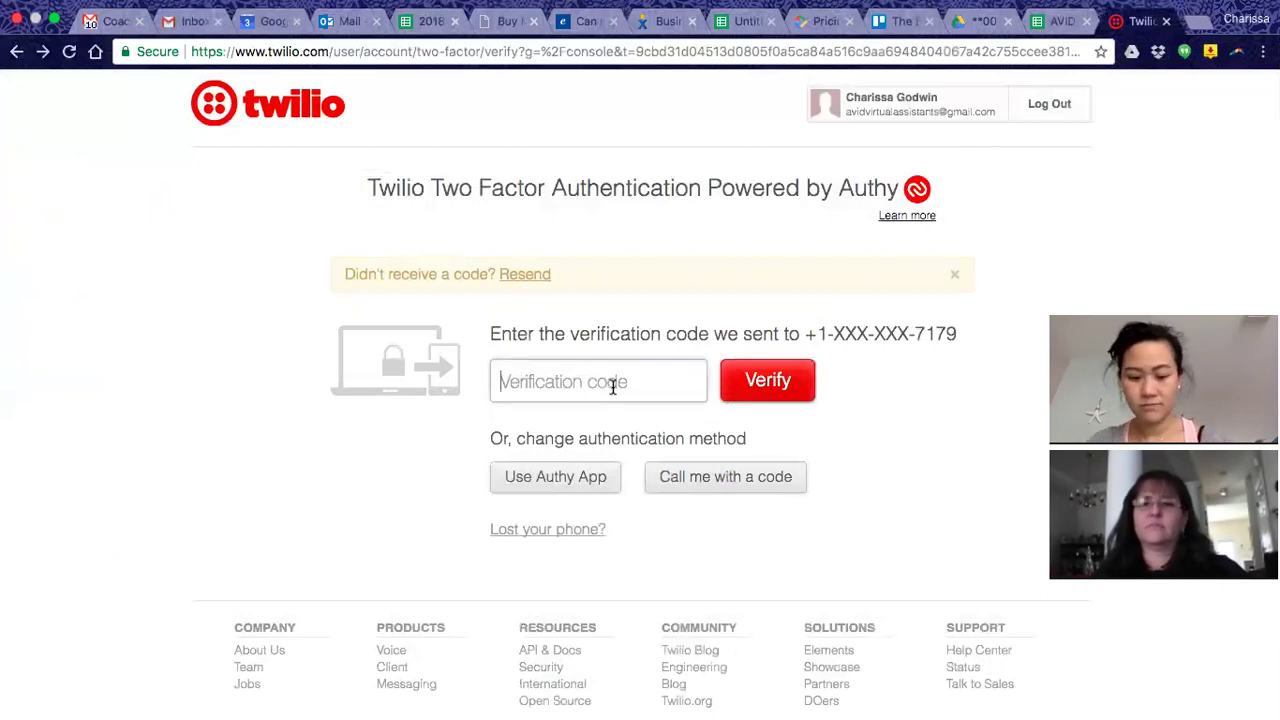
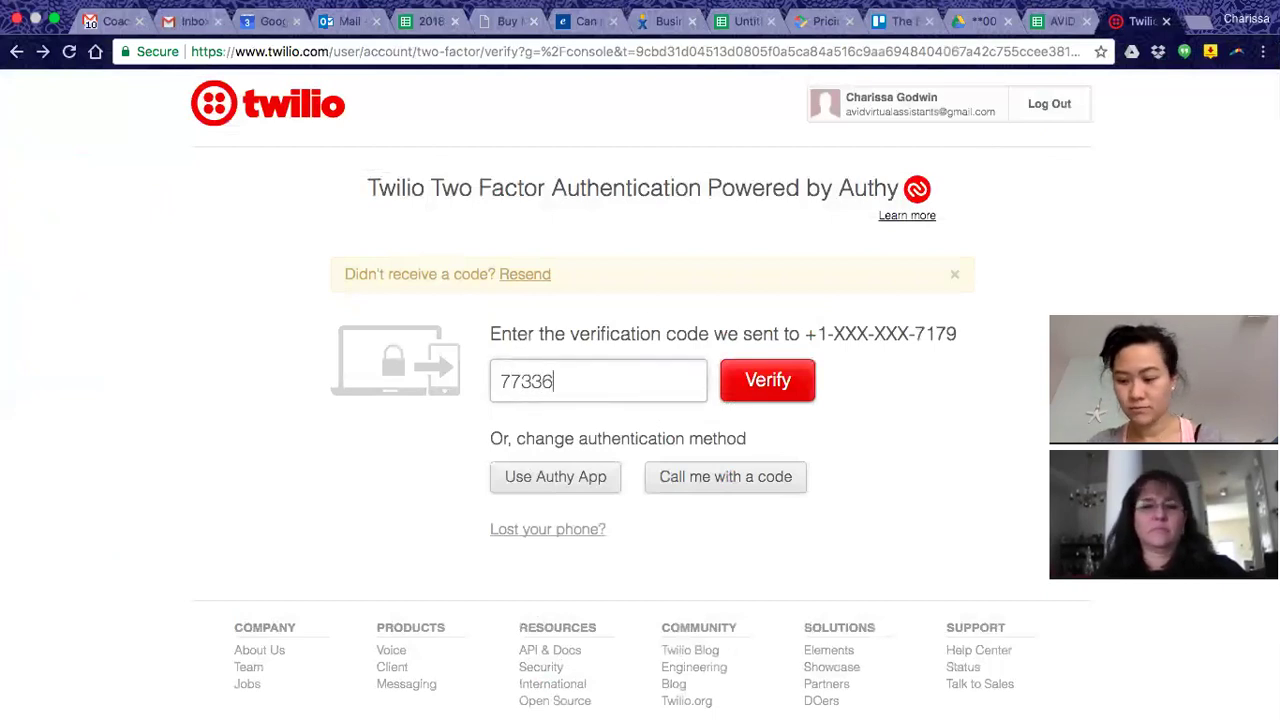
pyautogui.click(770, 385)
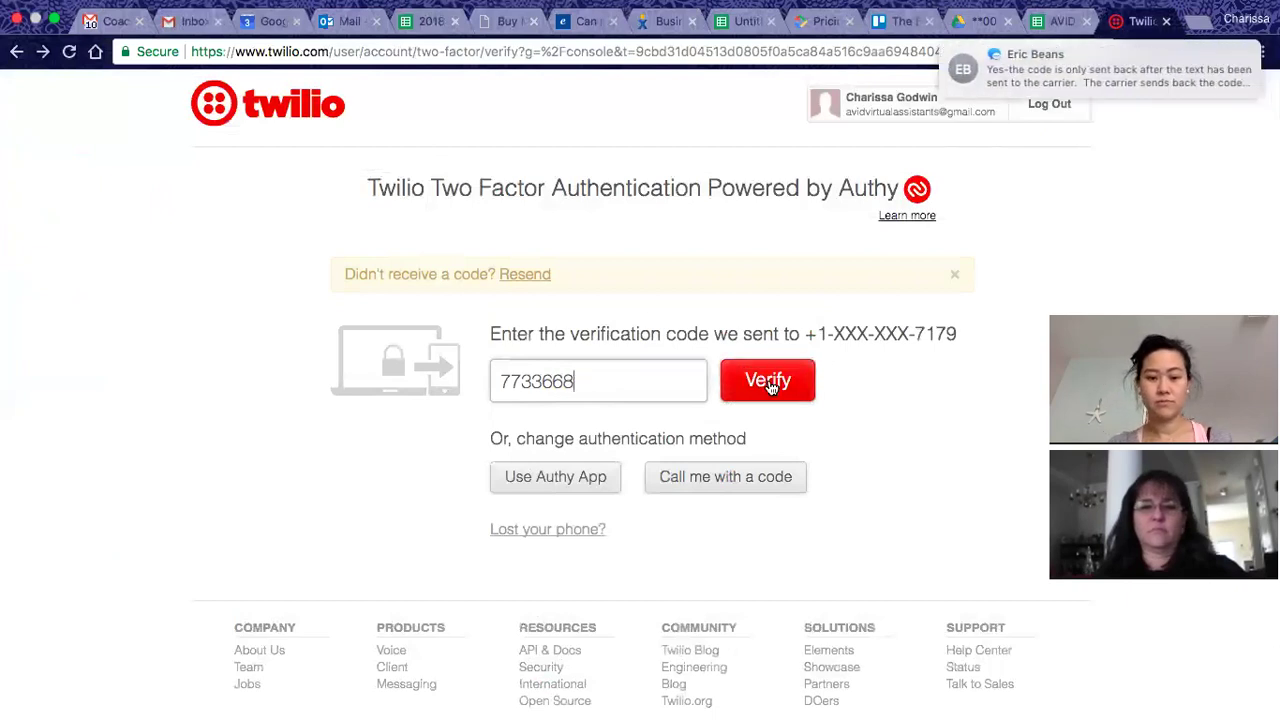
pyautogui.click(1082, 79)
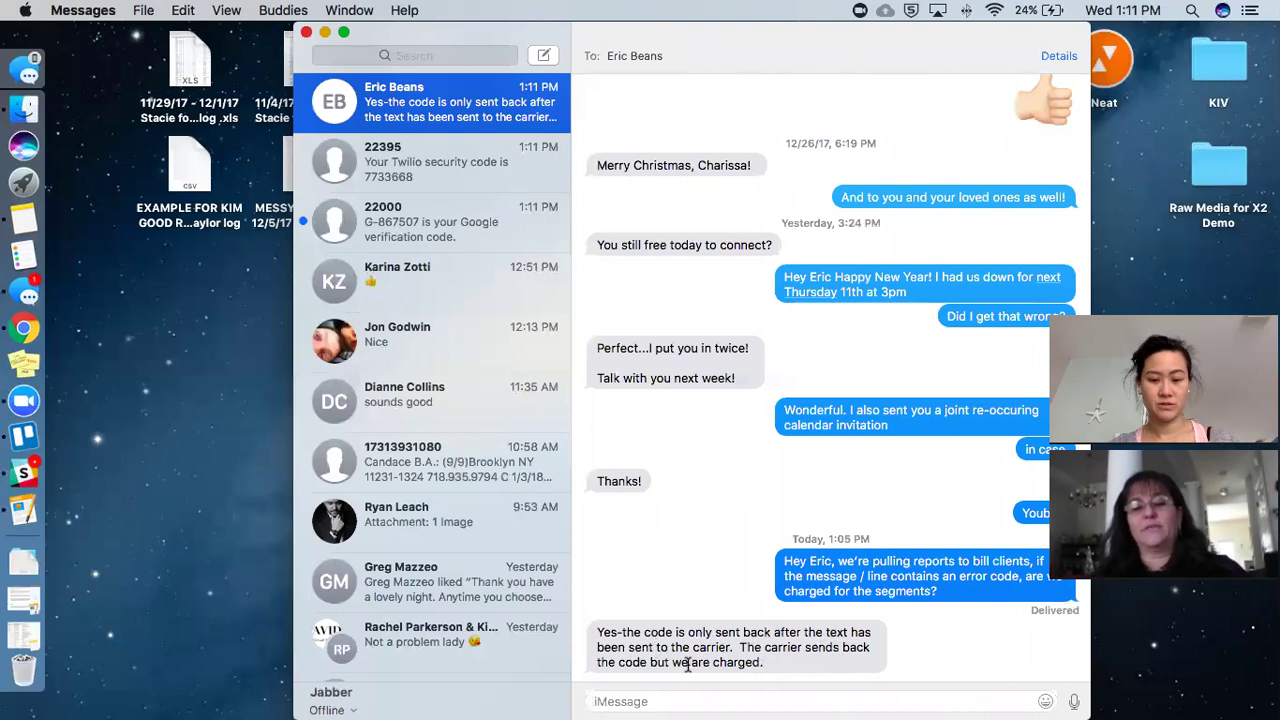
# Send the Messages reply 'Gotcha so we are charged and hand off the charge to the client'
pyautogui.write('Gotcha')
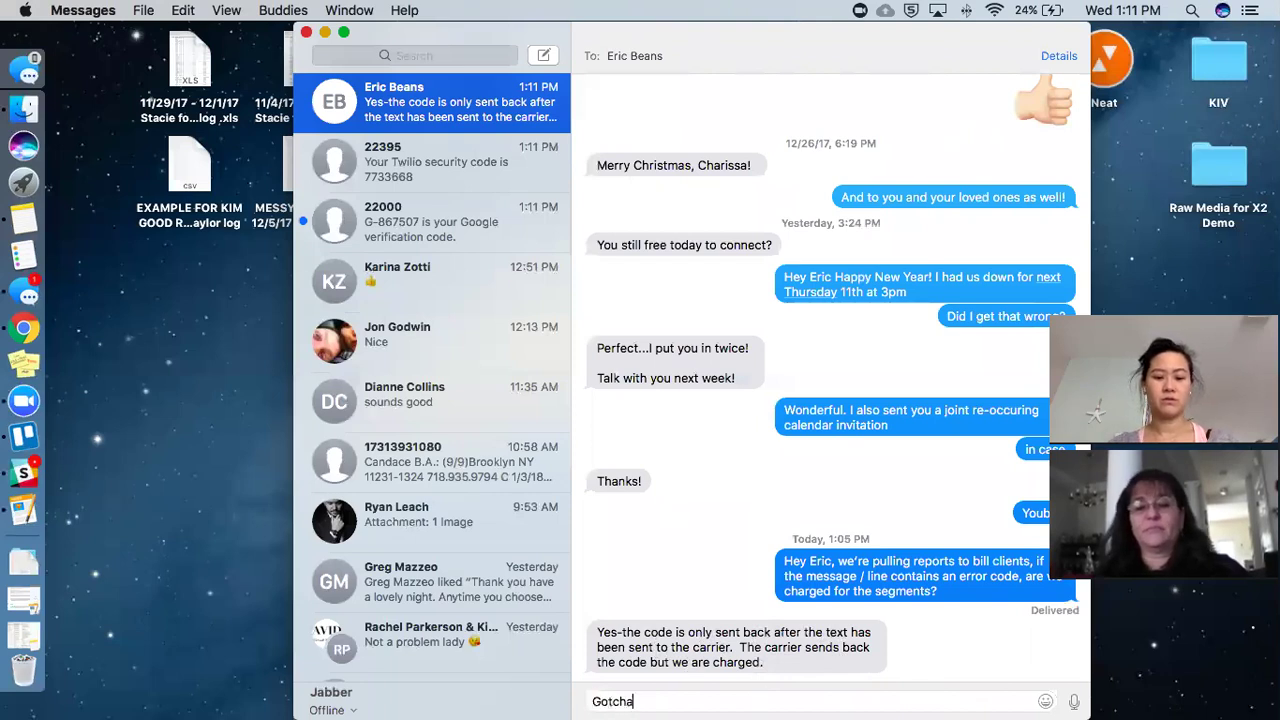
pyautogui.write(' so we are charged we we hand off')
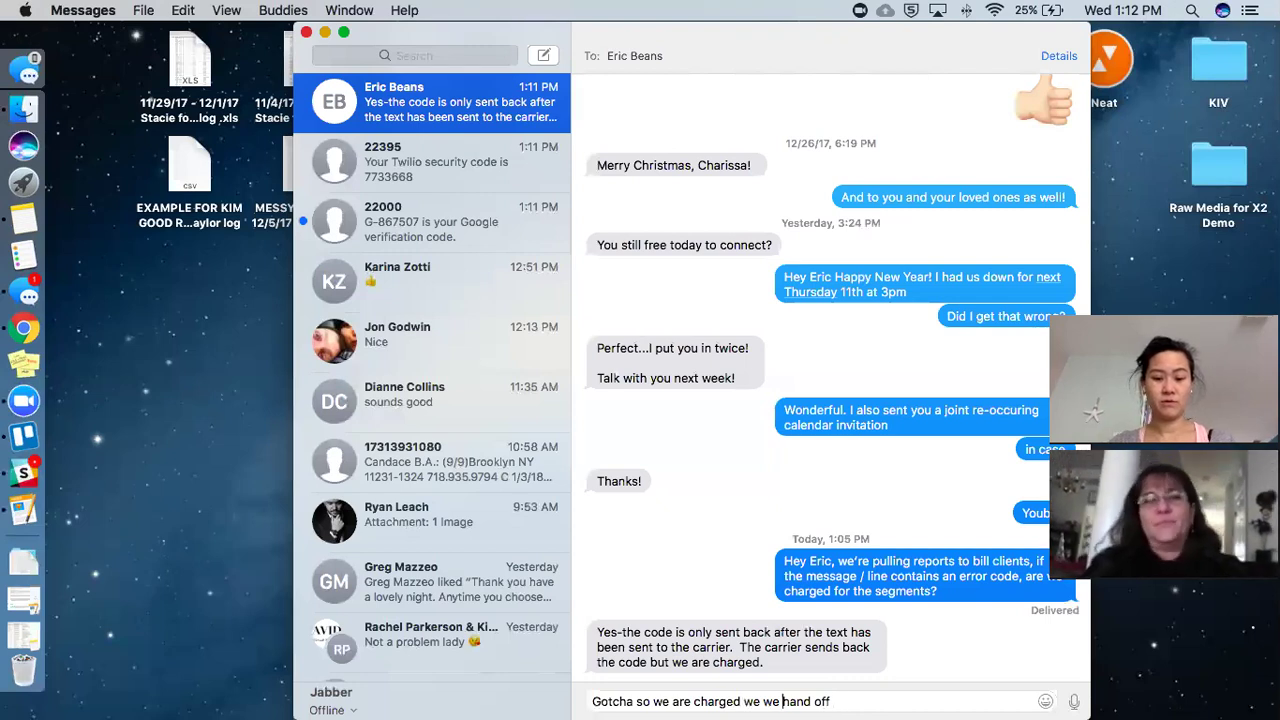
pyautogui.hotkey('alt', 'shift', 'Left')
pyautogui.press('BackSpace')
pyautogui.write('and off the c')
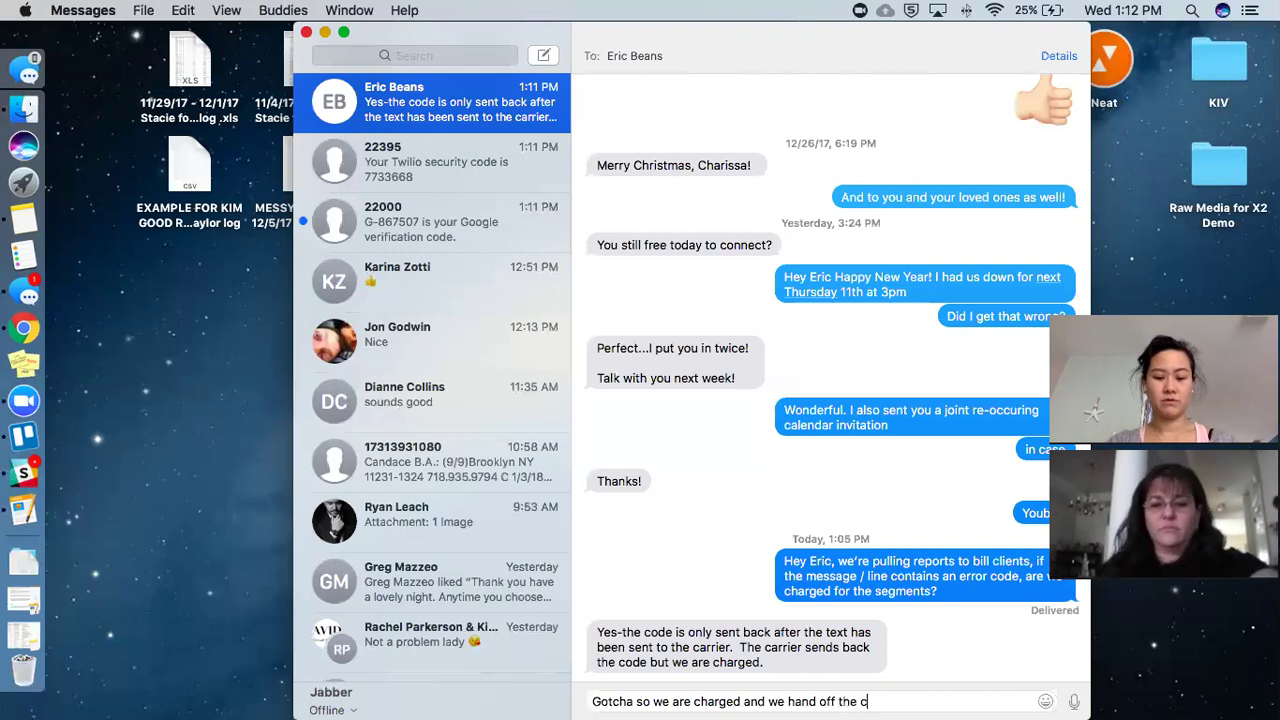
pyautogui.write('harge to the client')
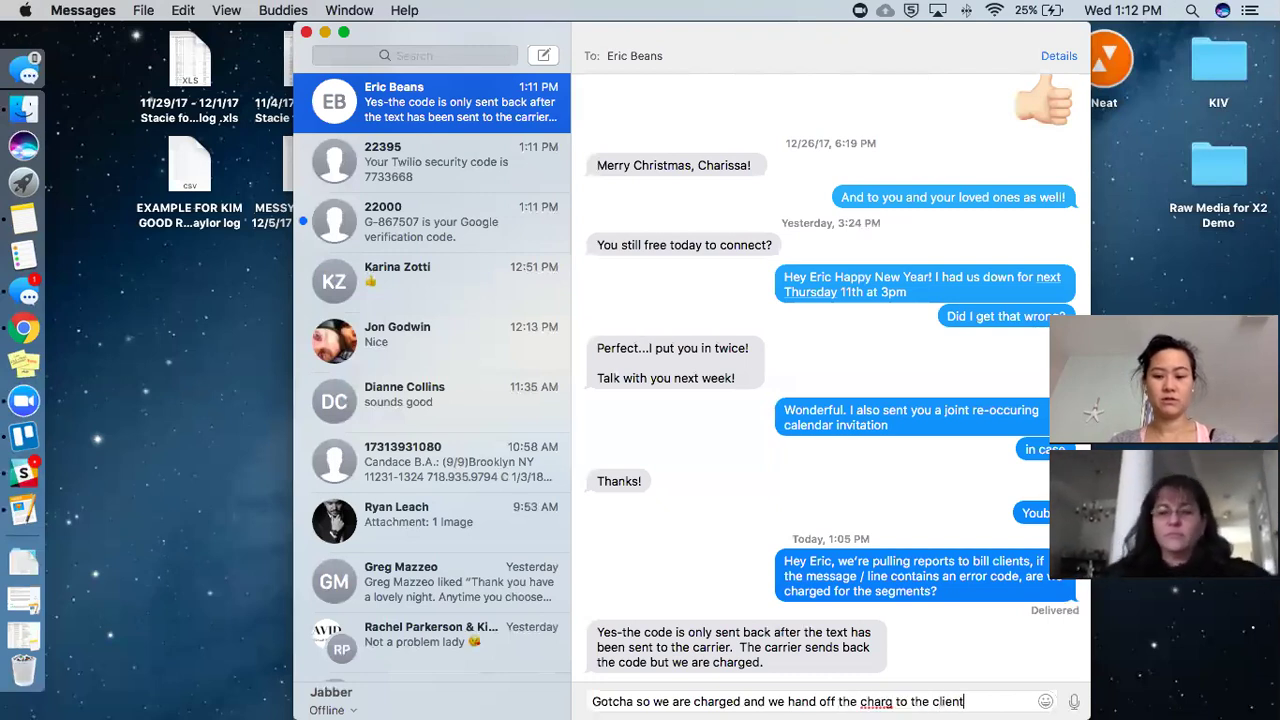
pyautogui.write('e')
pyautogui.press('Return')
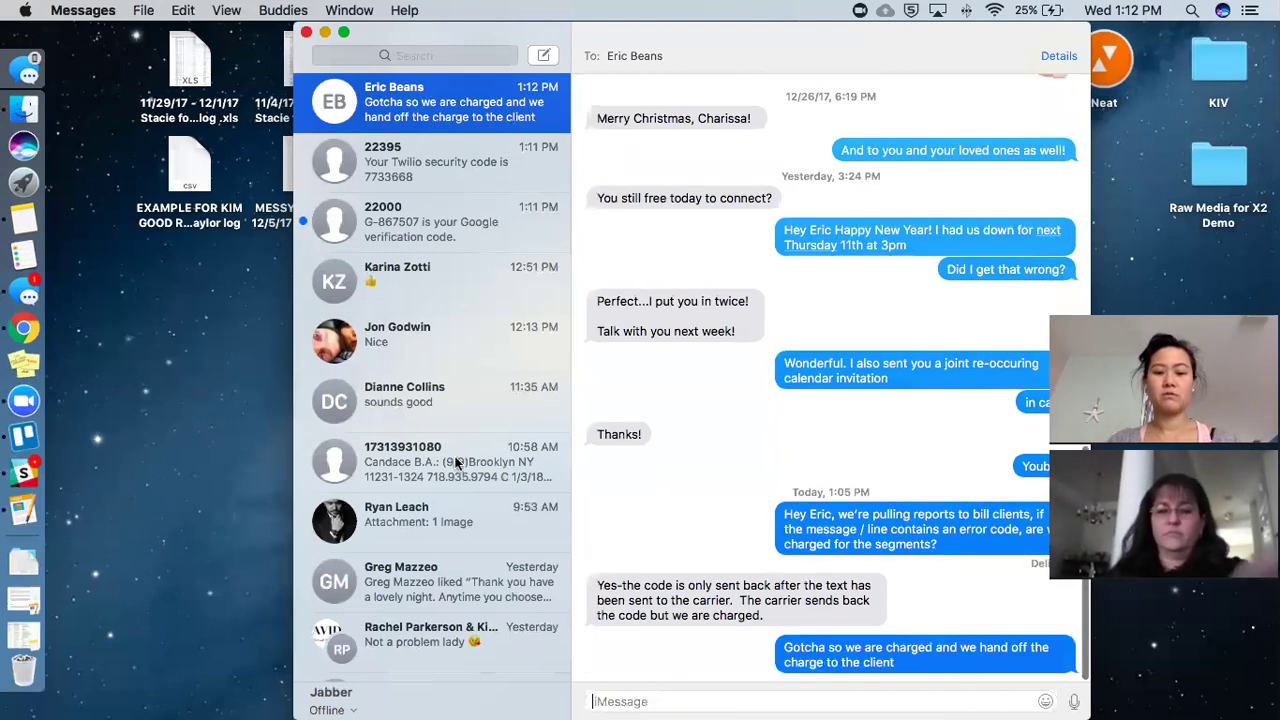
pyautogui.click(395, 193)
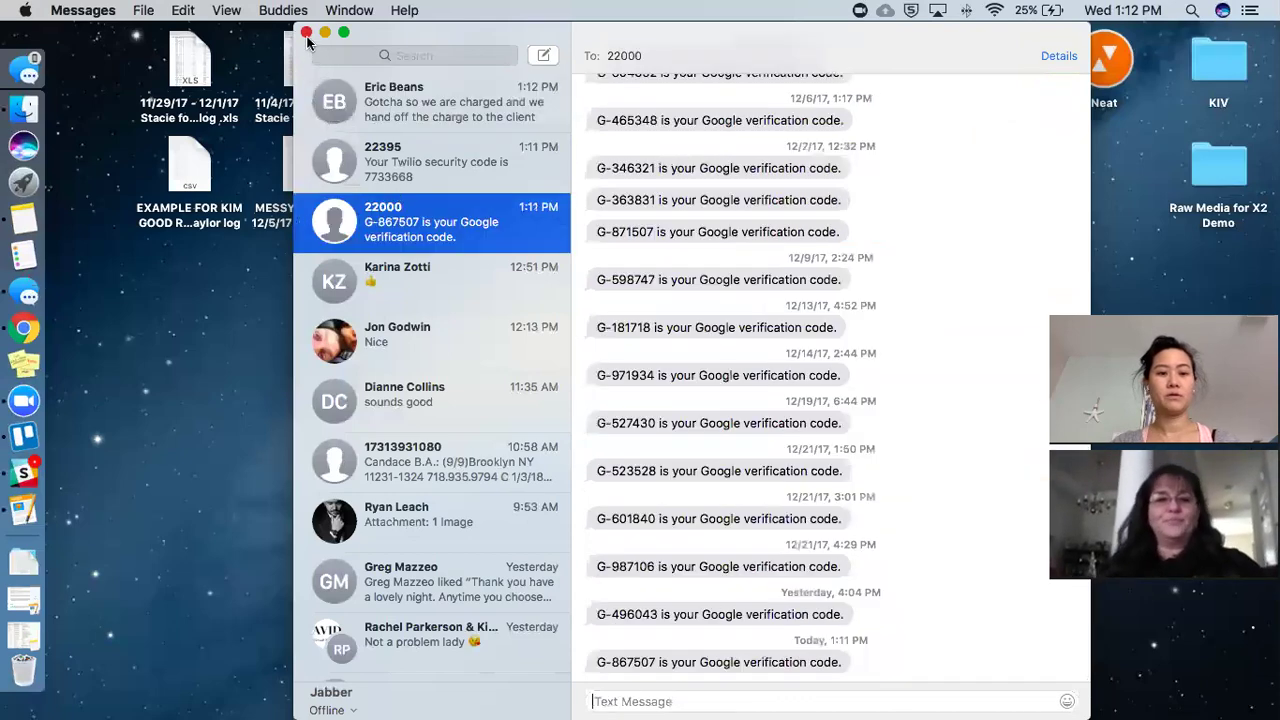
pyautogui.press('super+Tab')
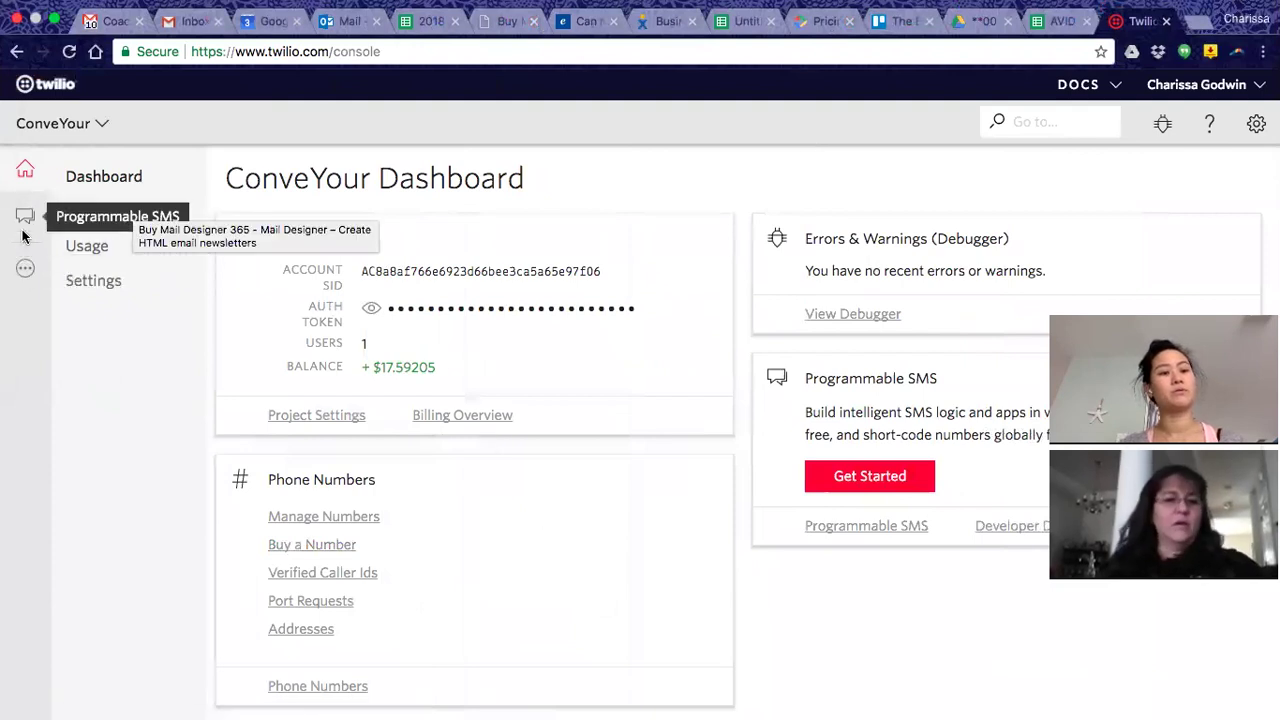
# Open Programmable SMS usage for Jan 2018 from the products panel, then go to all-product usage
pyautogui.click(25, 272)
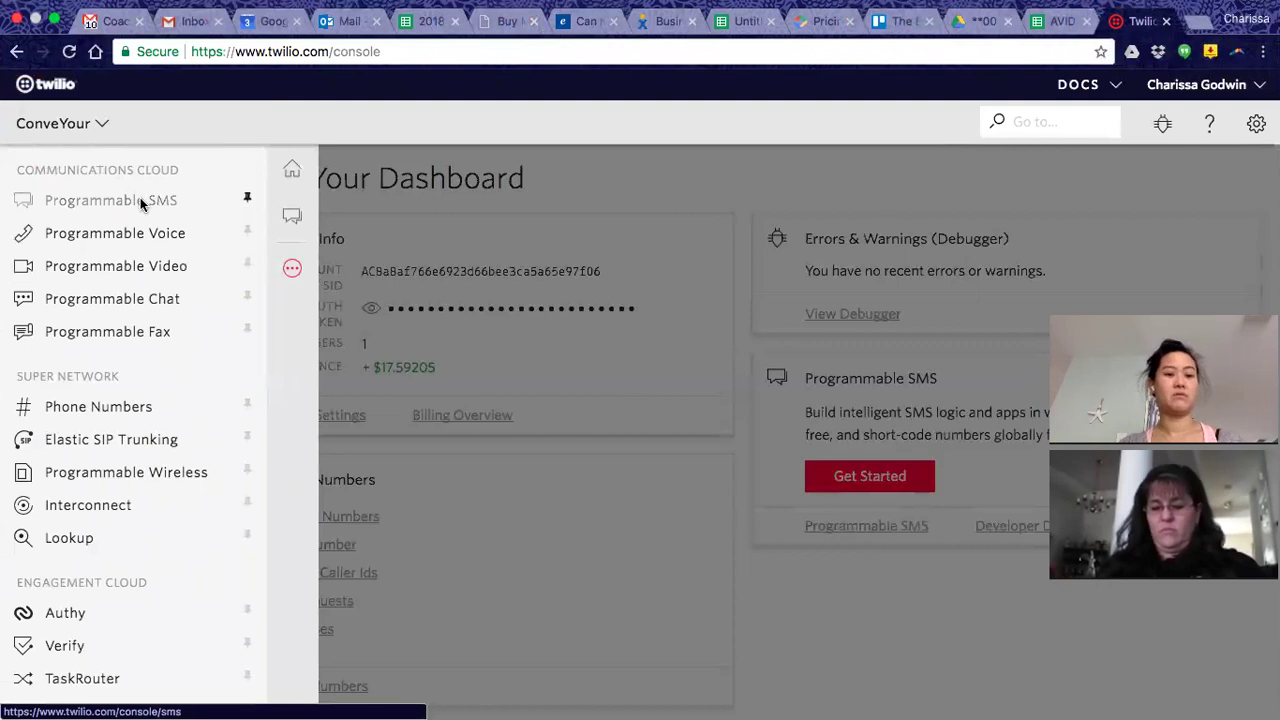
pyautogui.click(140, 199)
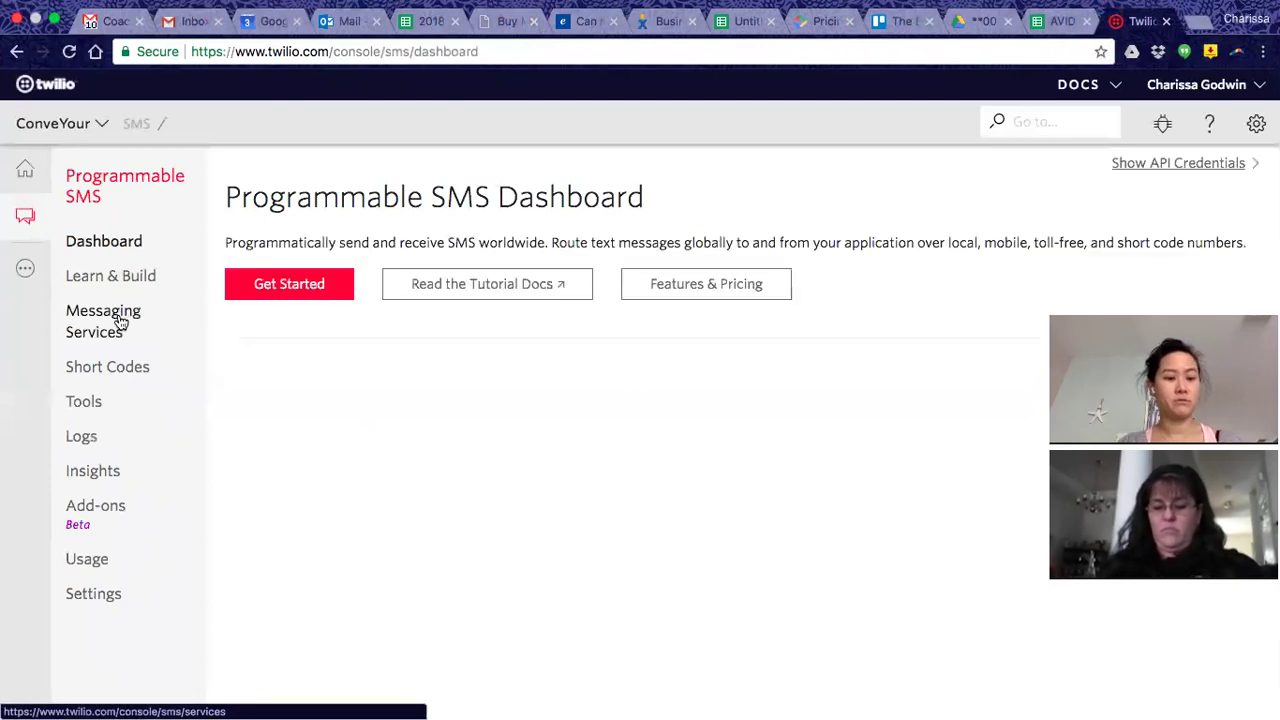
pyautogui.click(82, 565)
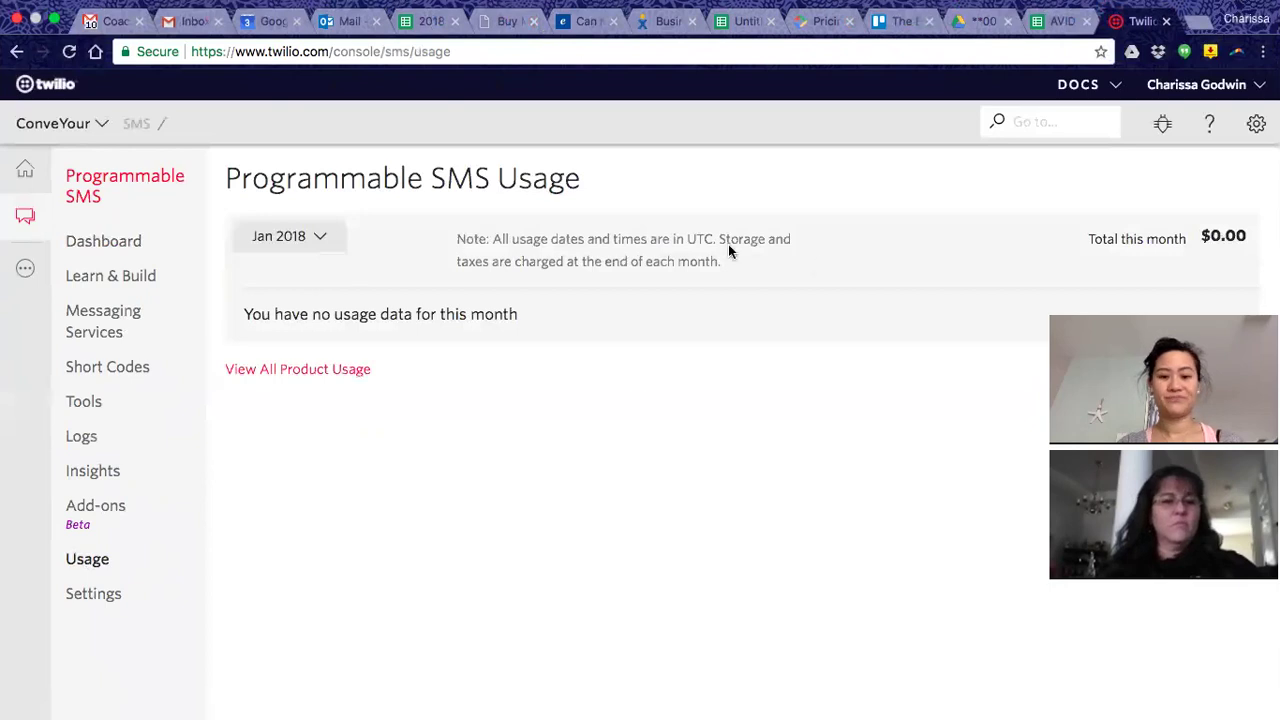
pyautogui.click(325, 372)
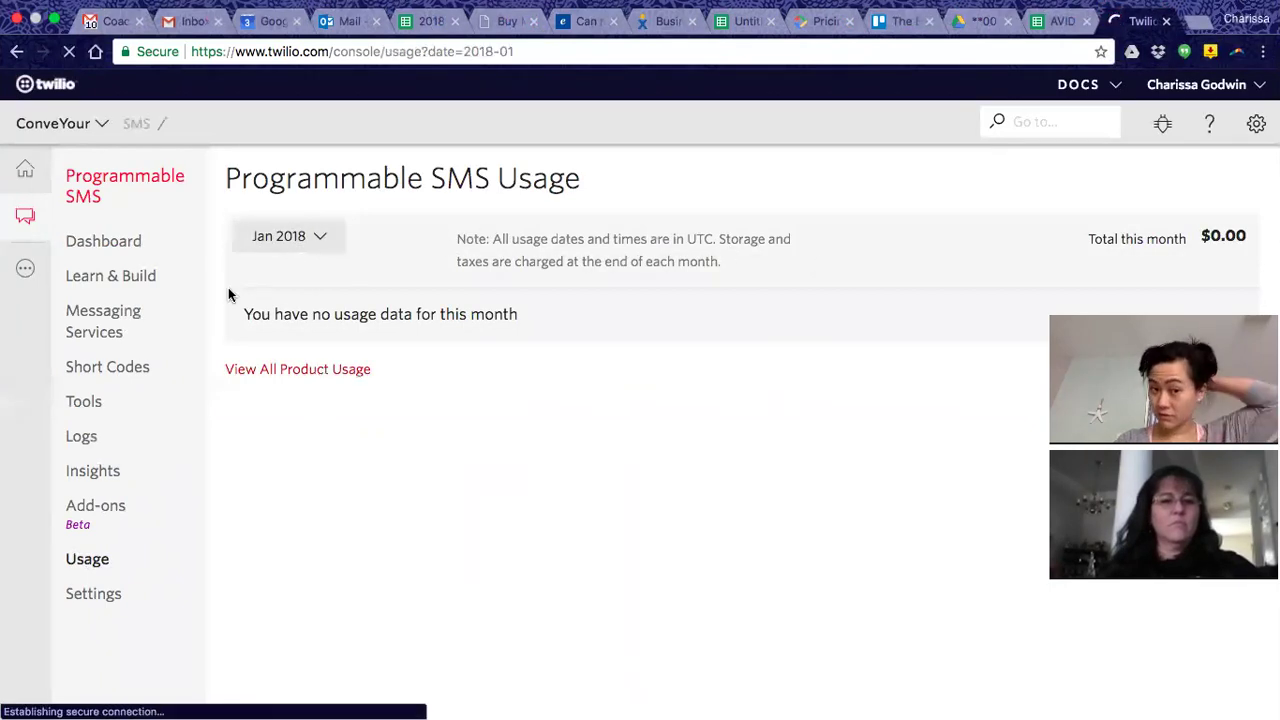
# Show usage by subaccount for Dec 2017
pyautogui.click(143, 307)
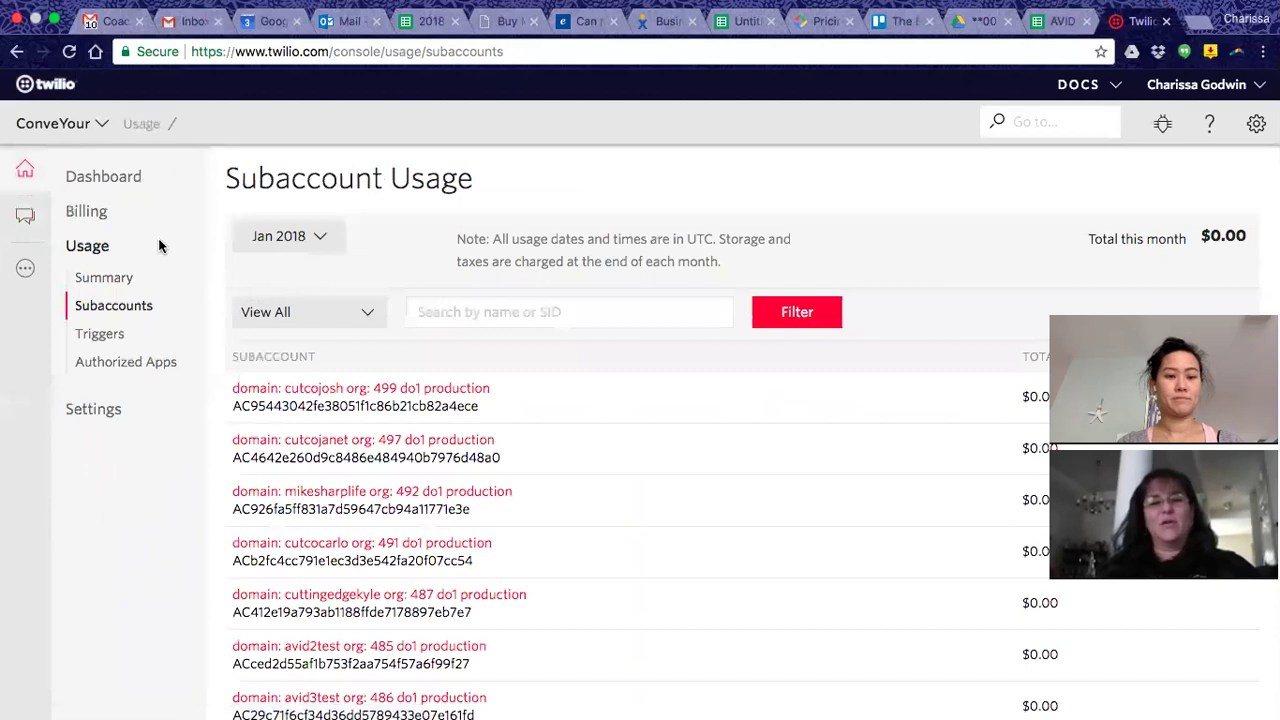
pyautogui.scroll(-1, 393, 422)
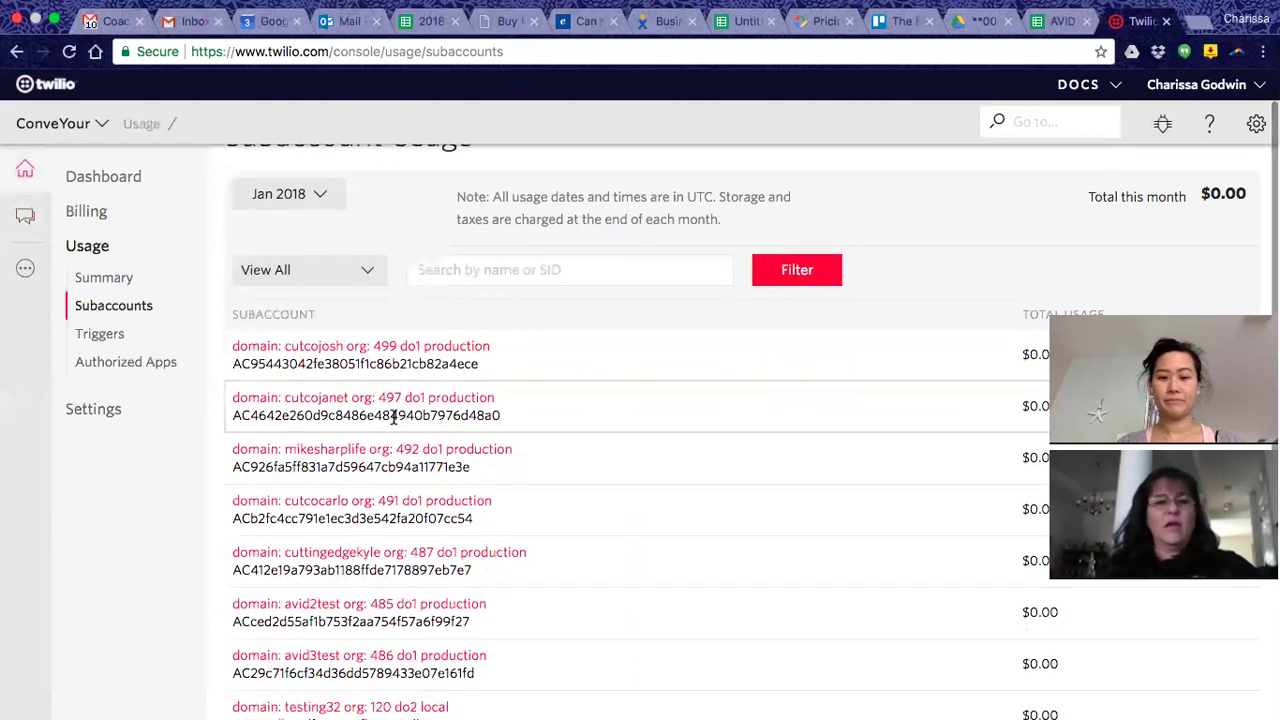
pyautogui.scroll(1, 370, 320)
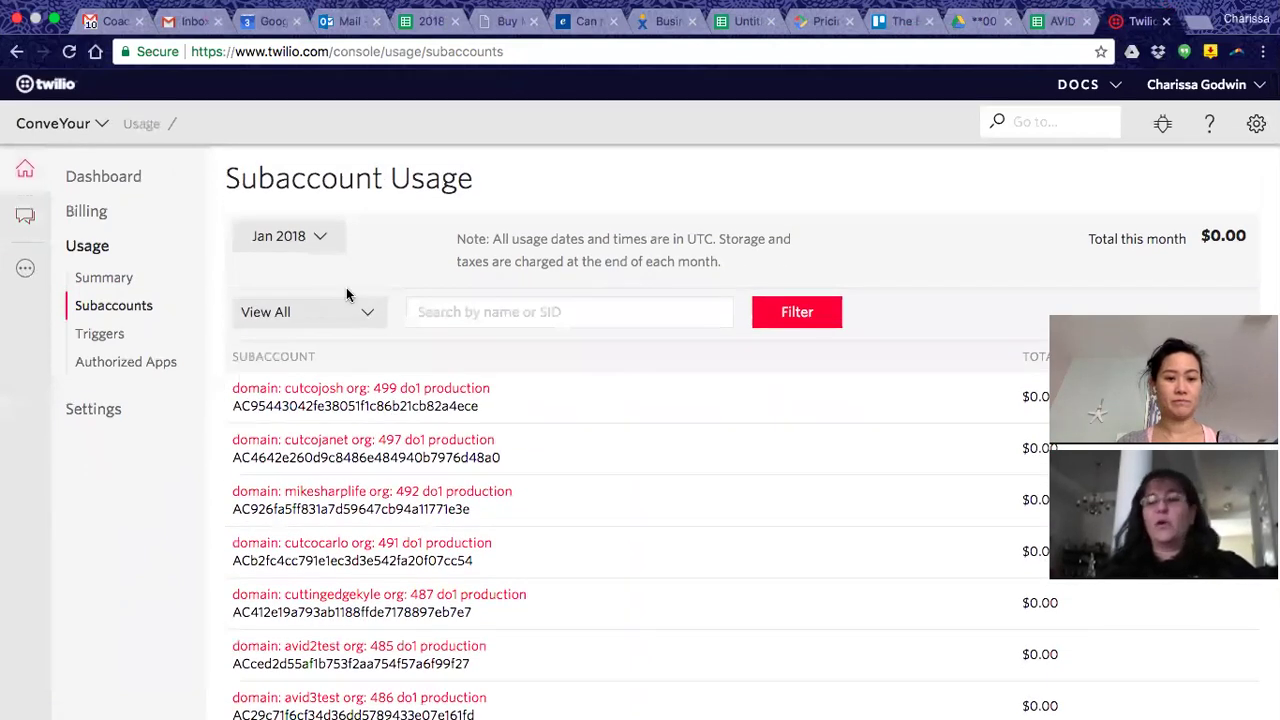
pyautogui.scroll(-2, 440, 466)
pyautogui.scroll(3, 489, 460)
pyautogui.click(331, 236)
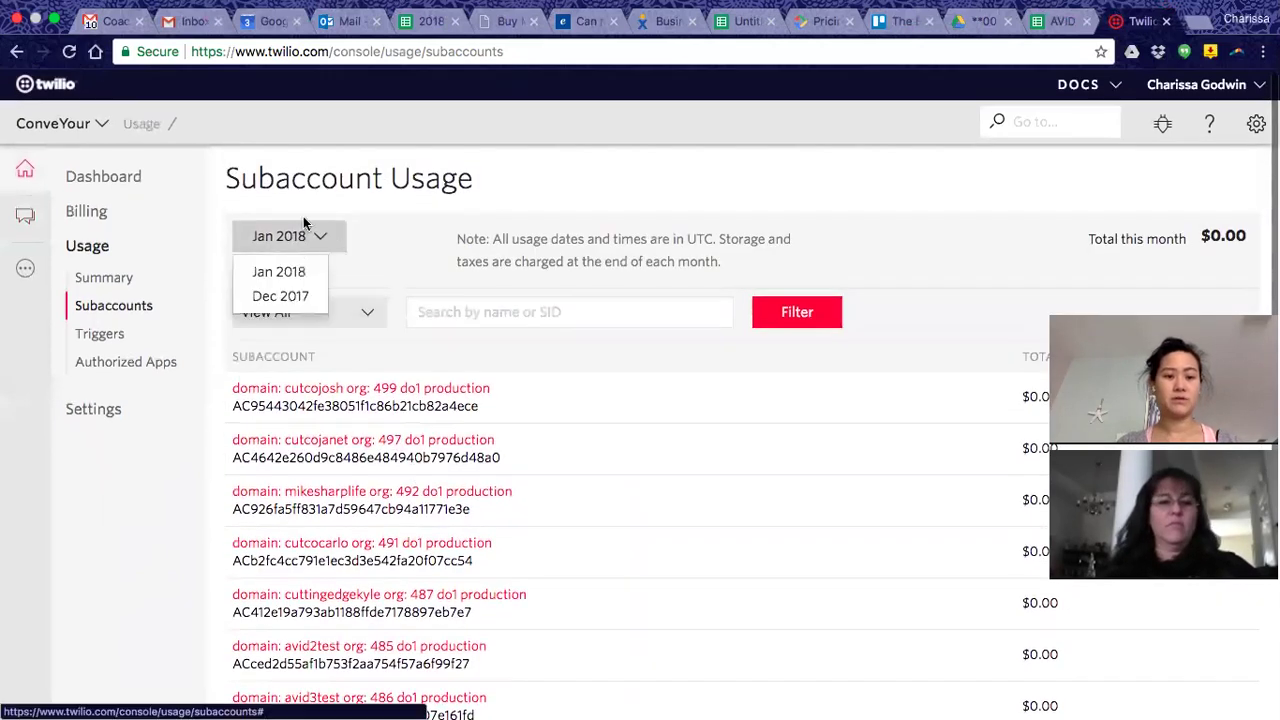
pyautogui.click(281, 294)
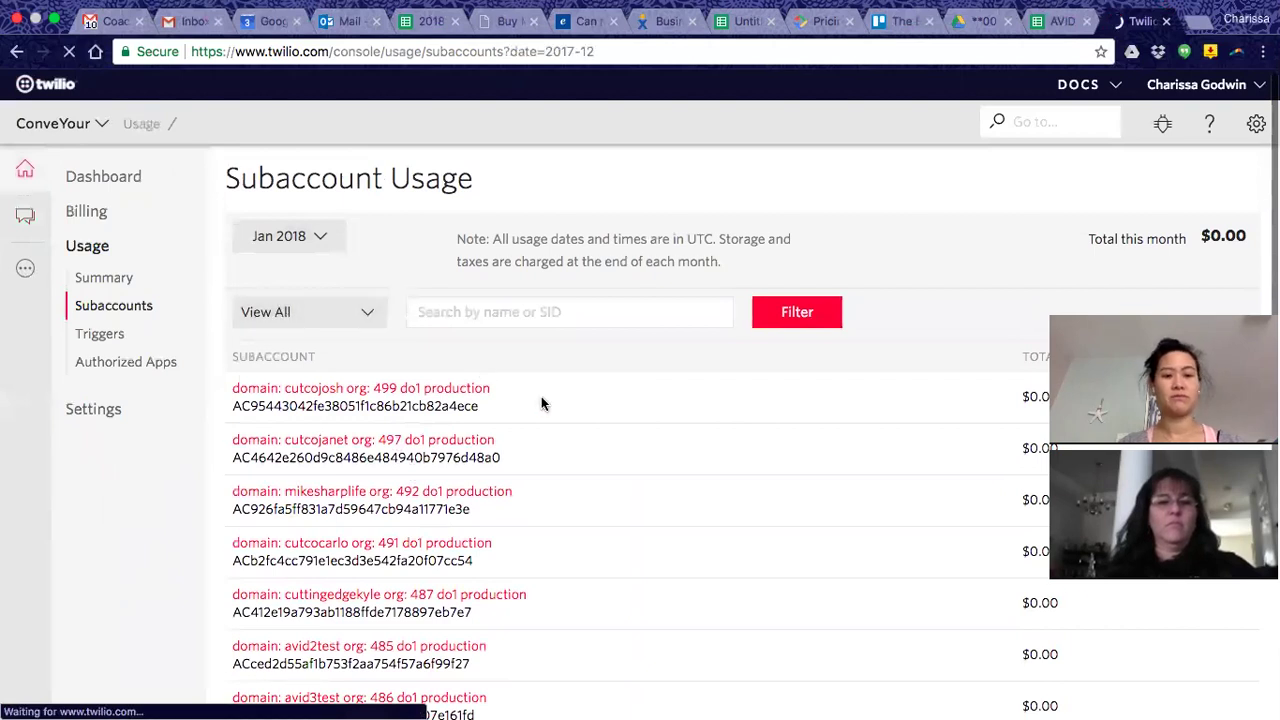
# Review the subaccount list and open the subaccount with $104.1275 of usage
pyautogui.scroll(-1, 501, 497)
pyautogui.scroll(-1, 501, 497)
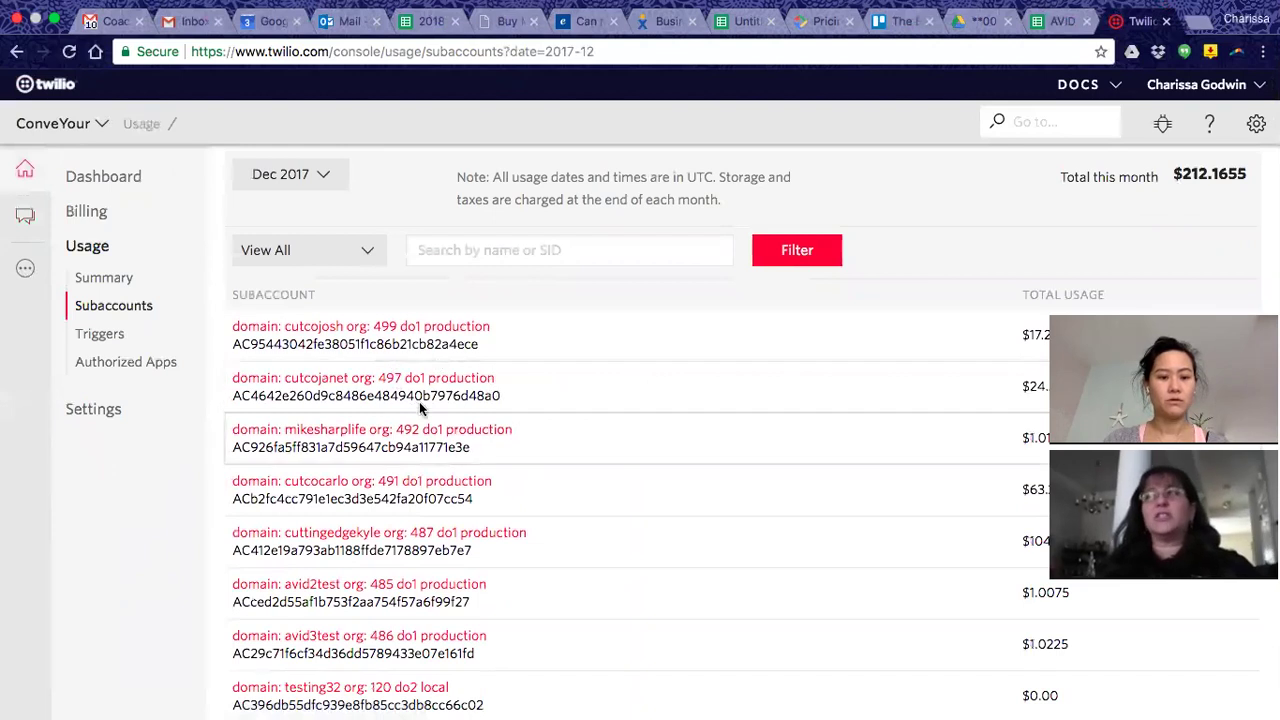
pyautogui.scroll(-3, 430, 440)
pyautogui.scroll(2, 431, 440)
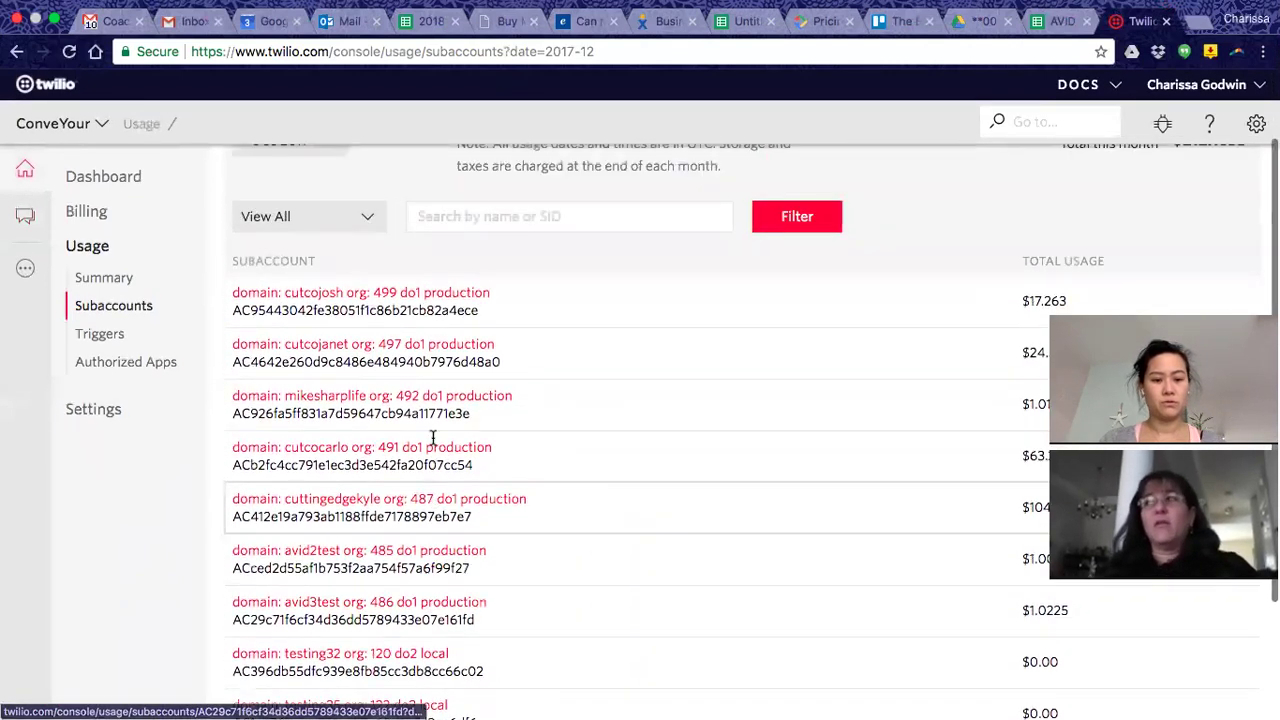
pyautogui.scroll(2, 433, 440)
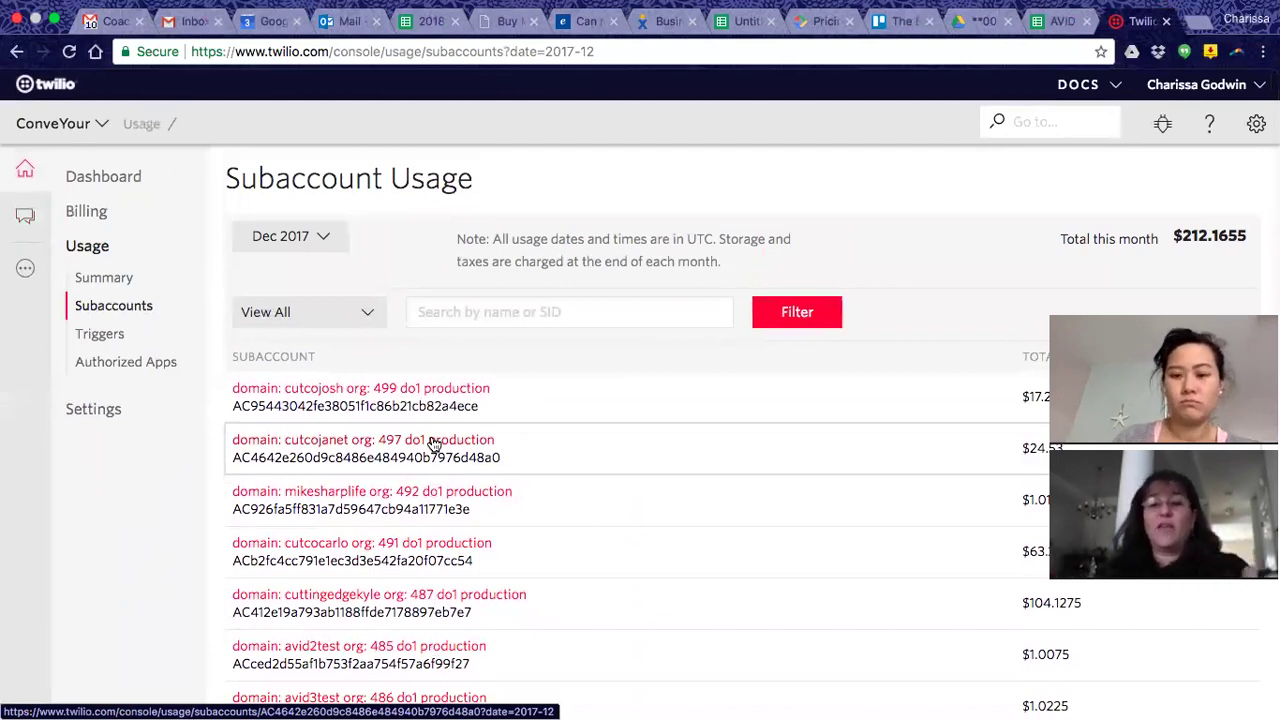
pyautogui.scroll(-3, 433, 443)
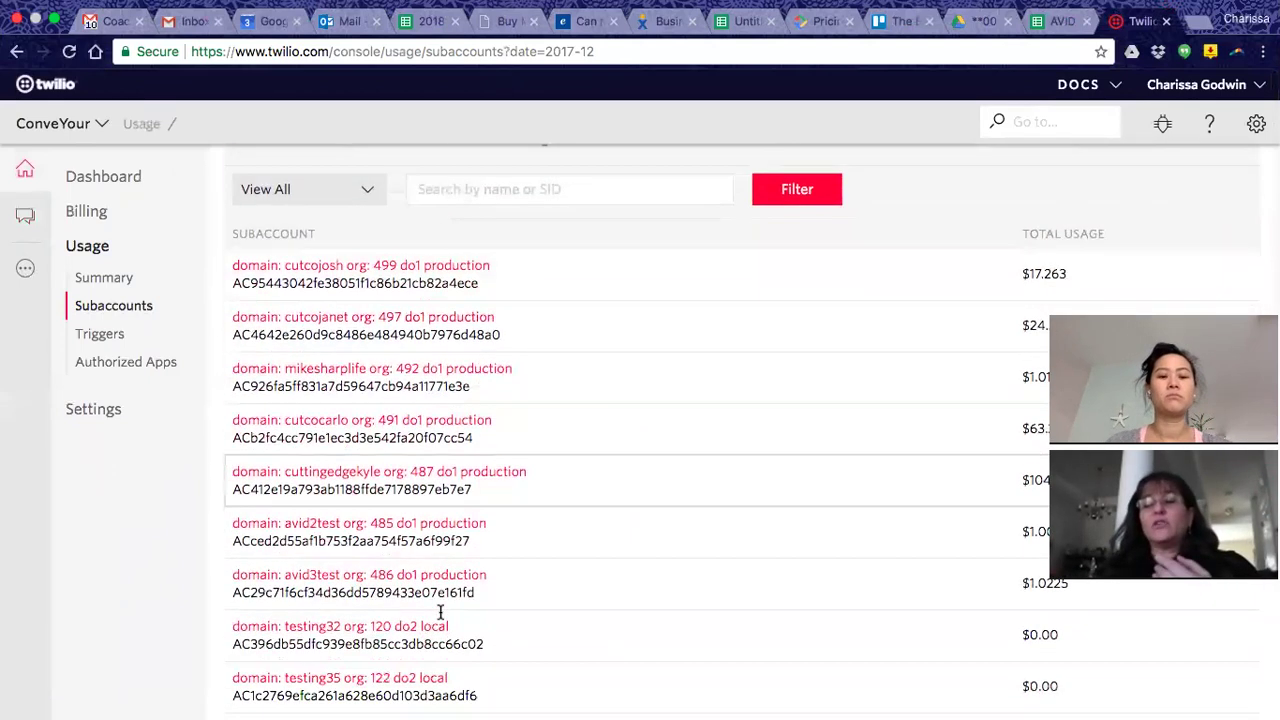
pyautogui.scroll(1, 526, 531)
pyautogui.scroll(1, 527, 533)
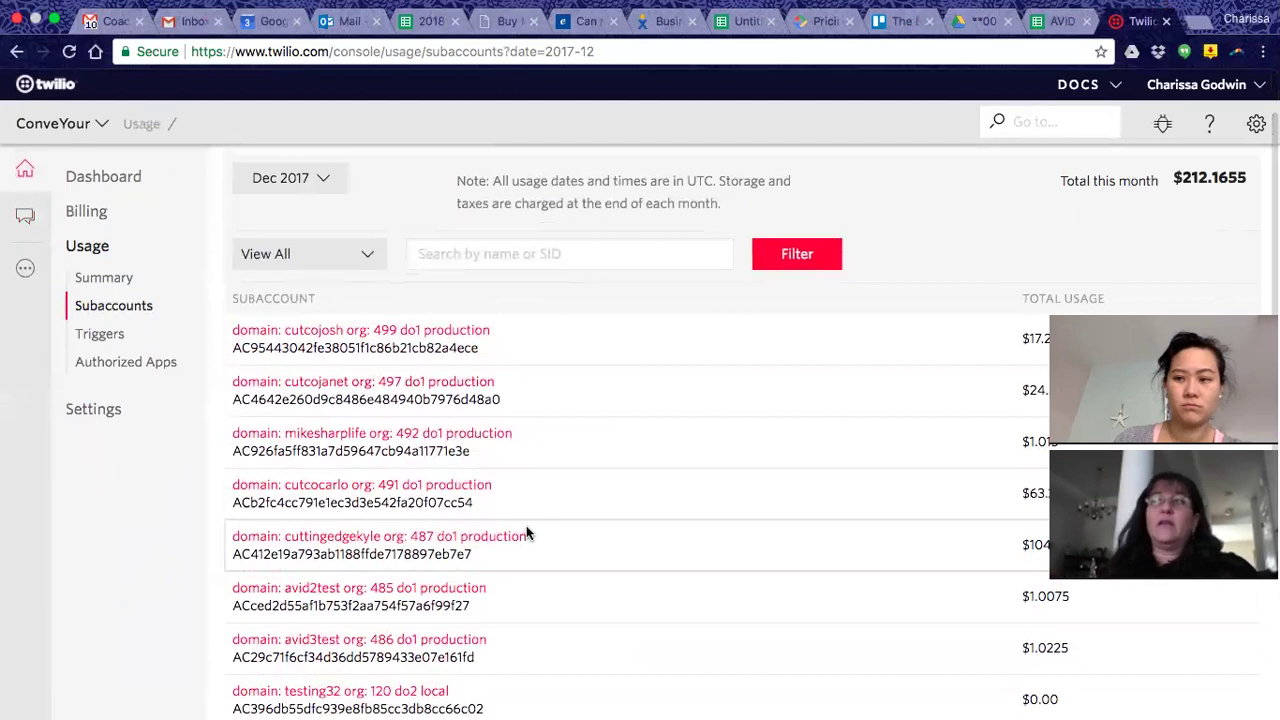
pyautogui.scroll(-3, 526, 533)
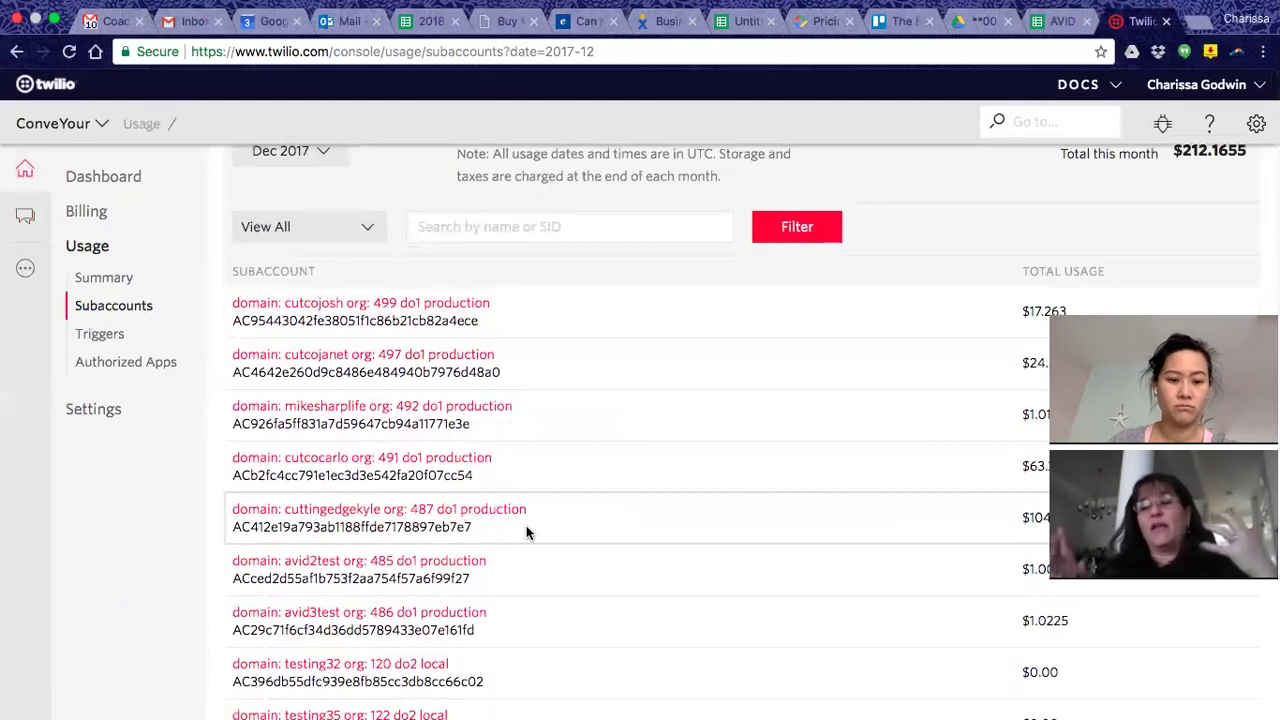
pyautogui.scroll(2, 526, 533)
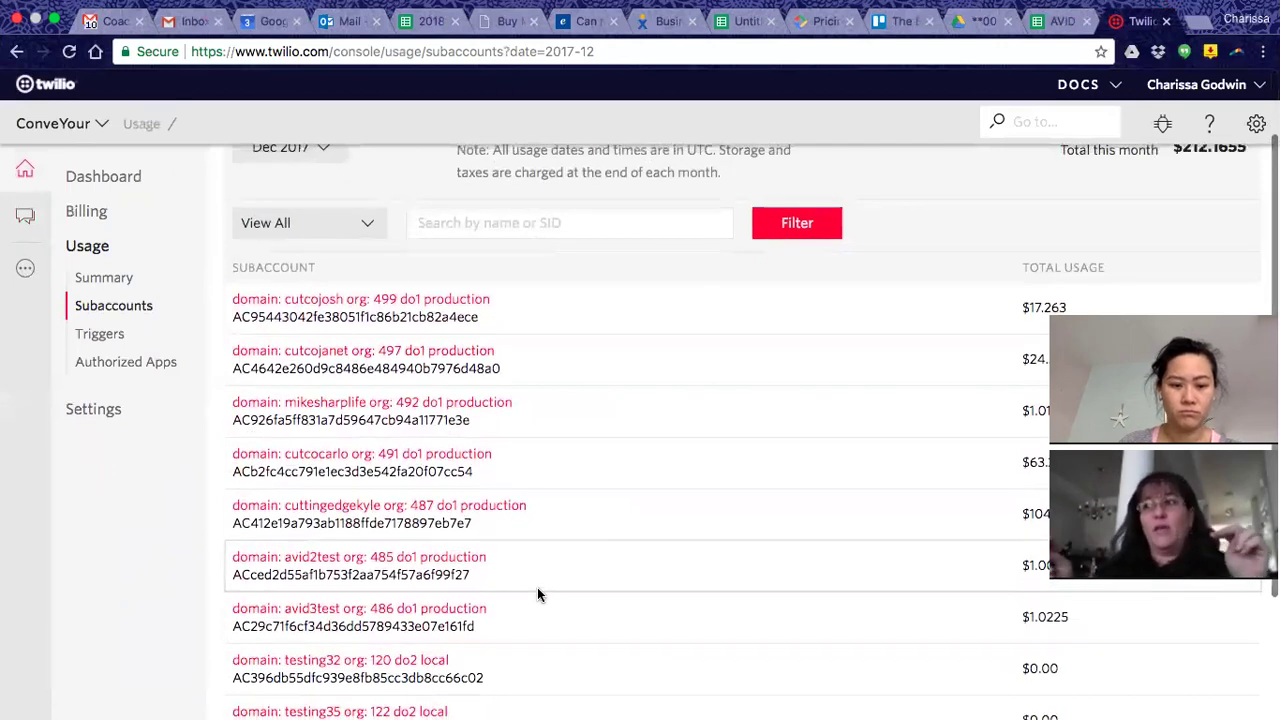
pyautogui.scroll(1, 537, 589)
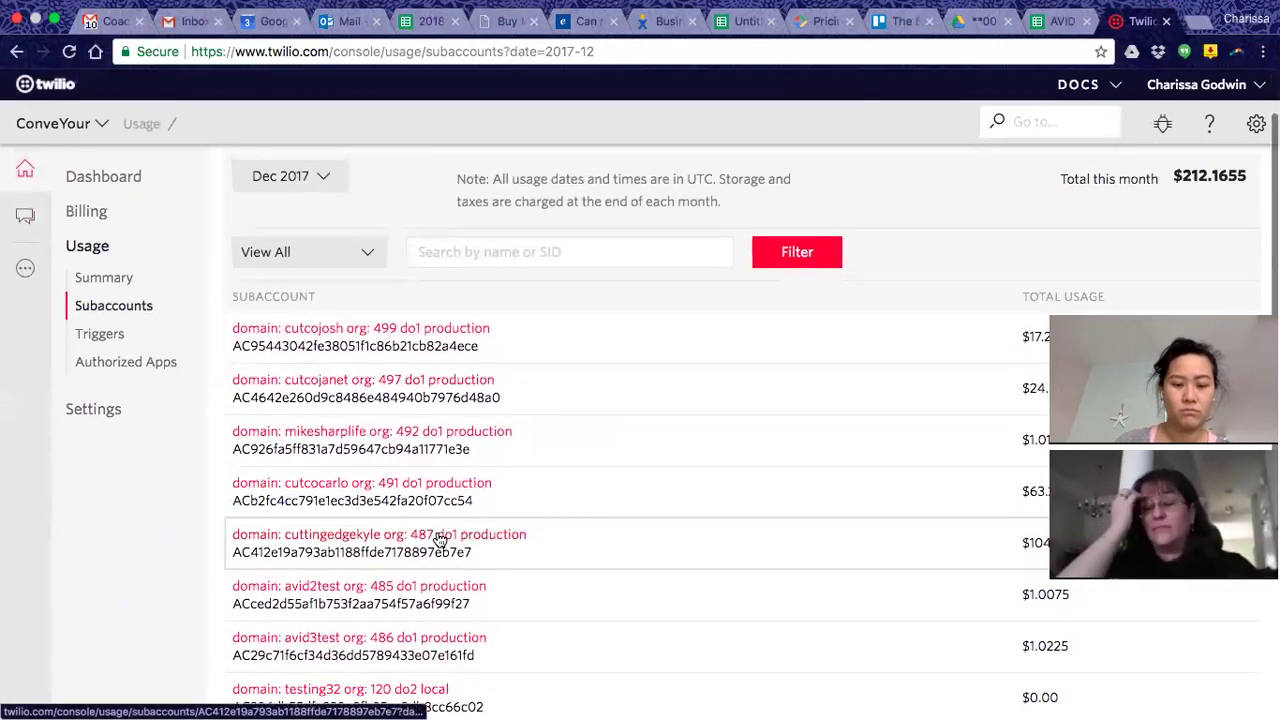
pyautogui.click(440, 540)
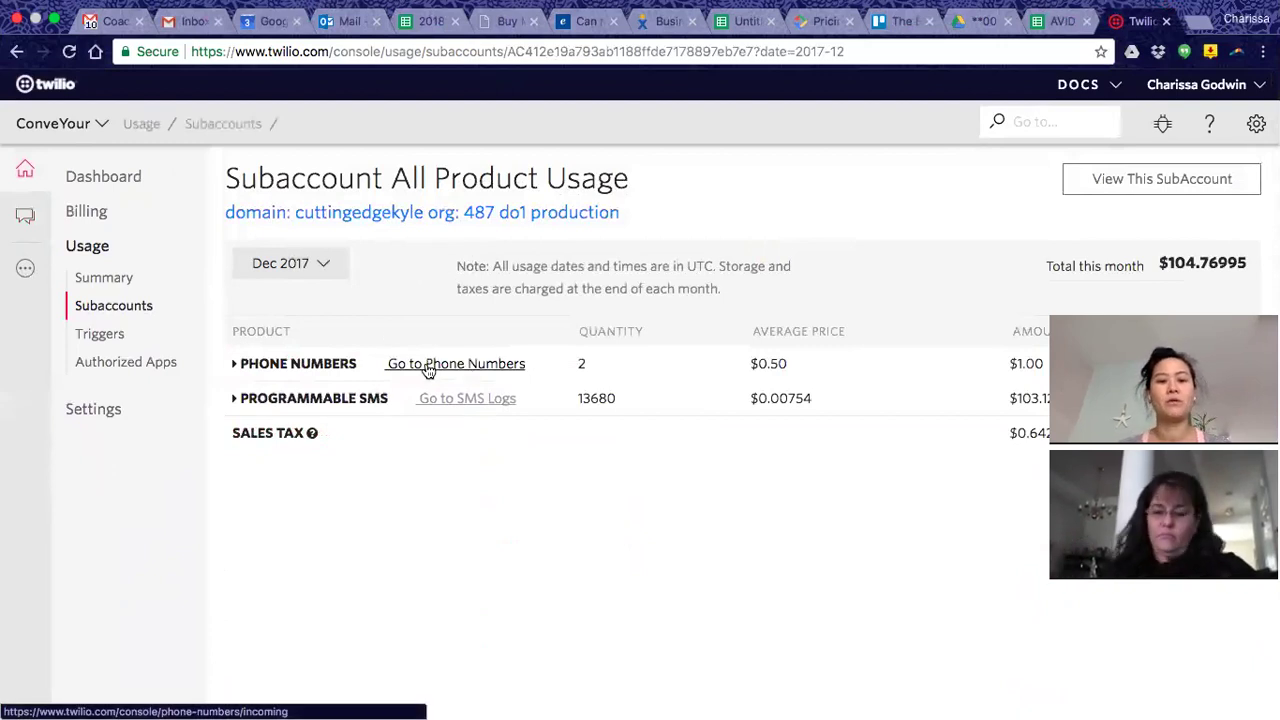
# Expand Programmable SMS and its SMS and MMS rows to show outbound SMS, inbound SMS and inbound MMS
pyautogui.click(235, 400)
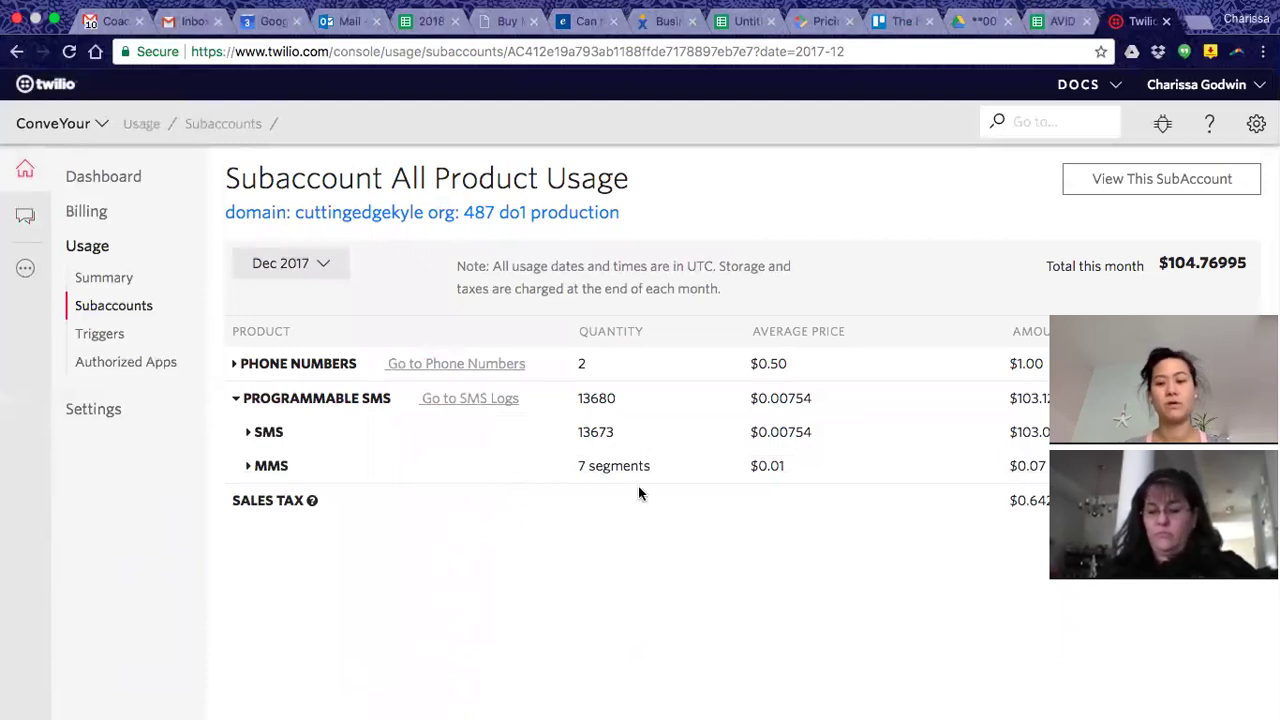
pyautogui.click(249, 432)
pyautogui.click(251, 535)
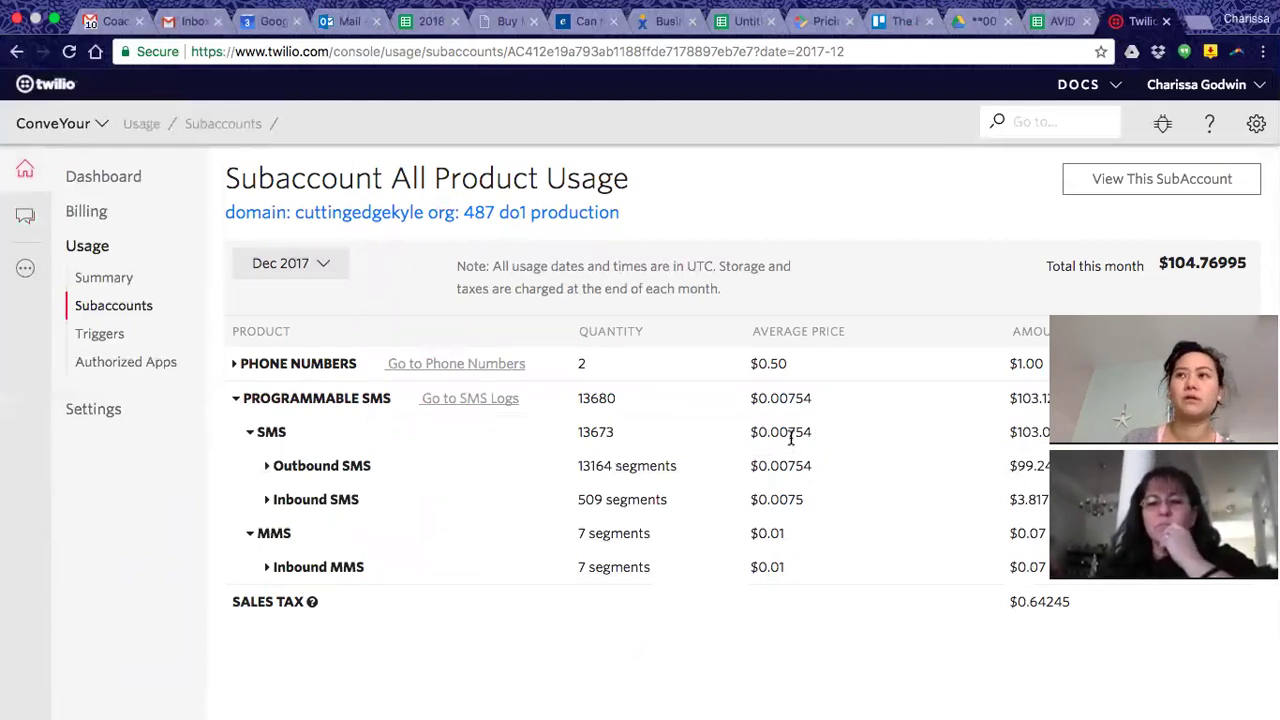
# Calculate 0.015-0.007 with Spotlight's built-in calculator
pyautogui.moveTo(1250, 8)
pyautogui.click(1192, 10)
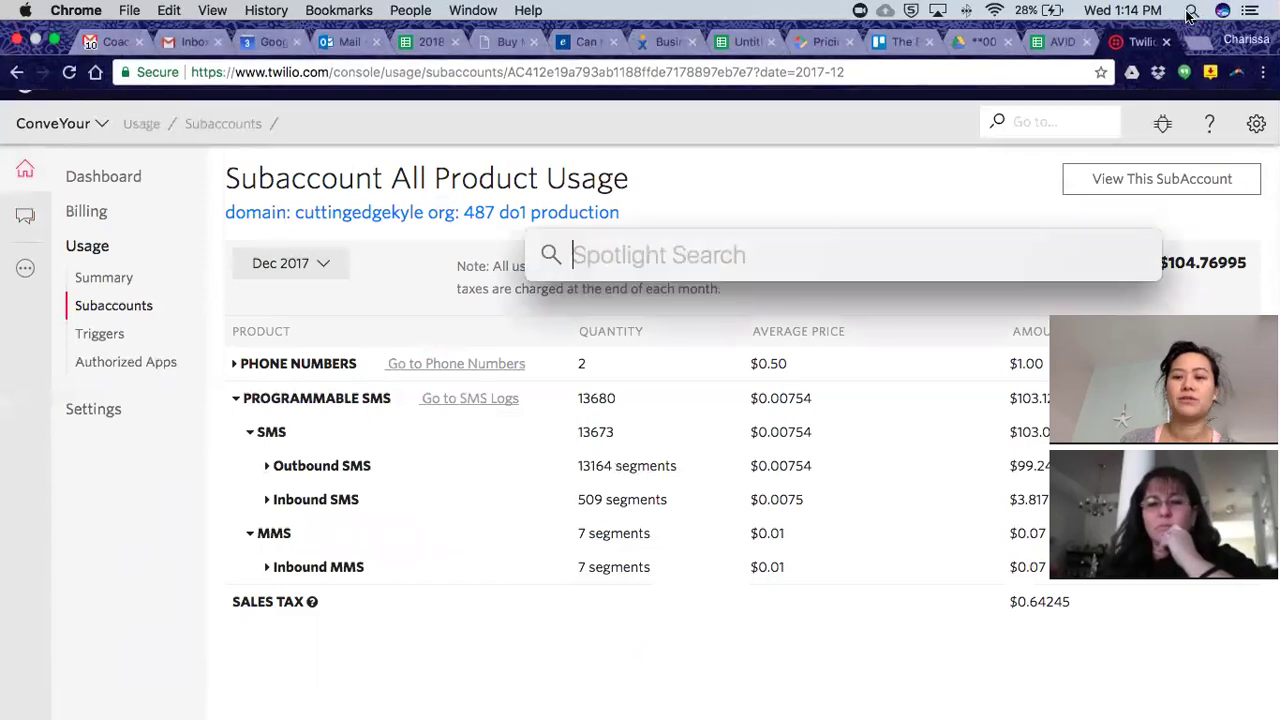
pyautogui.write('1.5')
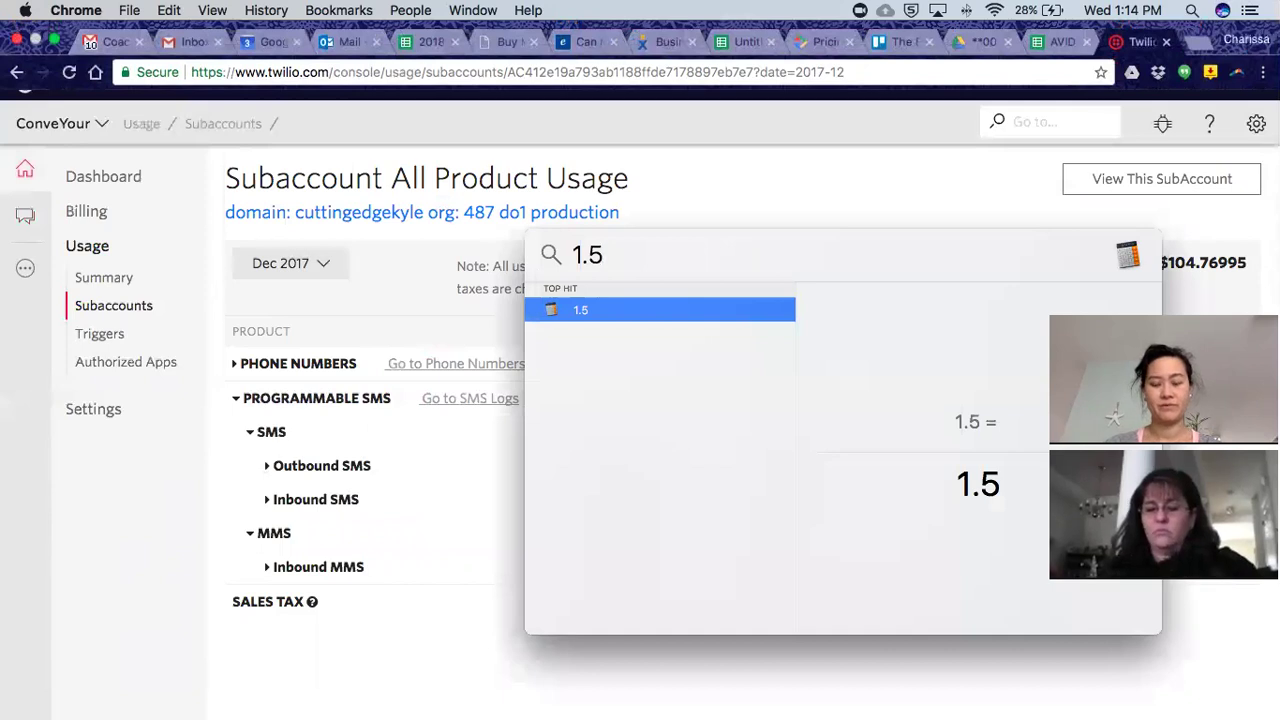
pyautogui.write('-')
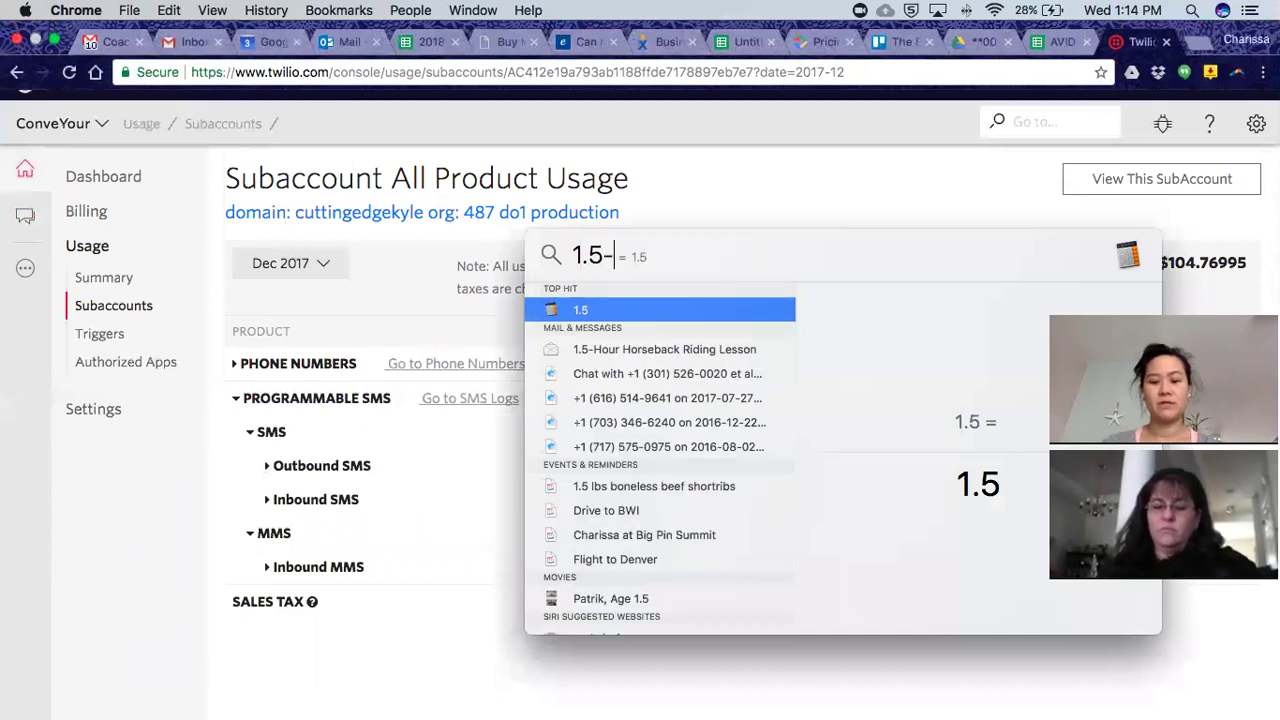
pyautogui.write('0.')
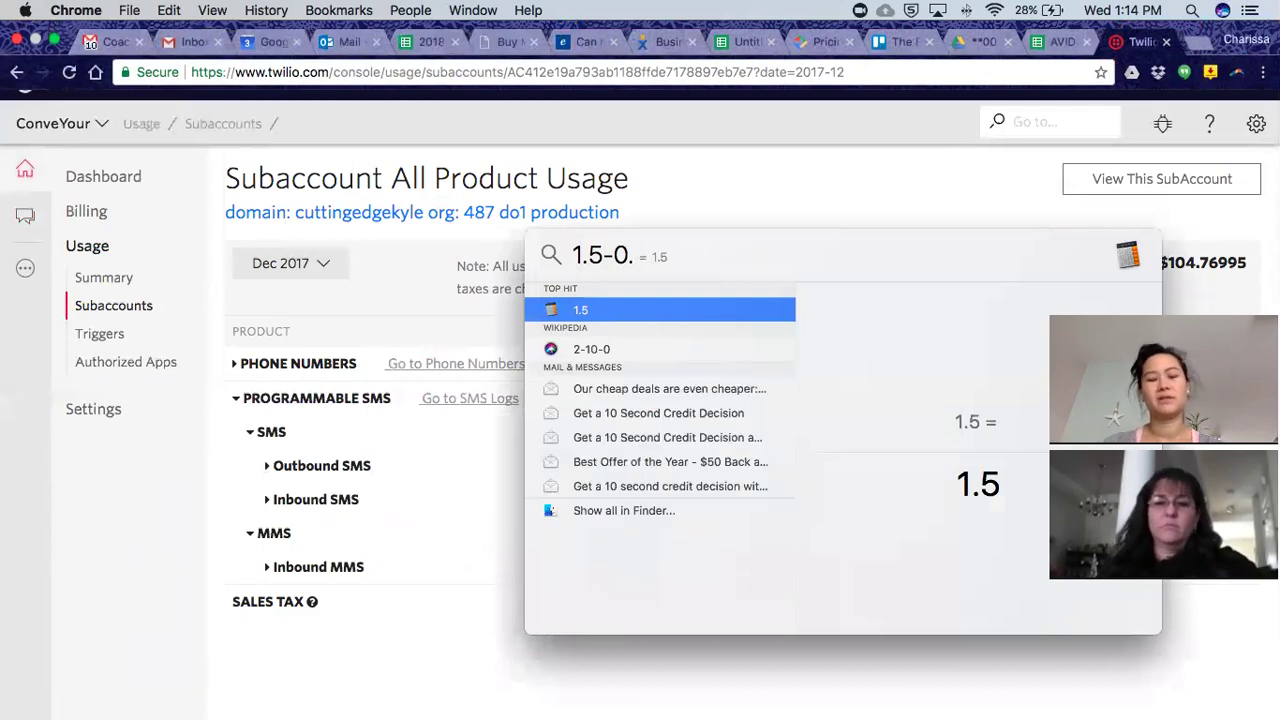
pyautogui.press('BackSpace')
pyautogui.press('BackSpace')
pyautogui.press('BackSpace')
pyautogui.press('BackSpace')
pyautogui.press('BackSpace')
pyautogui.press('BackSpace')
pyautogui.write('0')
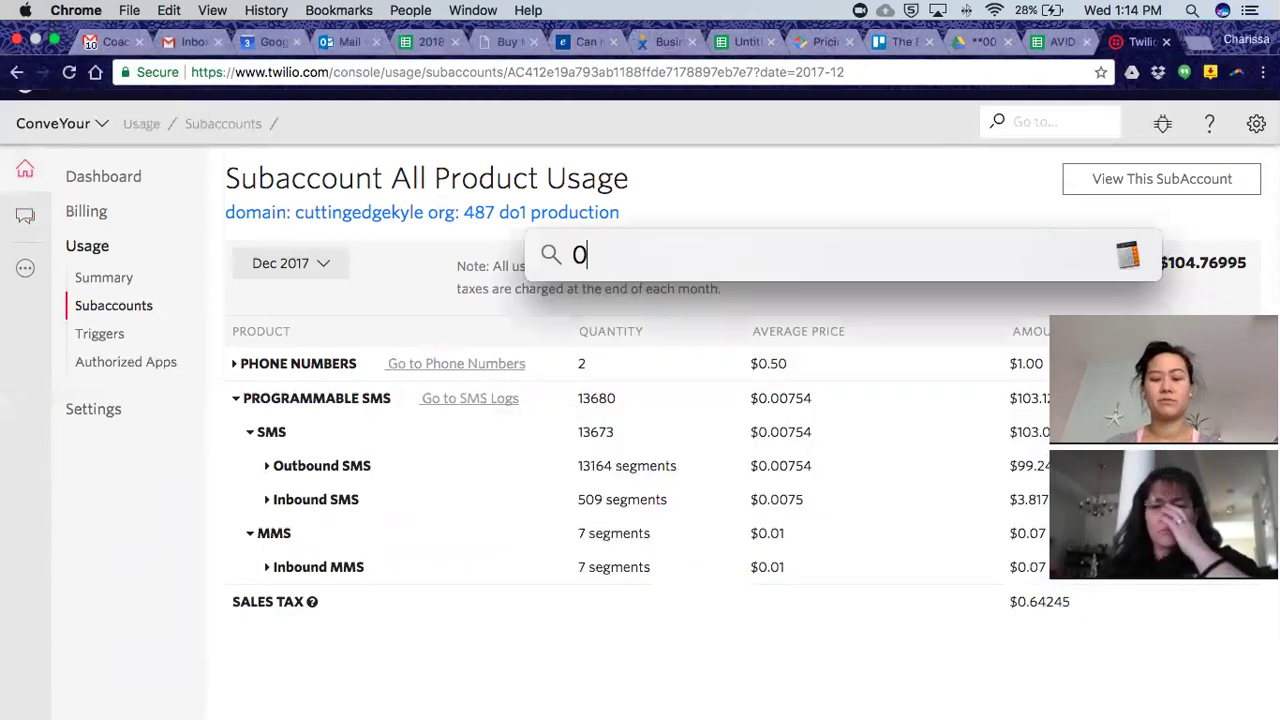
pyautogui.write('.015')
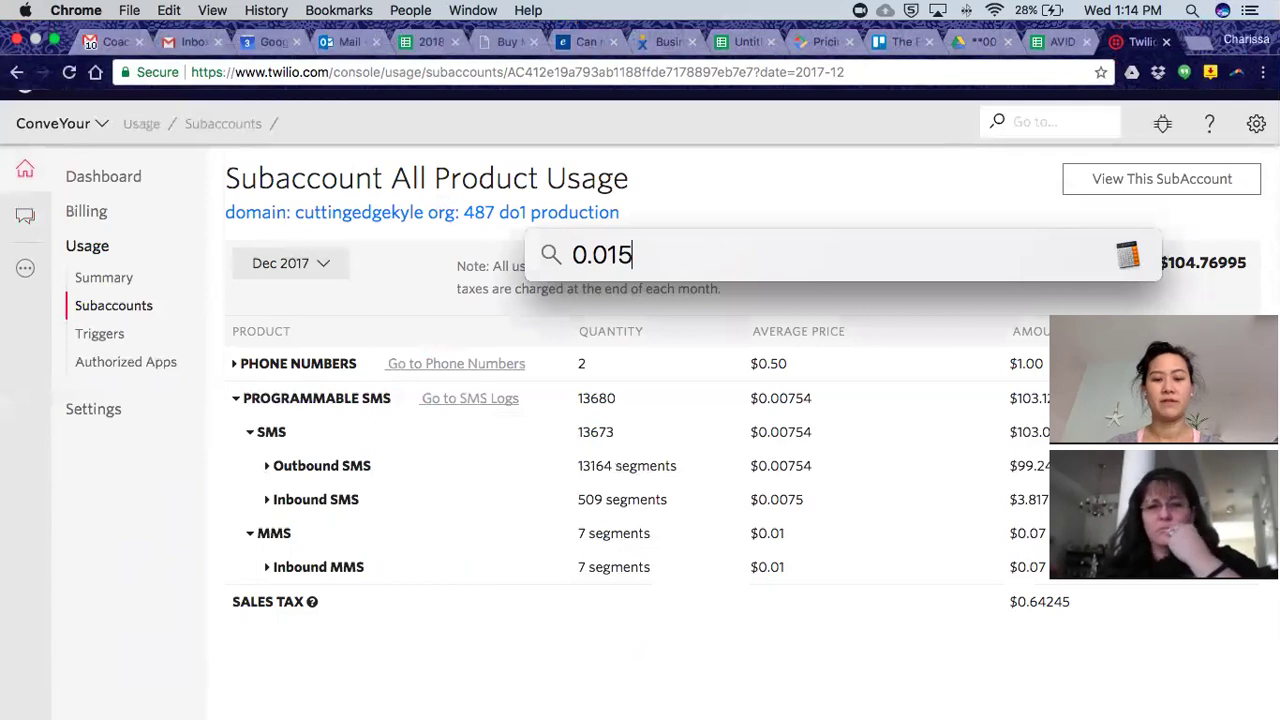
pyautogui.write('-0.00')
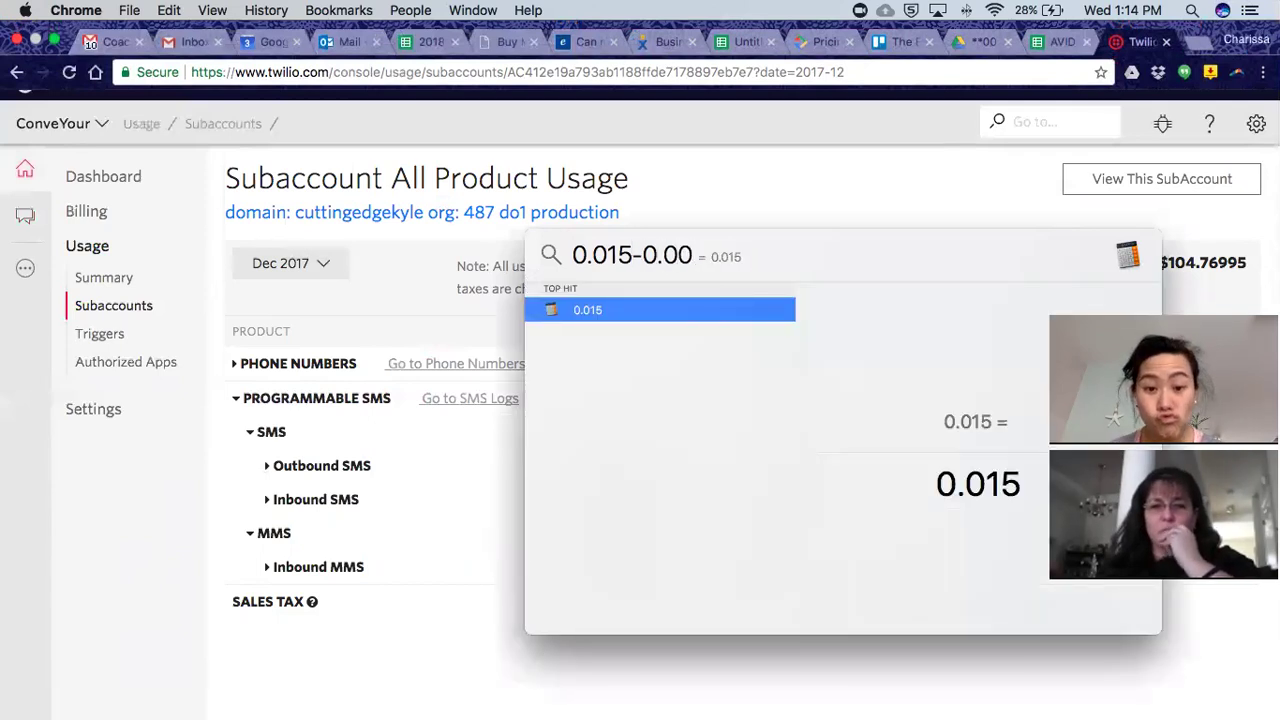
pyautogui.write('7')
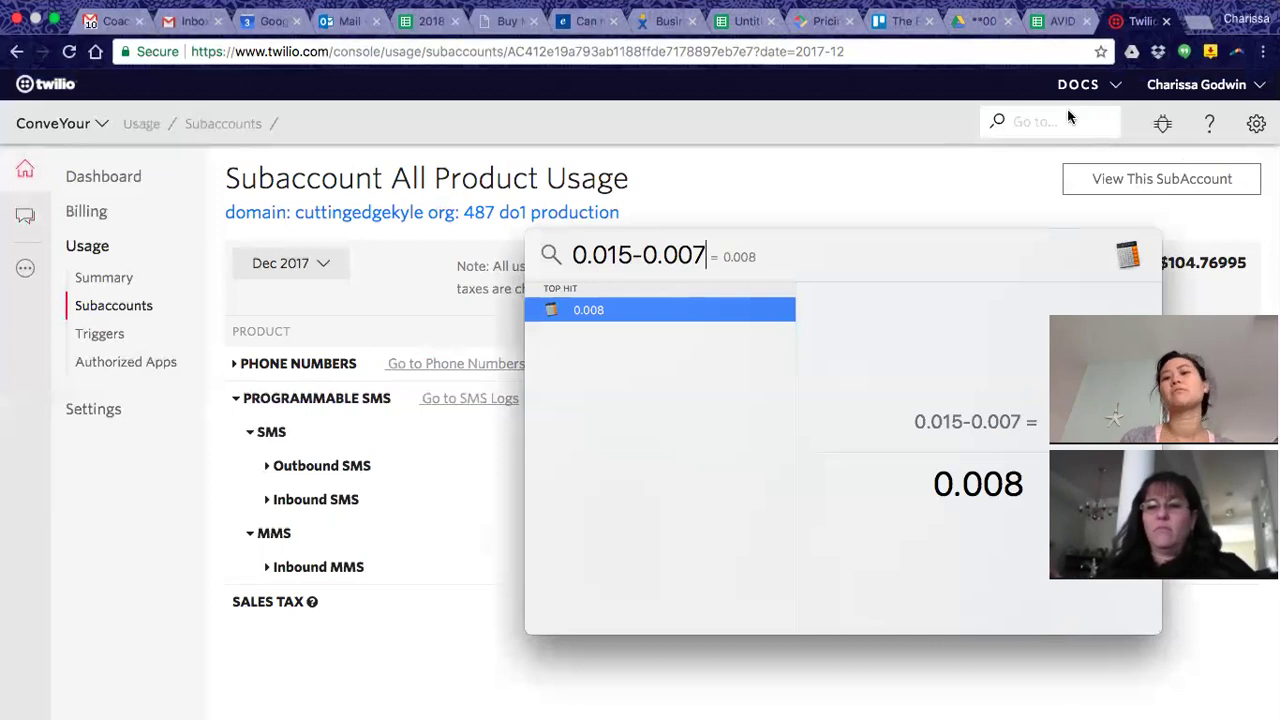
# Search Google Drive for 'cpo' and open the Costing for CPO Gen Programs spreadsheet
pyautogui.click(980, 20)
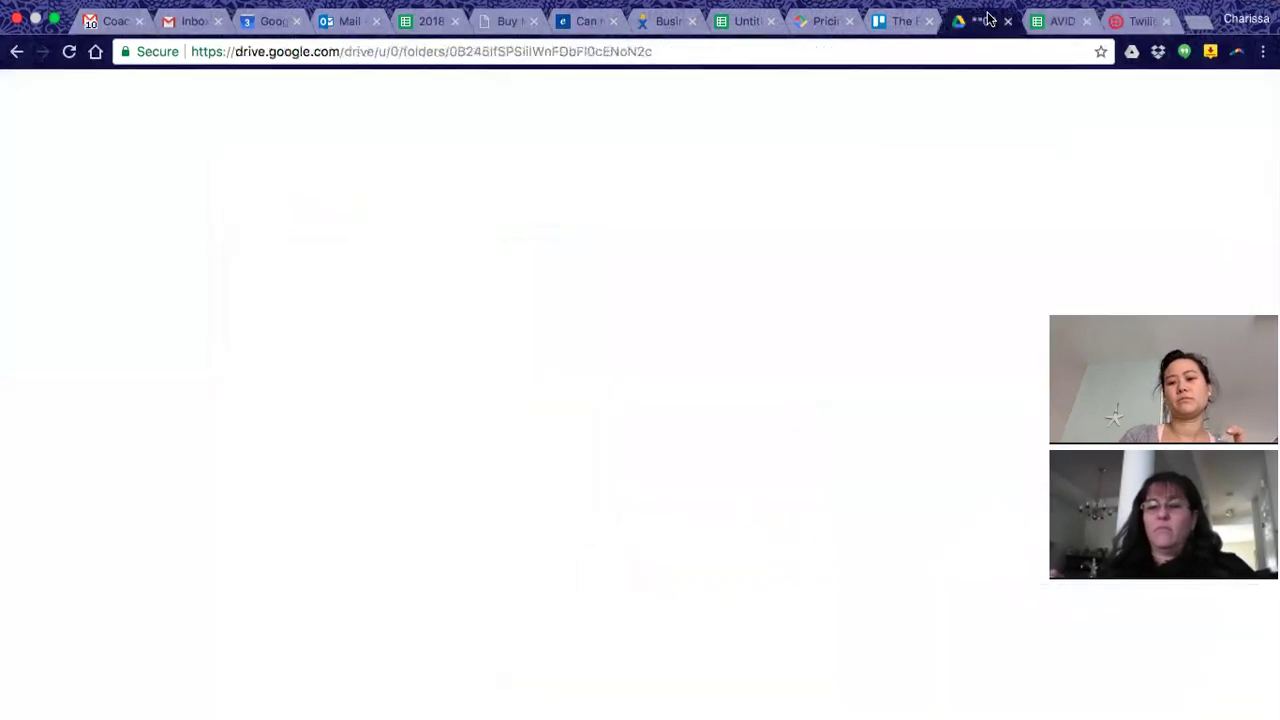
pyautogui.scroll(2, 551, 362)
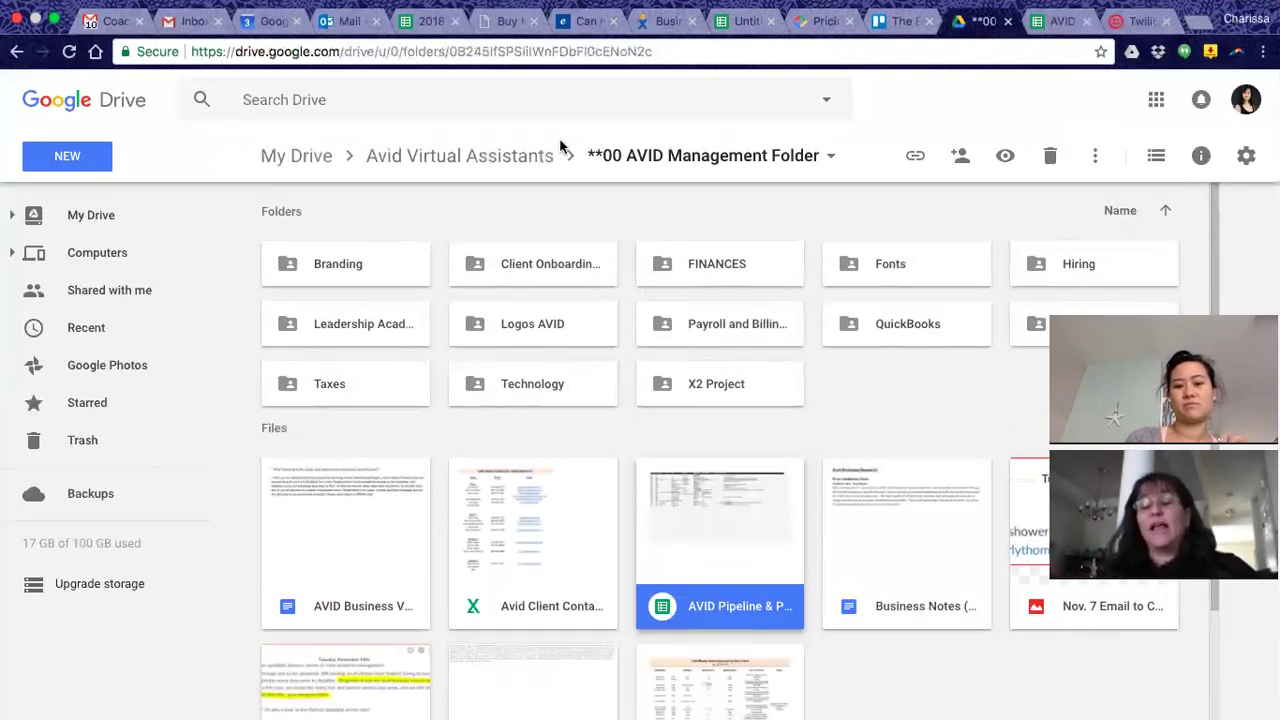
pyautogui.click(549, 105)
pyautogui.write('cpo')
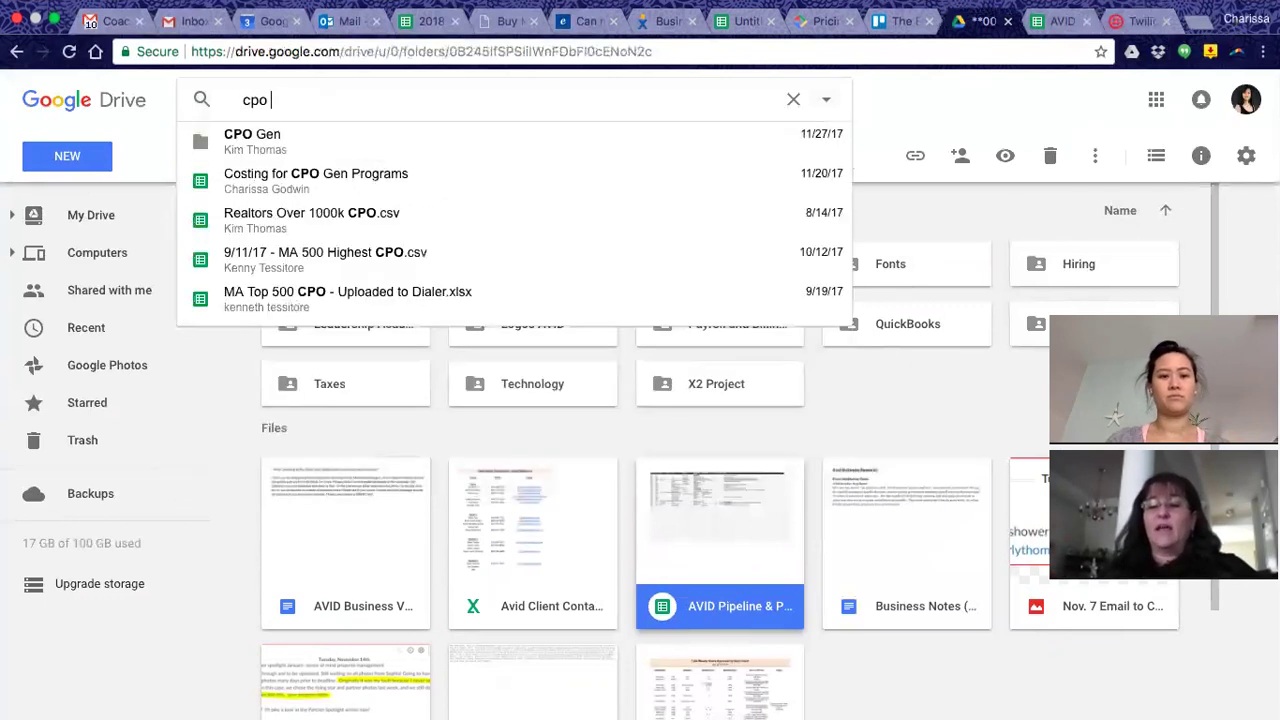
pyautogui.press('Down')
pyautogui.press('Return')
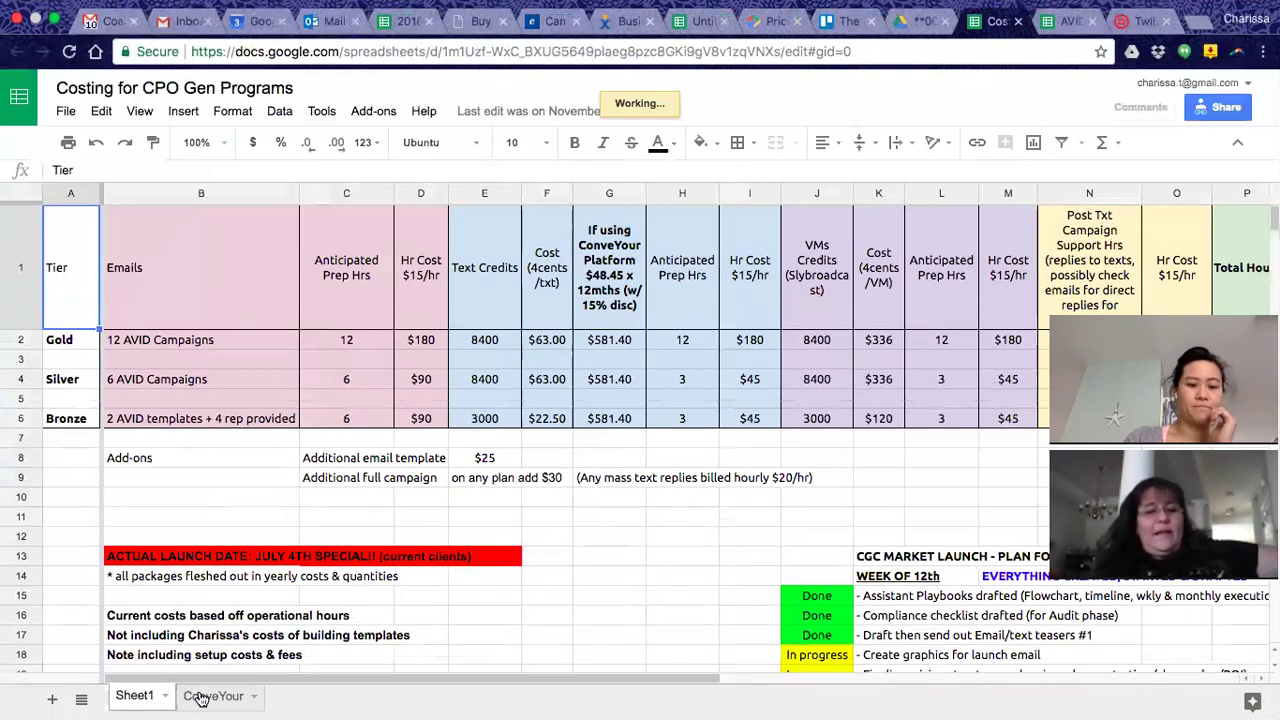
# Scroll through the ConveYour sheet's costing notes, then bring up the AVID Pipeline & Prospects Clients sheet
pyautogui.click(205, 696)
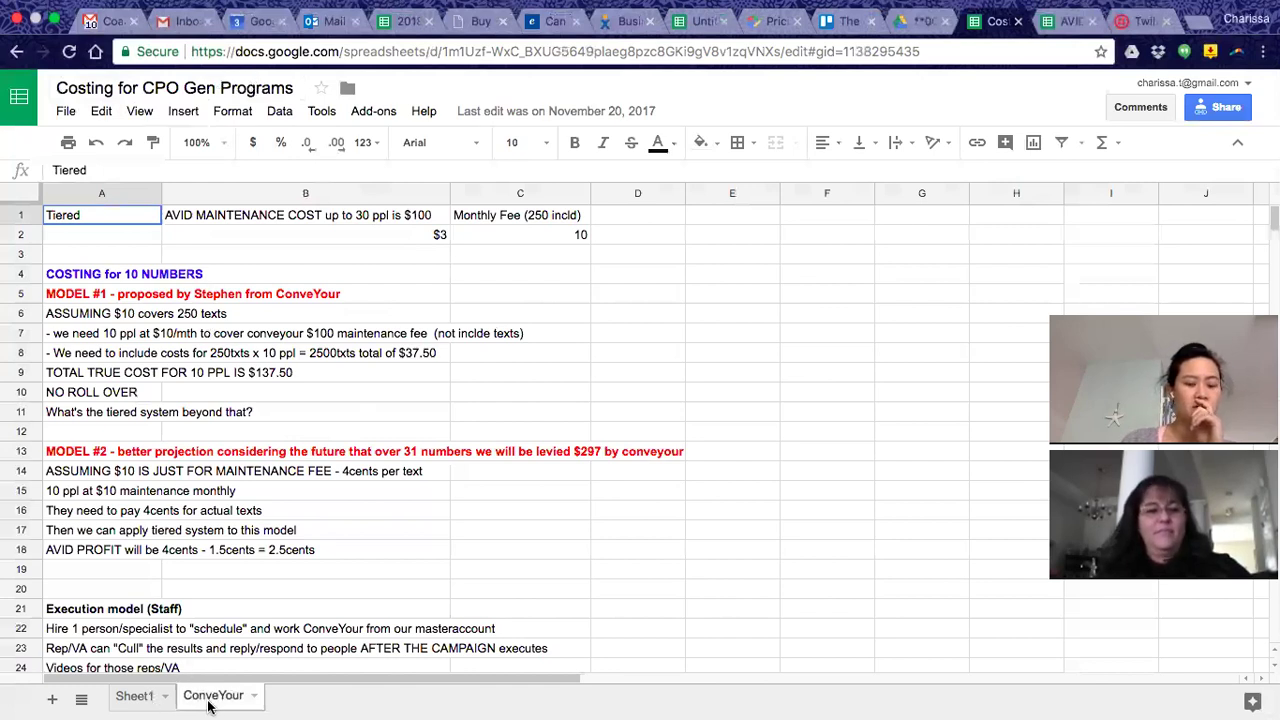
pyautogui.scroll(-2, 224, 437)
pyautogui.scroll(2, 224, 437)
pyautogui.scroll(-4, 224, 437)
pyautogui.scroll(5, 224, 441)
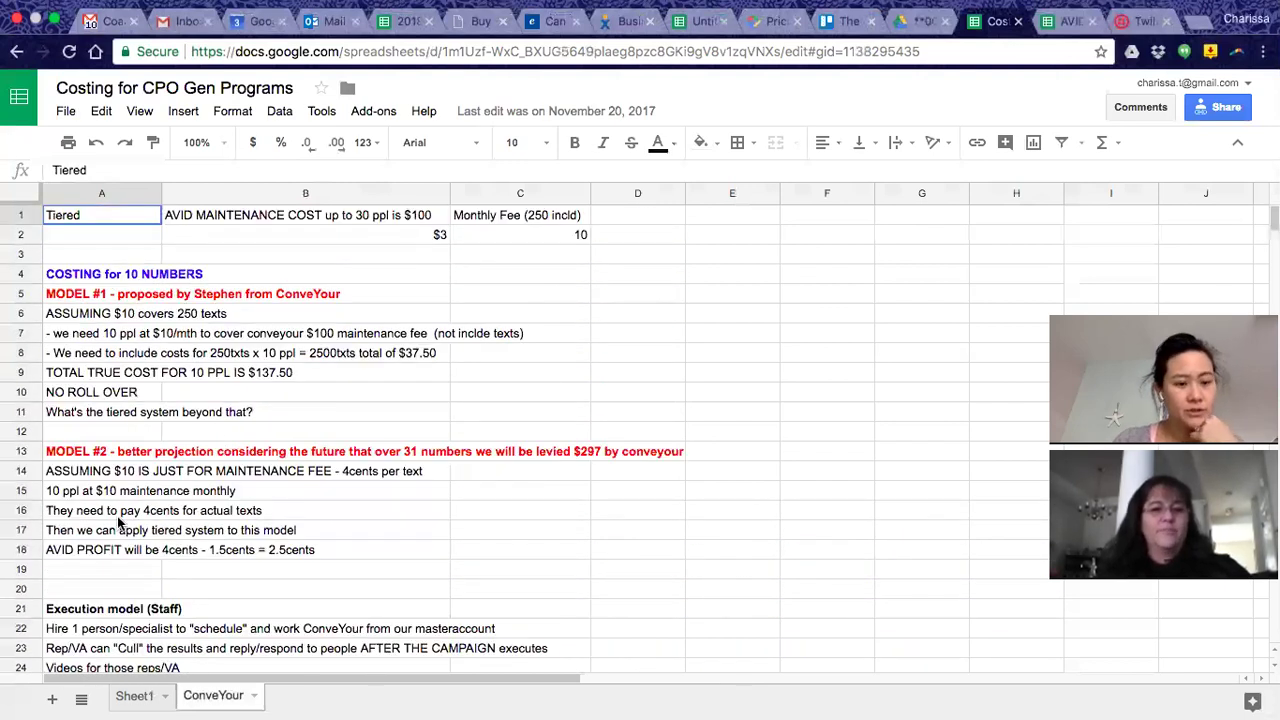
pyautogui.scroll(-6, 120, 595)
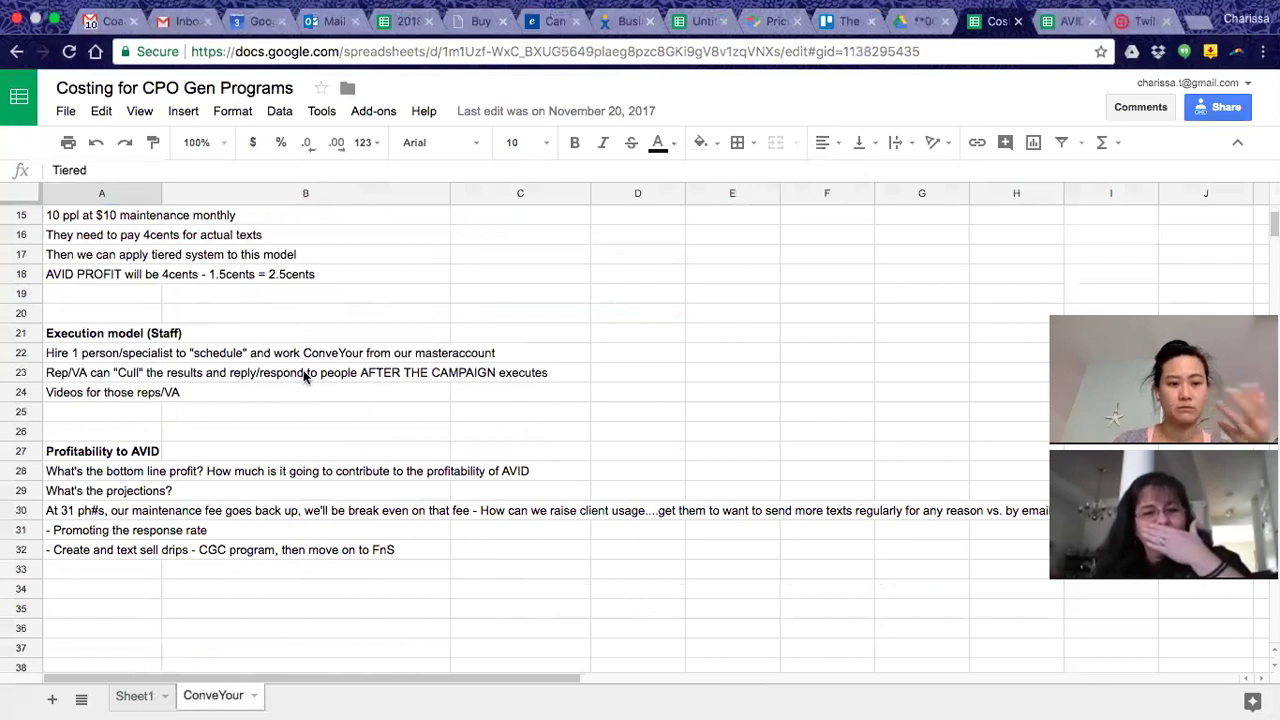
pyautogui.scroll(2, 305, 375)
pyautogui.scroll(4, 305, 375)
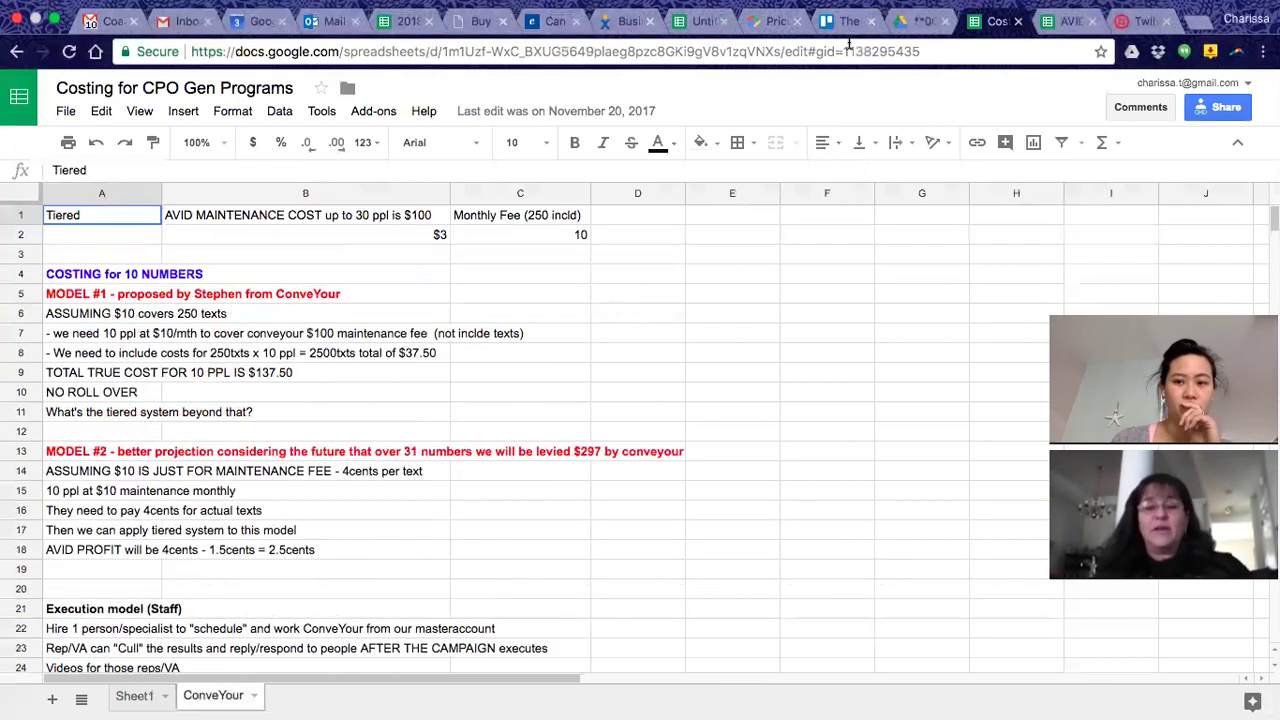
pyautogui.click(1063, 21)
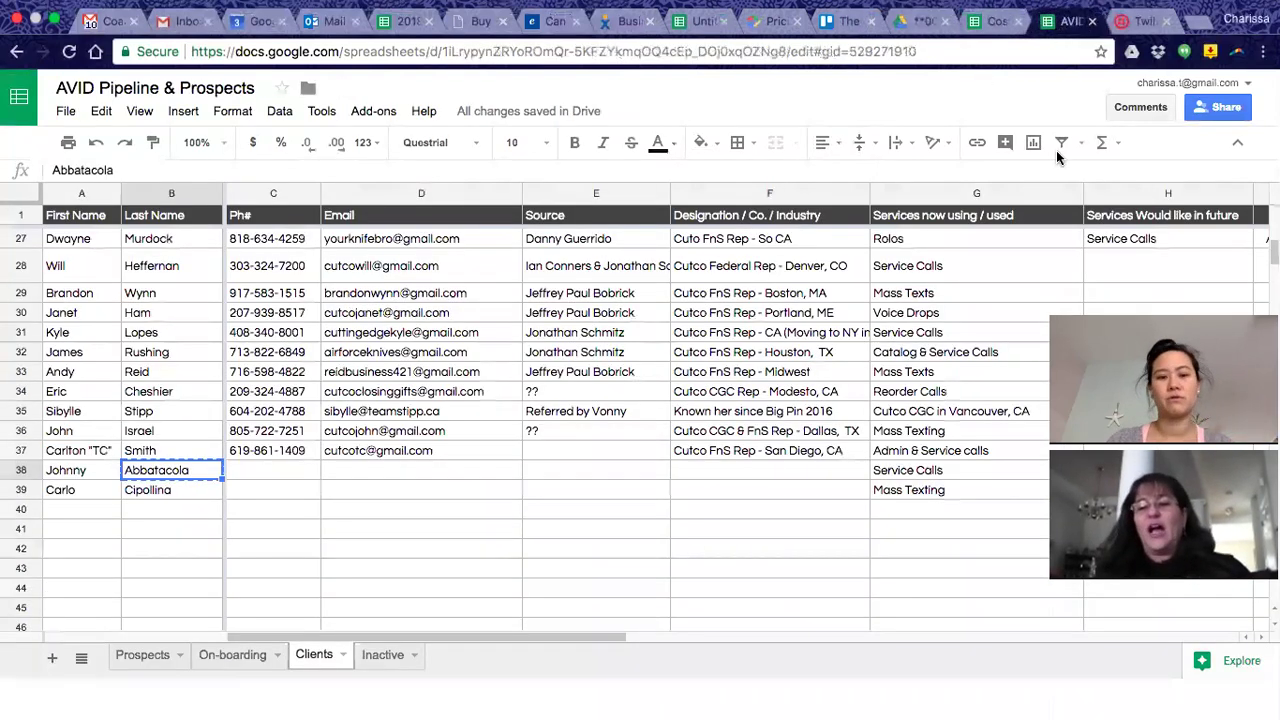
# Return to Twilio's Dec 2017 subaccount product usage page, totalling $104.76995
pyautogui.click(1140, 21)
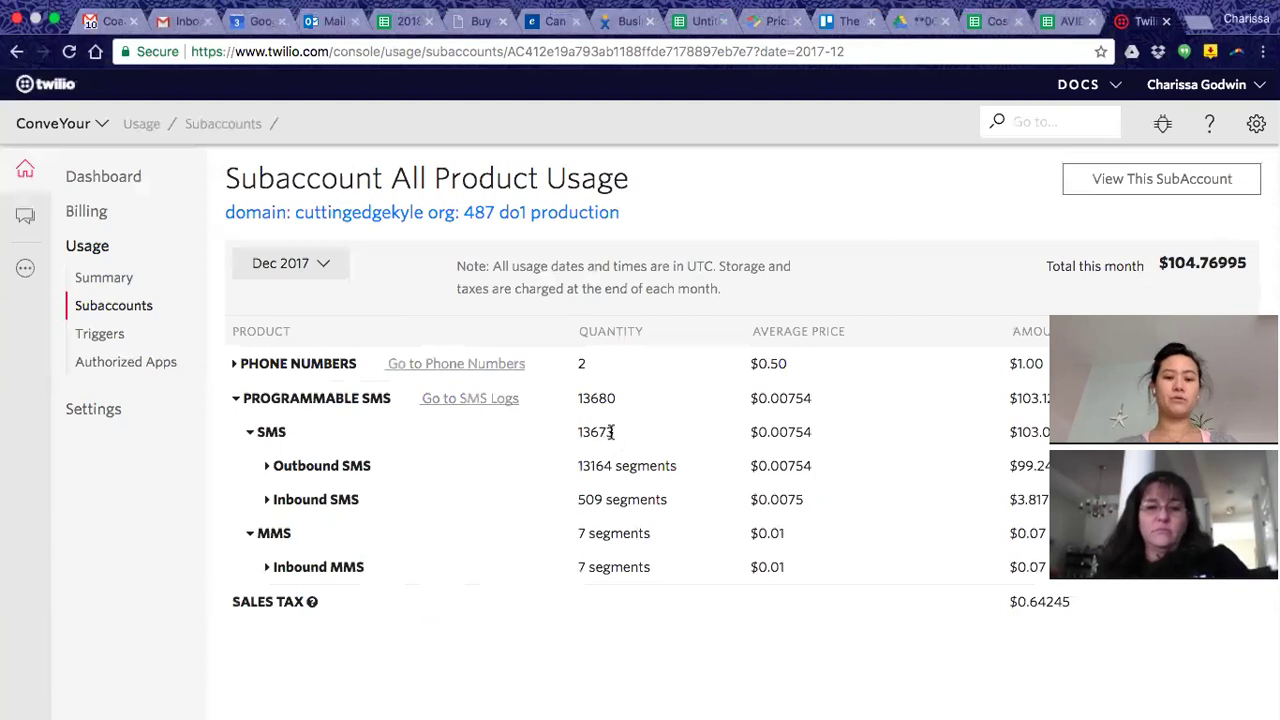
pyautogui.moveTo(614, 431); pyautogui.dragTo(580, 432)
pyautogui.moveTo(588, 536); pyautogui.dragTo(577, 533)
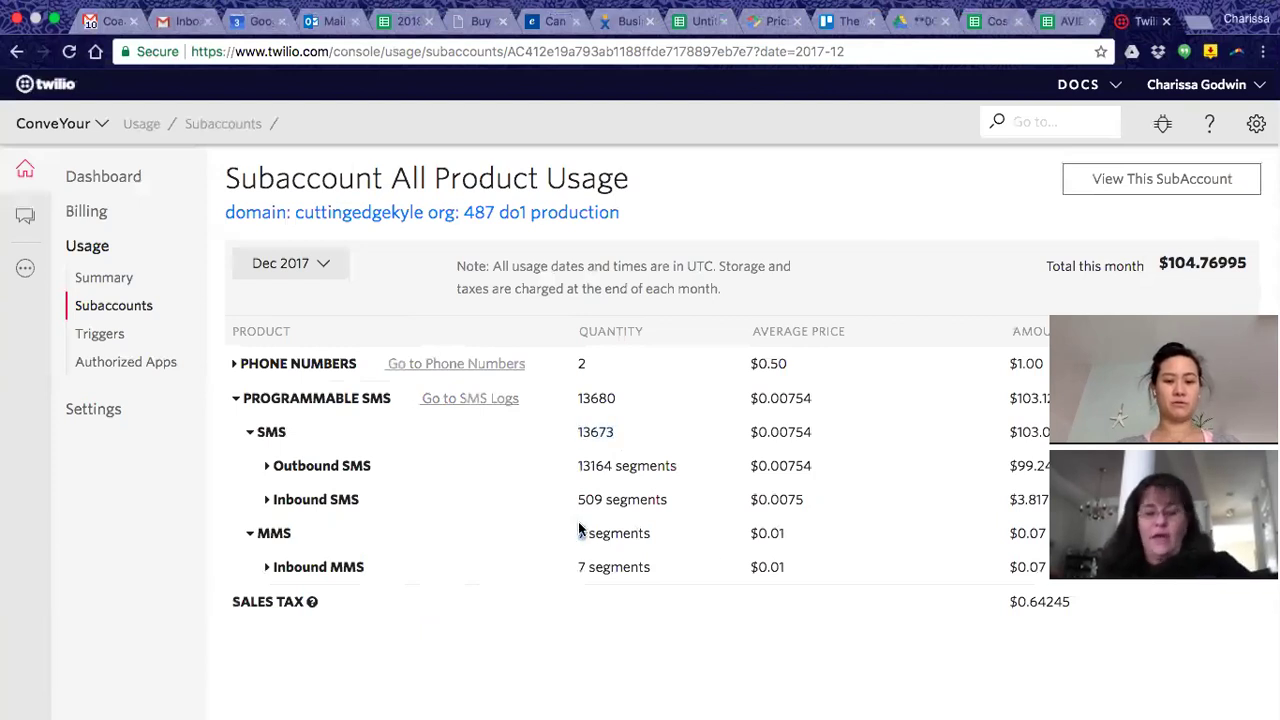
pyautogui.doubleClick(588, 431)
pyautogui.moveTo(581, 533); pyautogui.dragTo(571, 535)
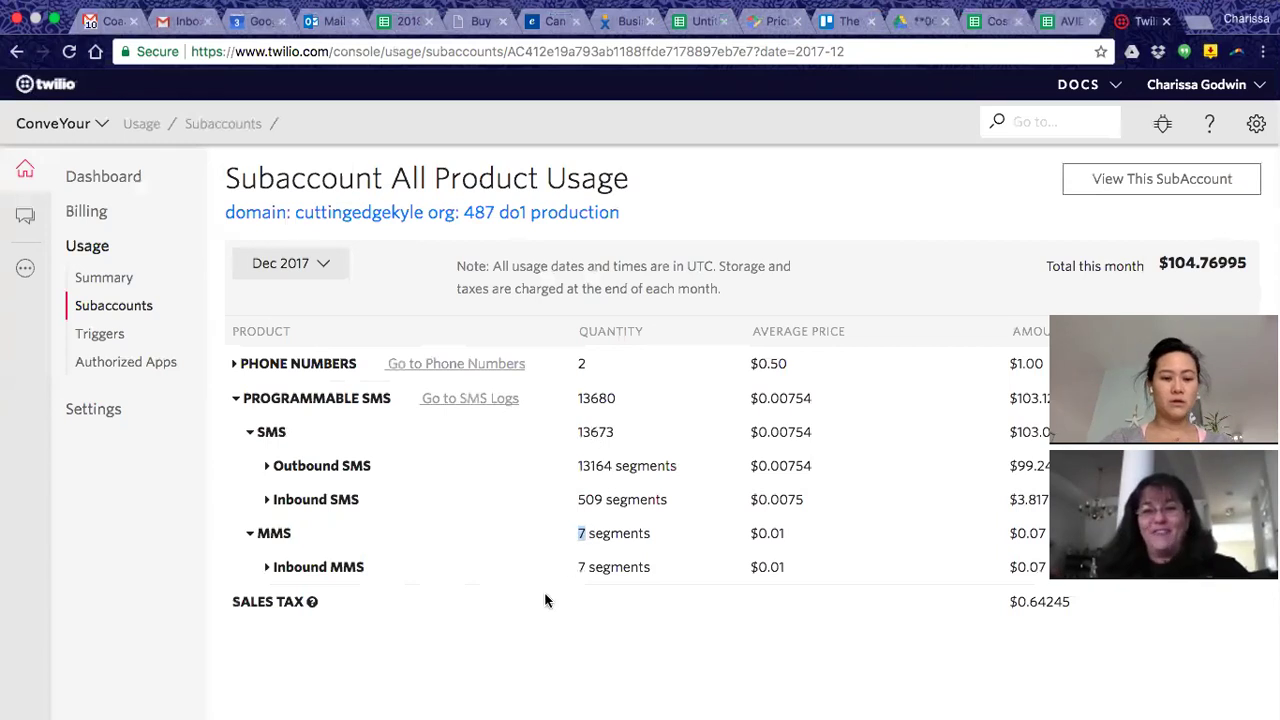
pyautogui.click(601, 451)
pyautogui.moveTo(578, 432); pyautogui.dragTo(617, 433)
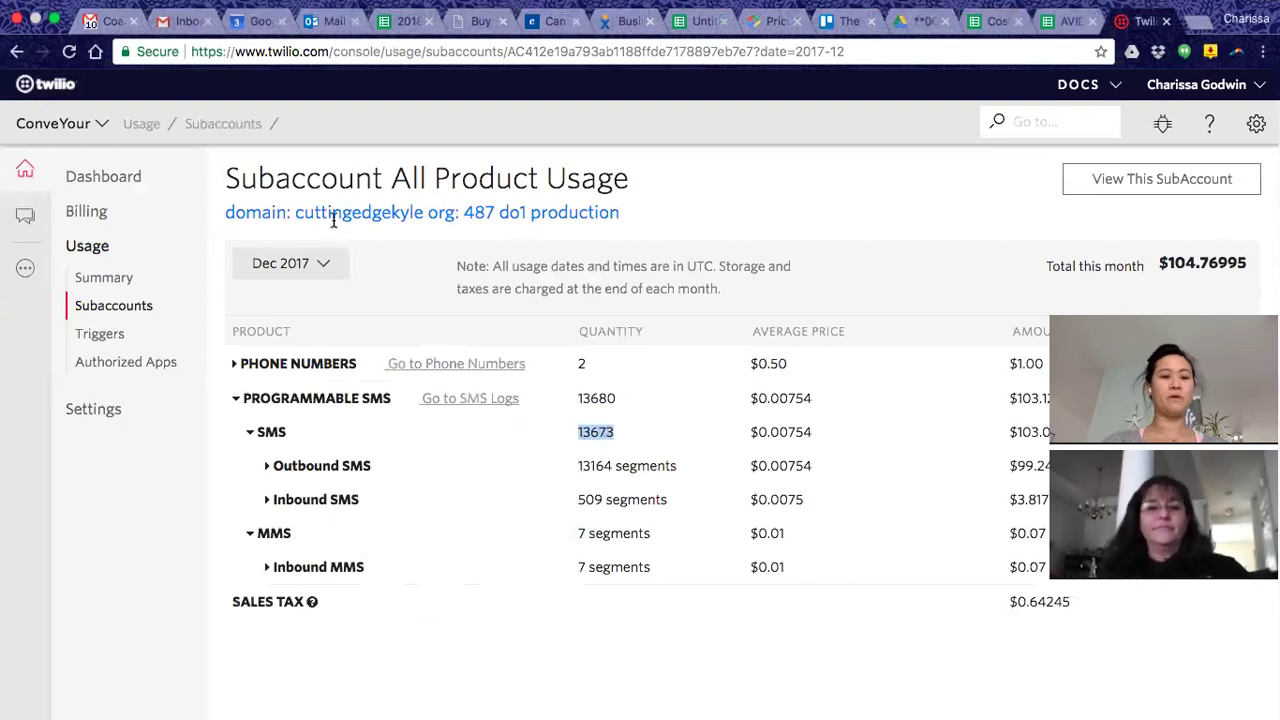
# Show Jan 2018 usage for the list of all subaccounts
pyautogui.click(320, 272)
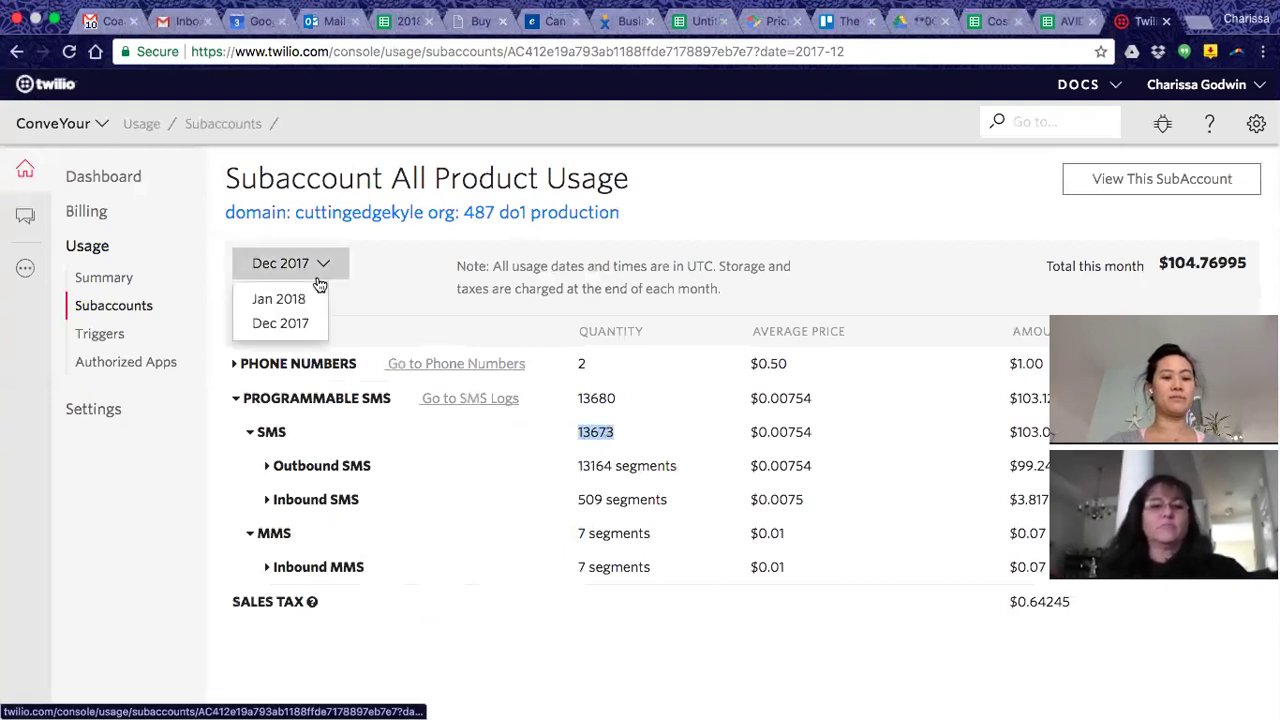
pyautogui.click(294, 306)
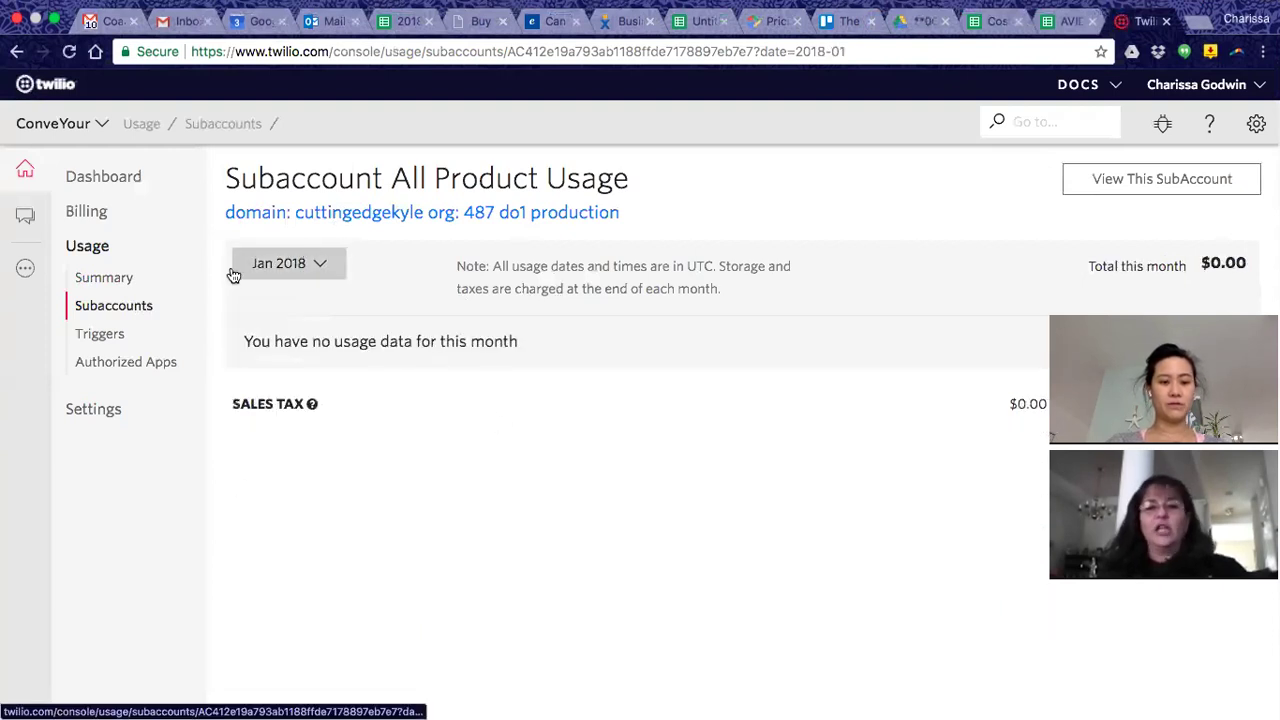
pyautogui.click(116, 307)
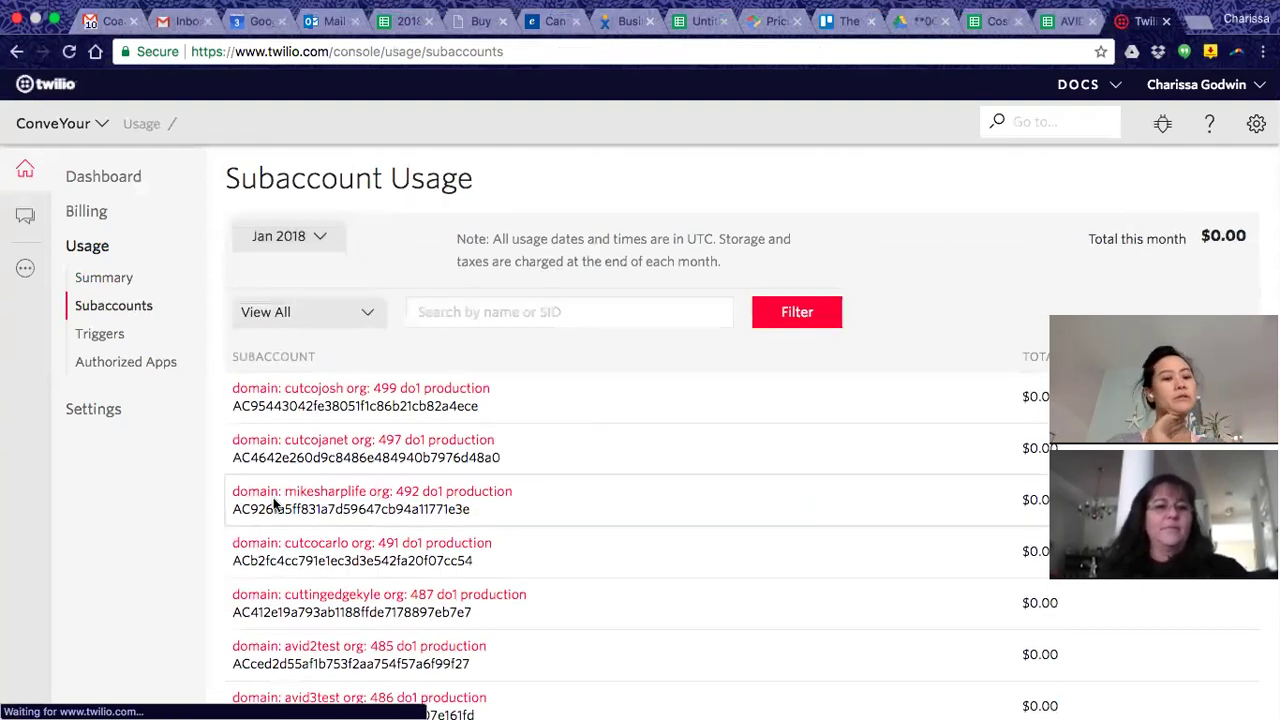
pyautogui.scroll(-3, 314, 566)
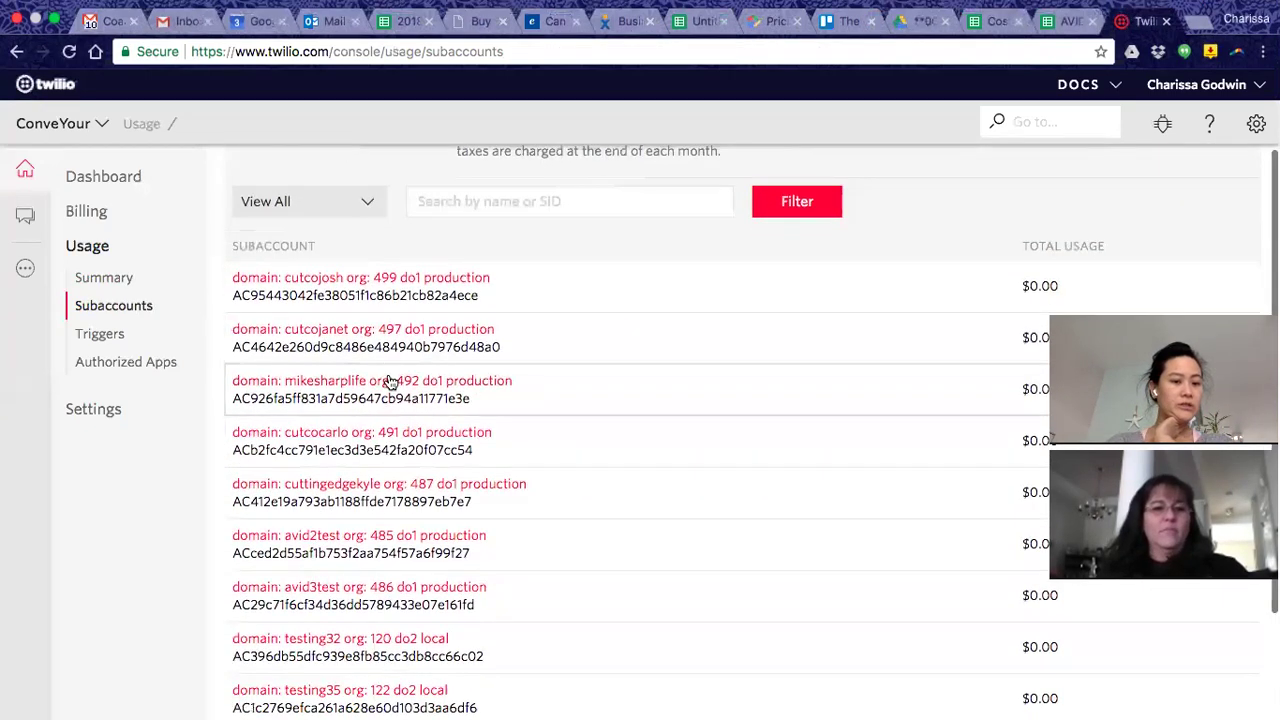
pyautogui.scroll(-2, 397, 370)
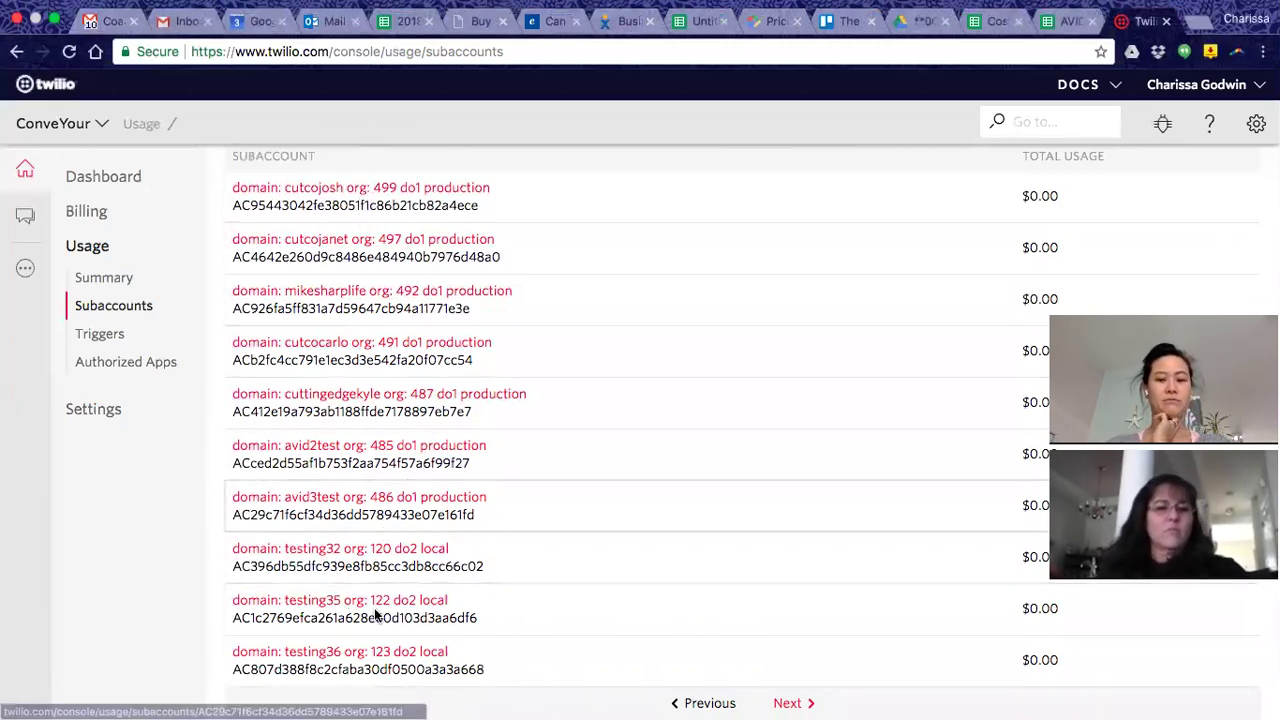
# Page through the subaccounts to confirm each shows $0.00, then switch to Messages
pyautogui.click(805, 704)
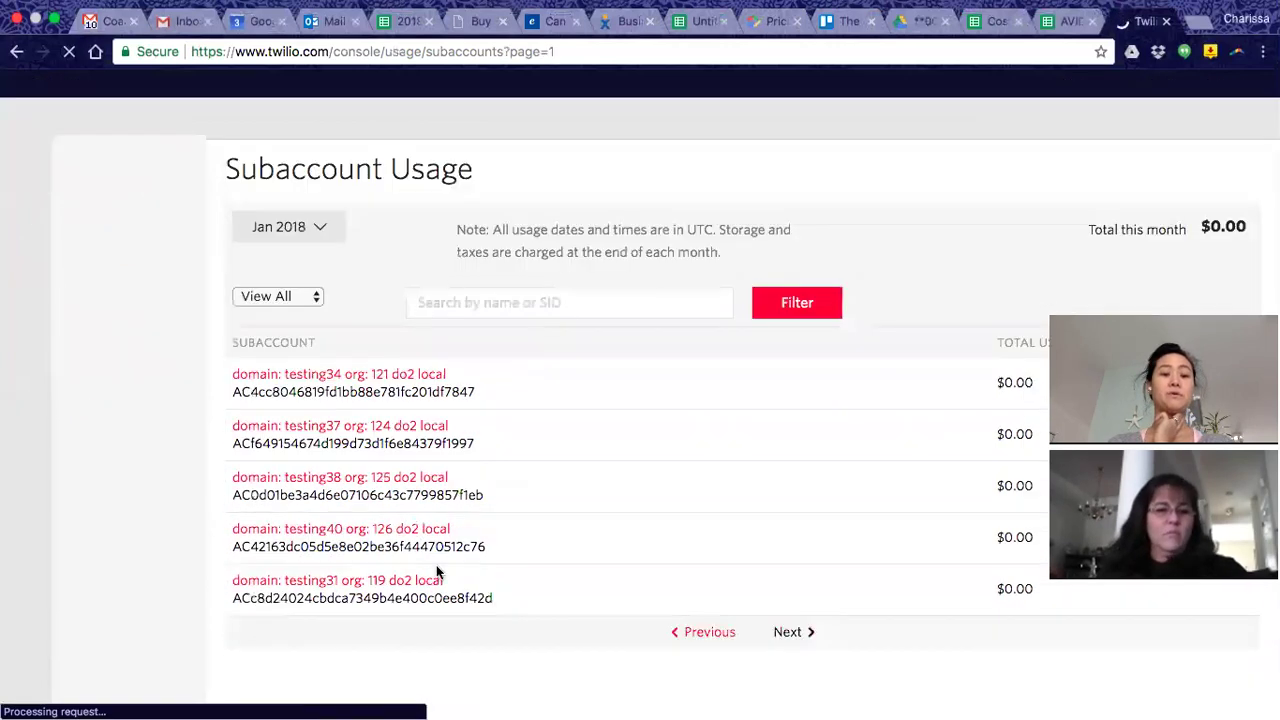
pyautogui.click(709, 646)
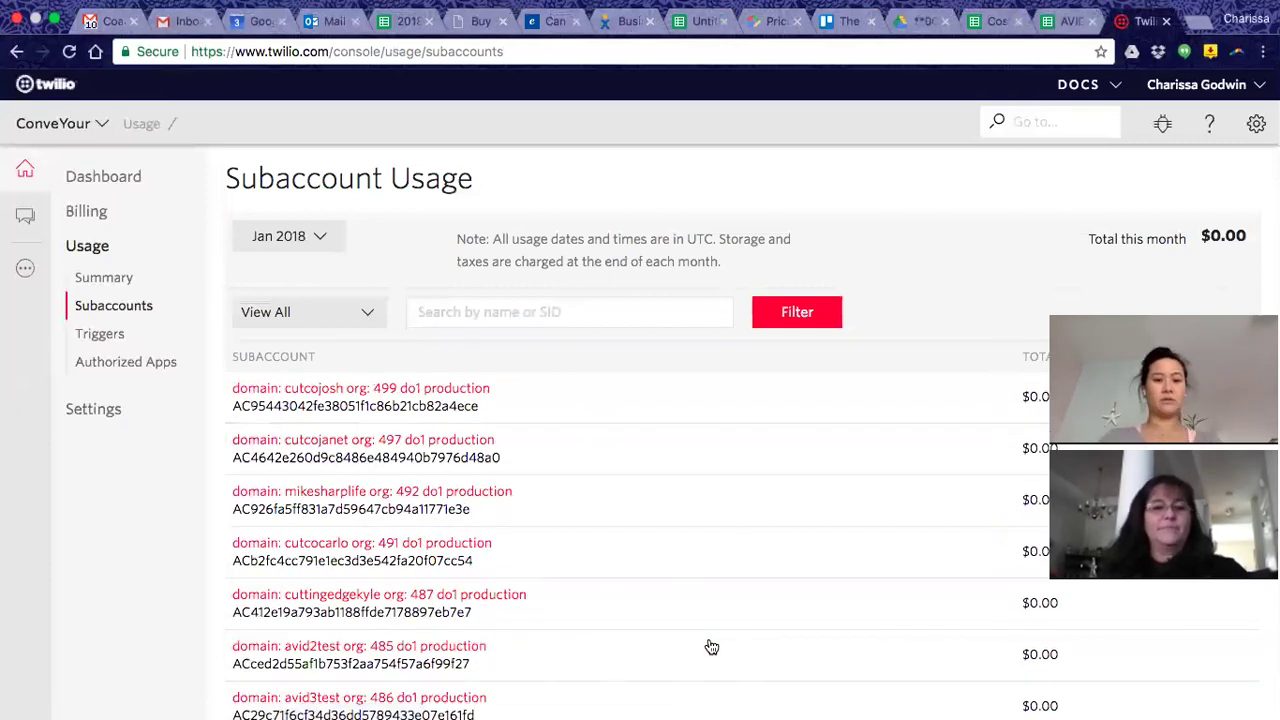
pyautogui.scroll(-3, 651, 674)
pyautogui.scroll(3, 700, 650)
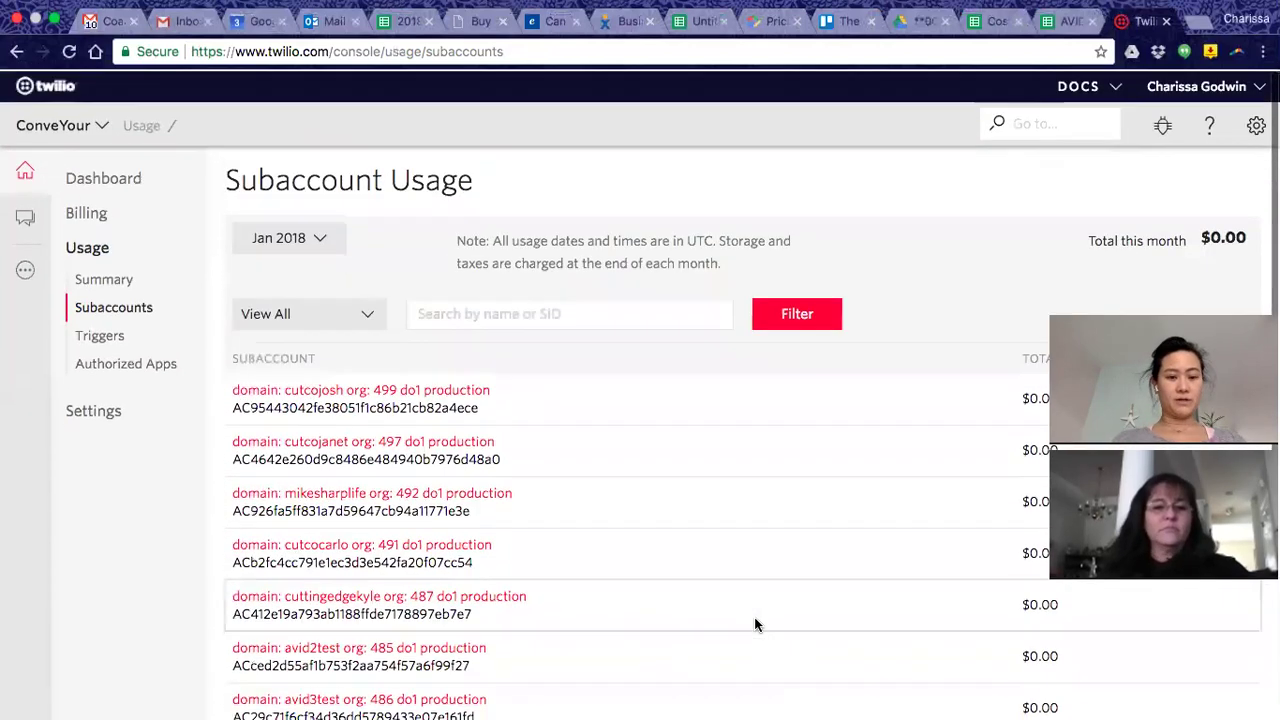
pyautogui.scroll(-2, 646, 487)
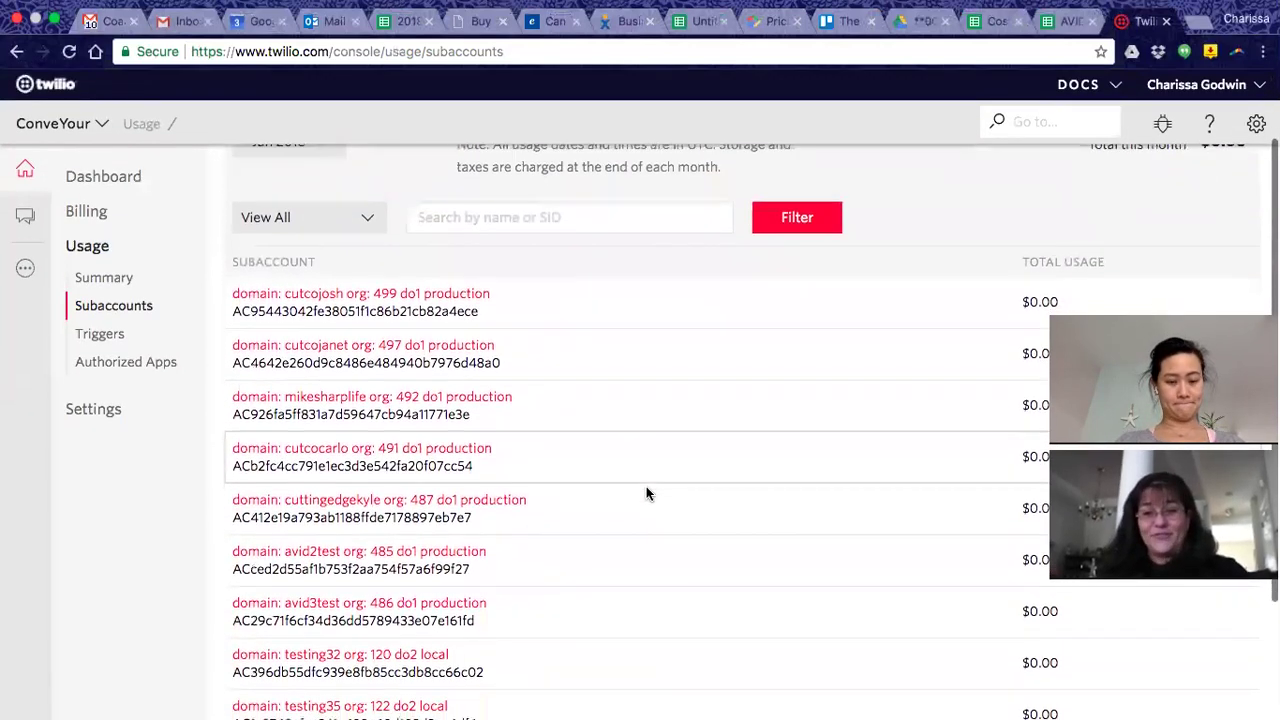
pyautogui.press('super+Tab')
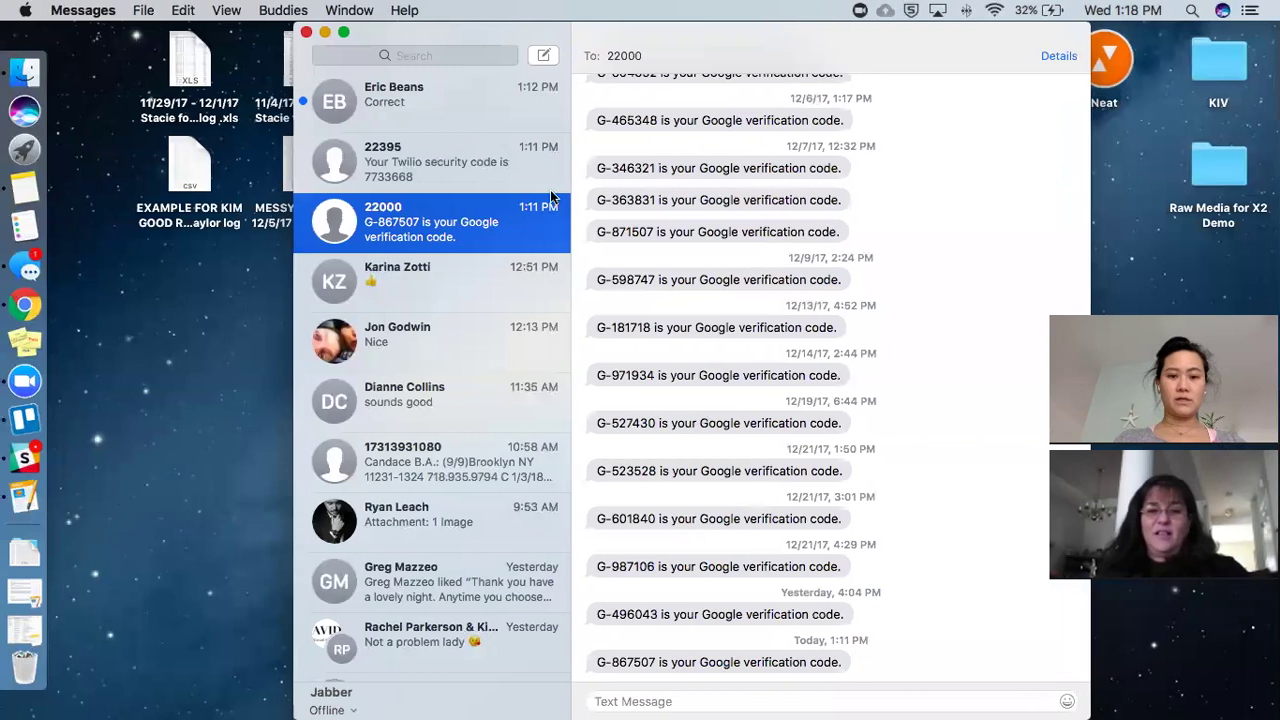
# Send 'Gotcha!' in the error-code charges conversation, then close the Messages window
pyautogui.click(362, 97)
pyautogui.write('Gotcha!')
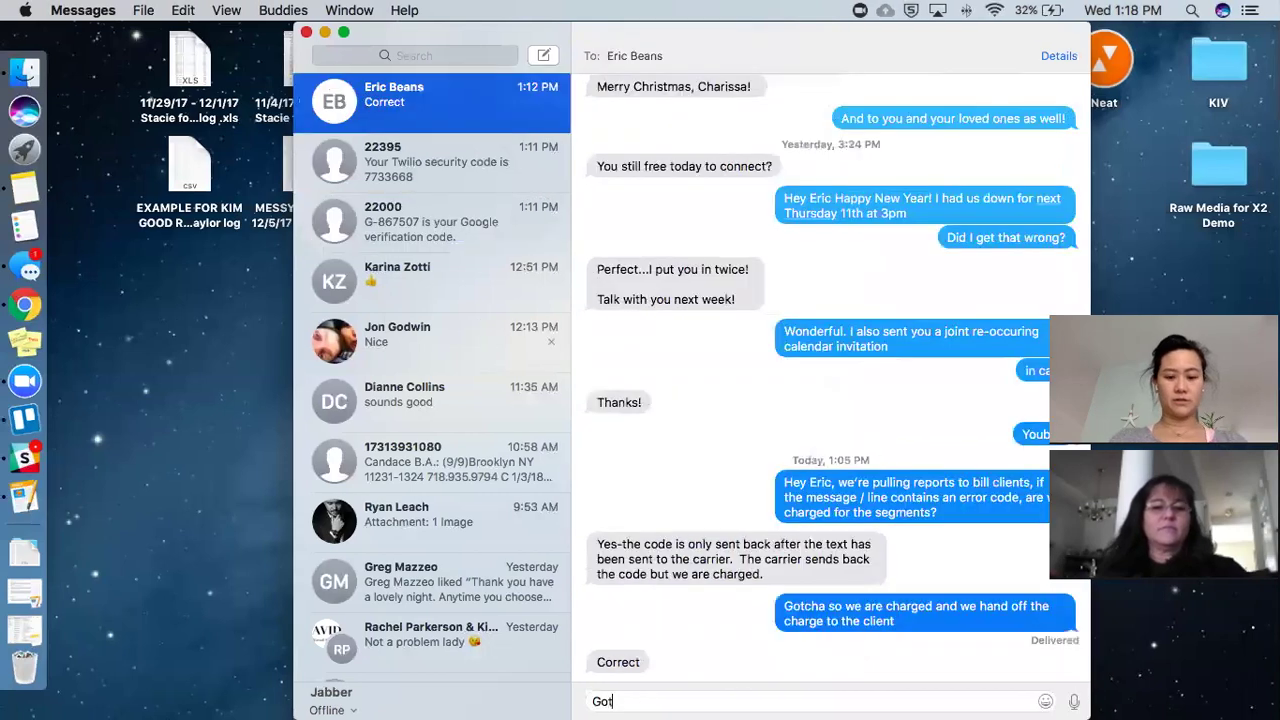
pyautogui.press('Return')
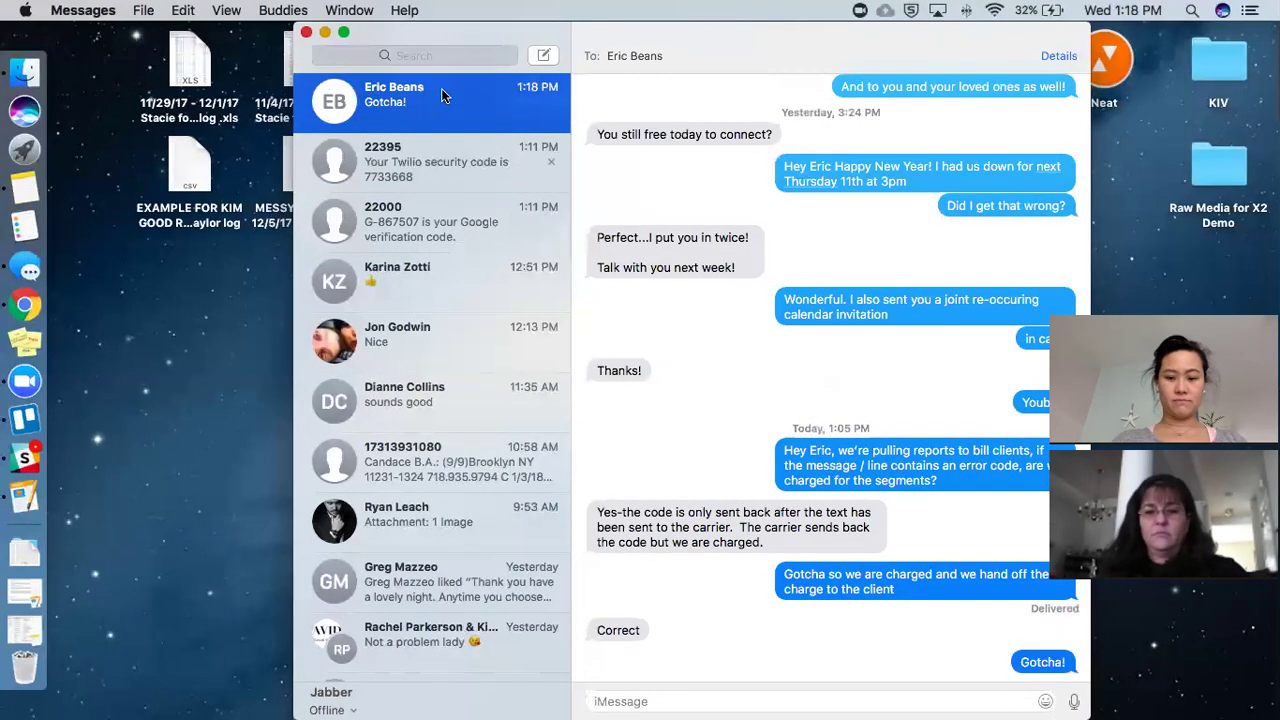
pyautogui.press('super+w')
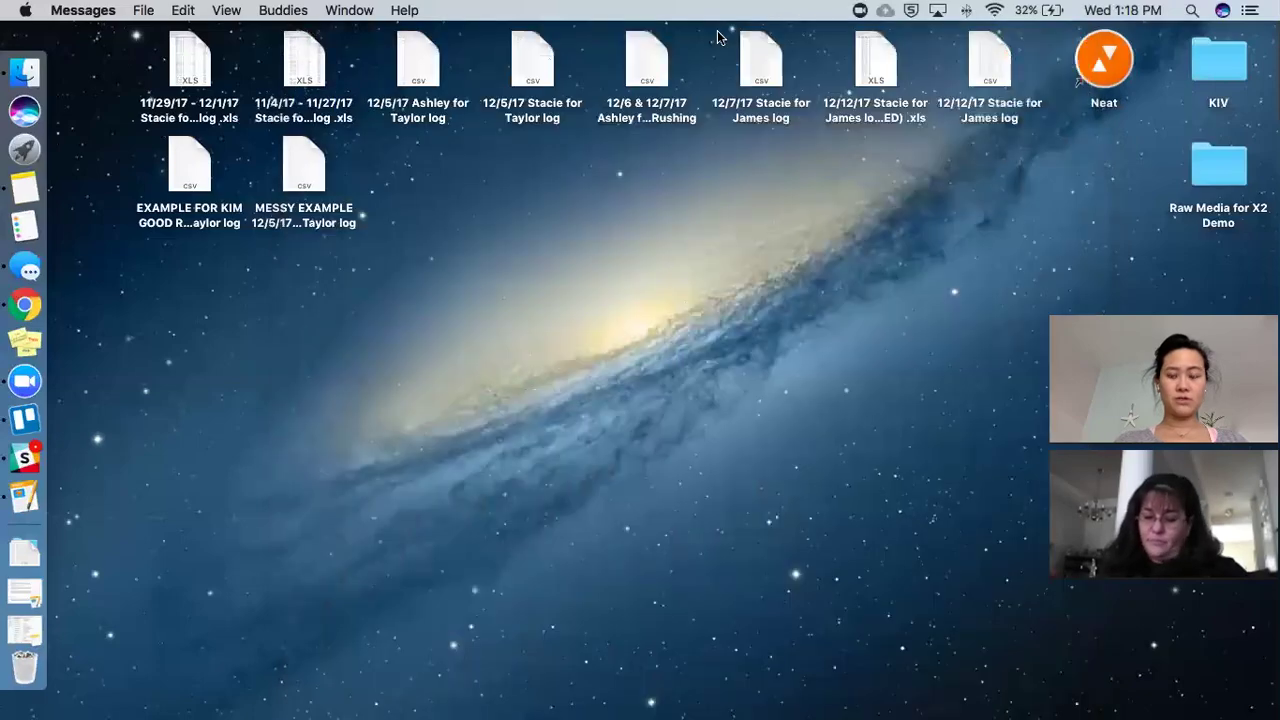